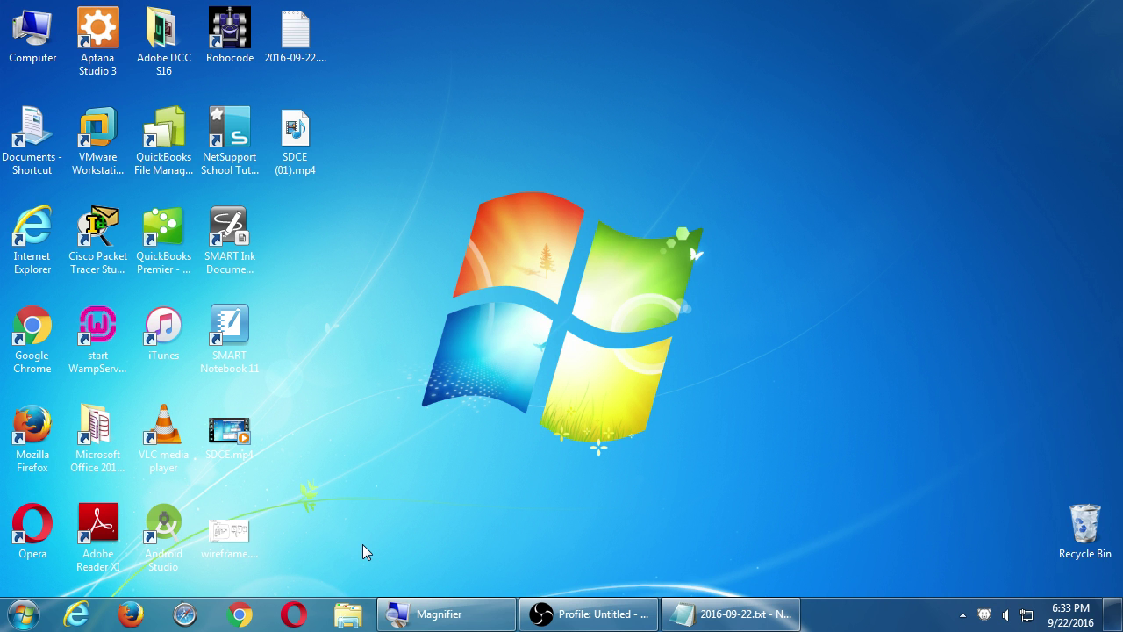
Open Firefox, load the instructor's public bookmarks page on delicious.com, and skim its first entries.
left_click(131, 614)
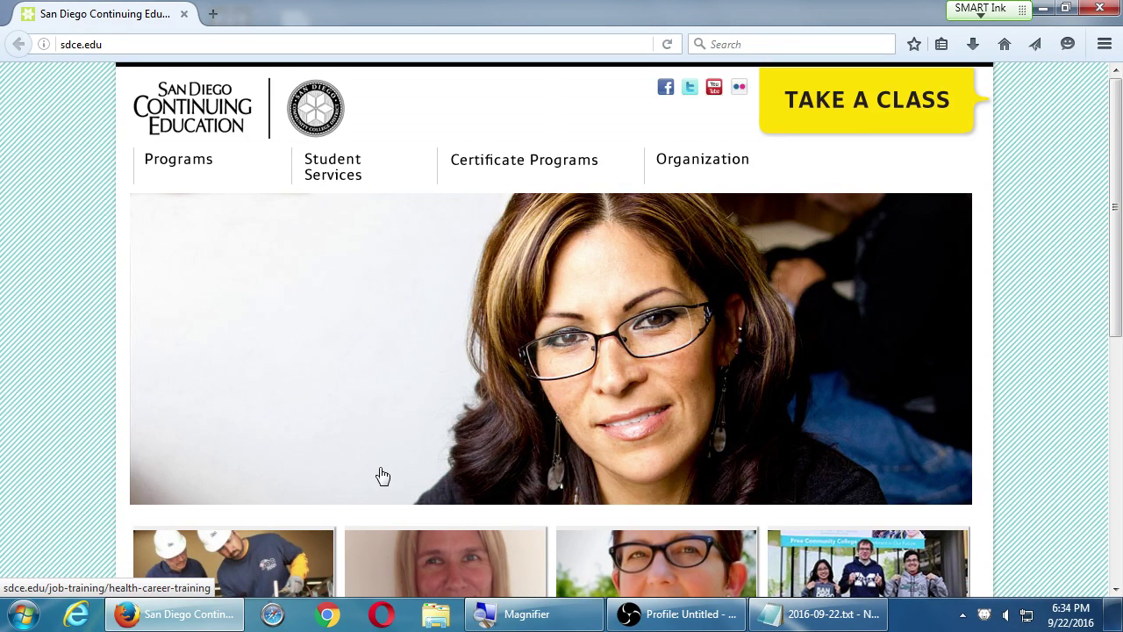
left_click(198, 43)
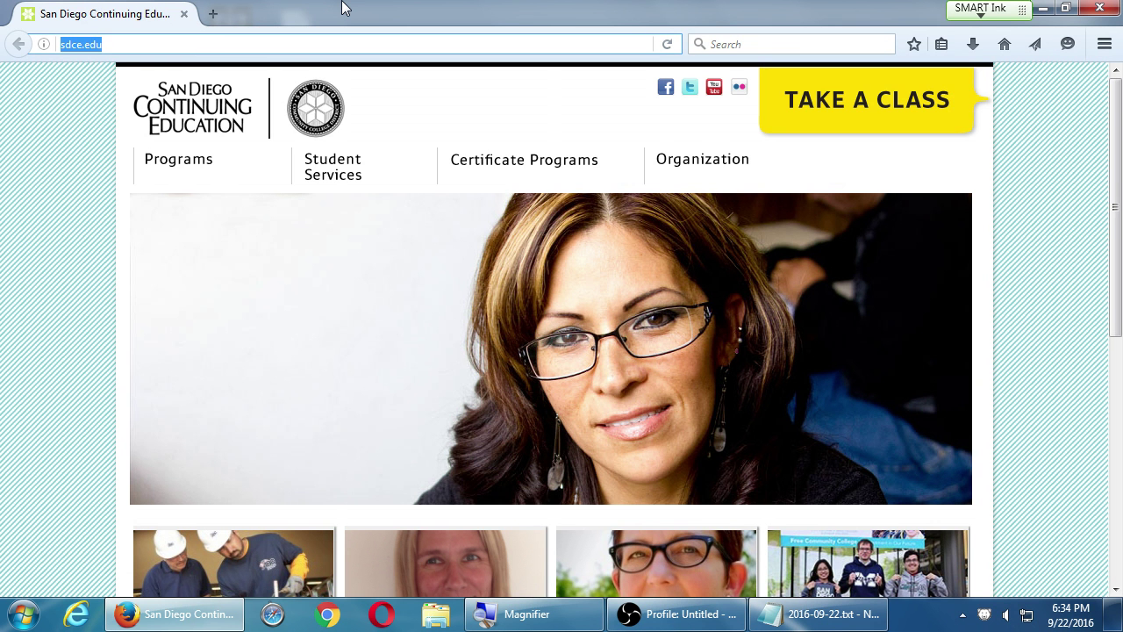
key("super+plus")
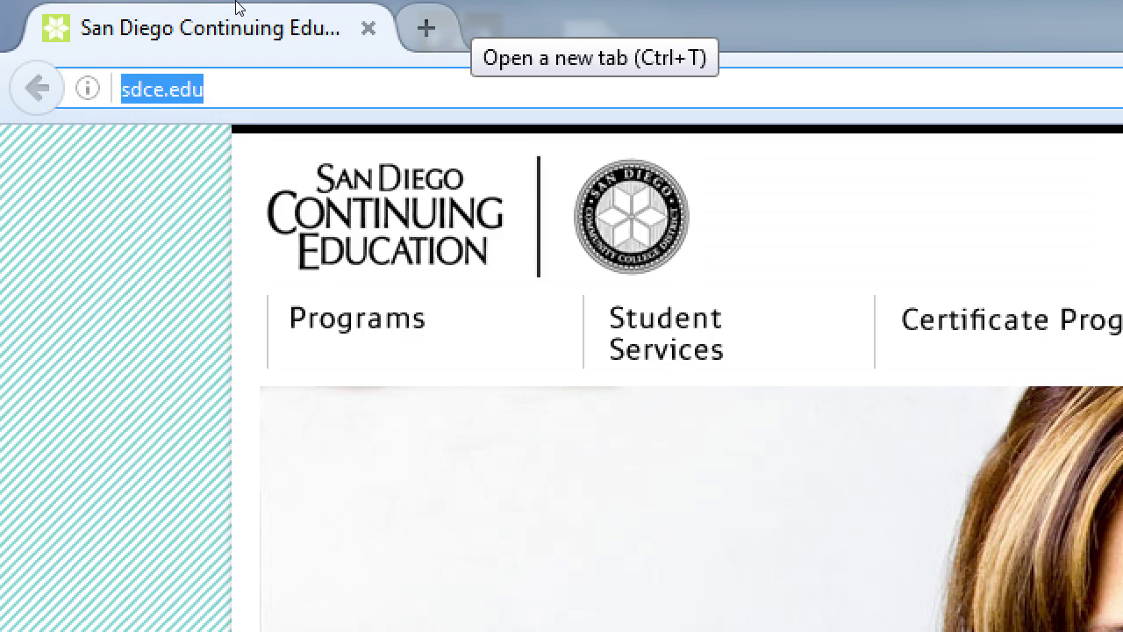
type("delicious.com/")
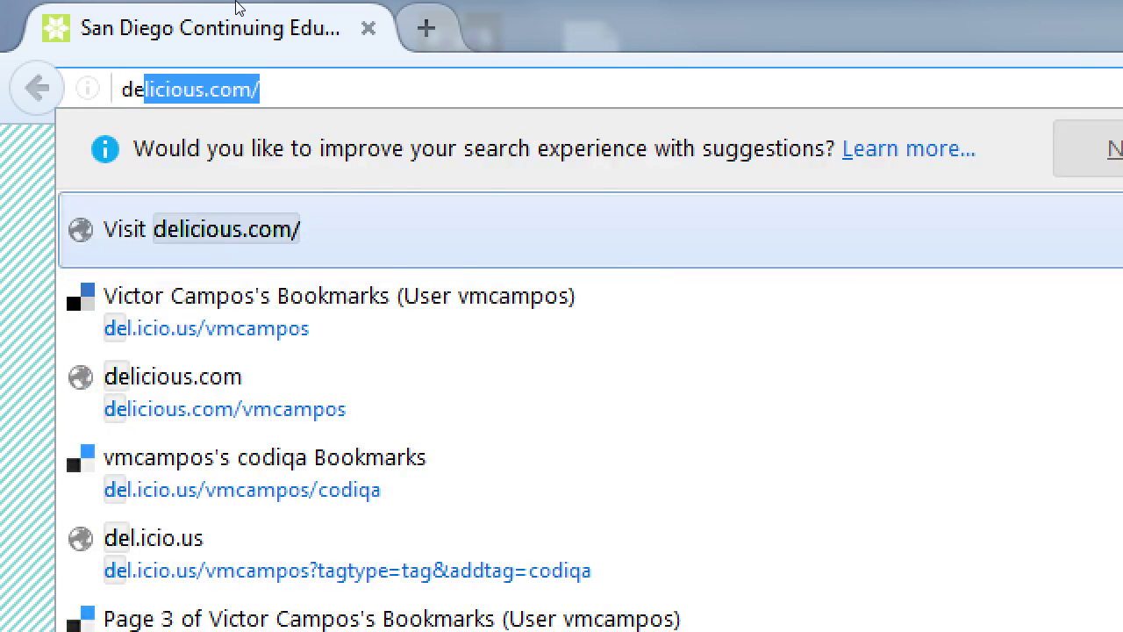
key("End")
type("vmcampos")
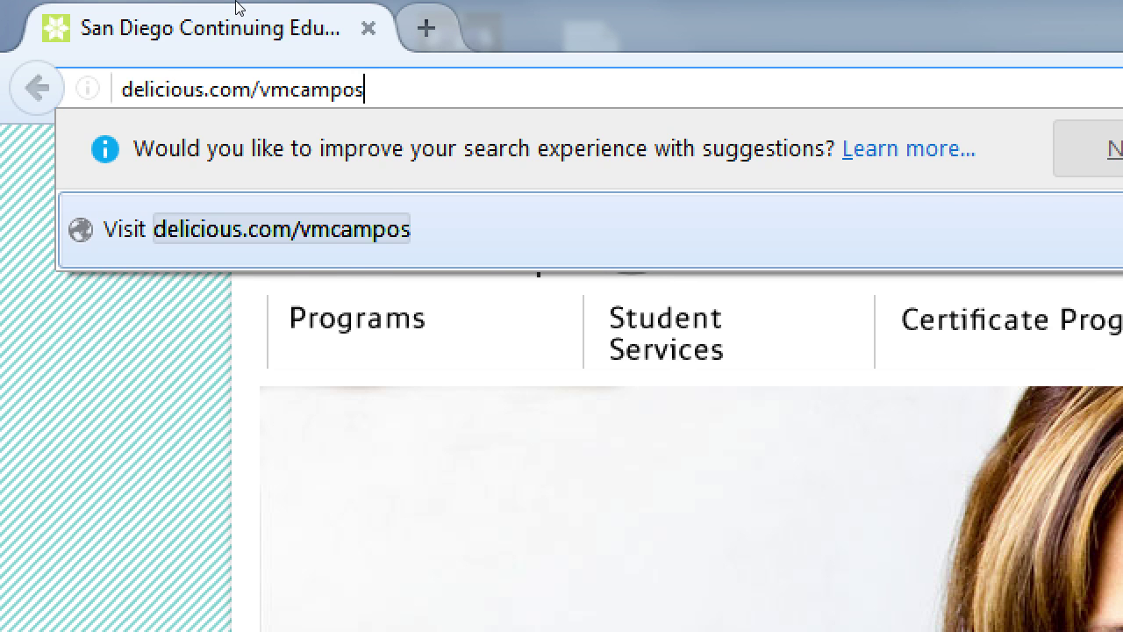
key("Return")
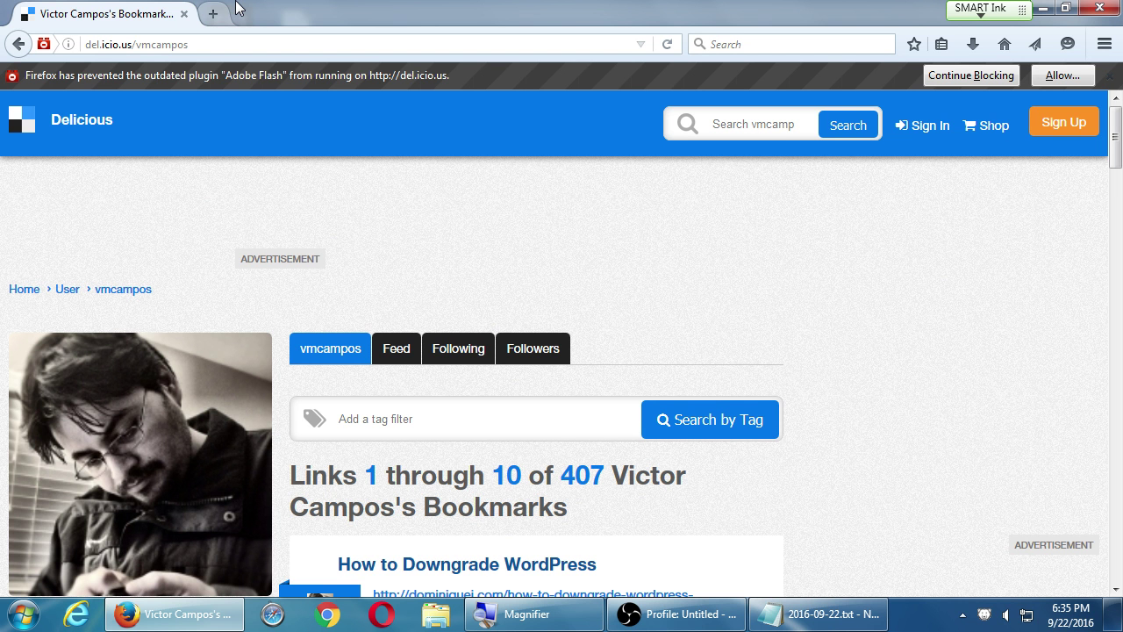
scroll(491, 369, "down", 5)
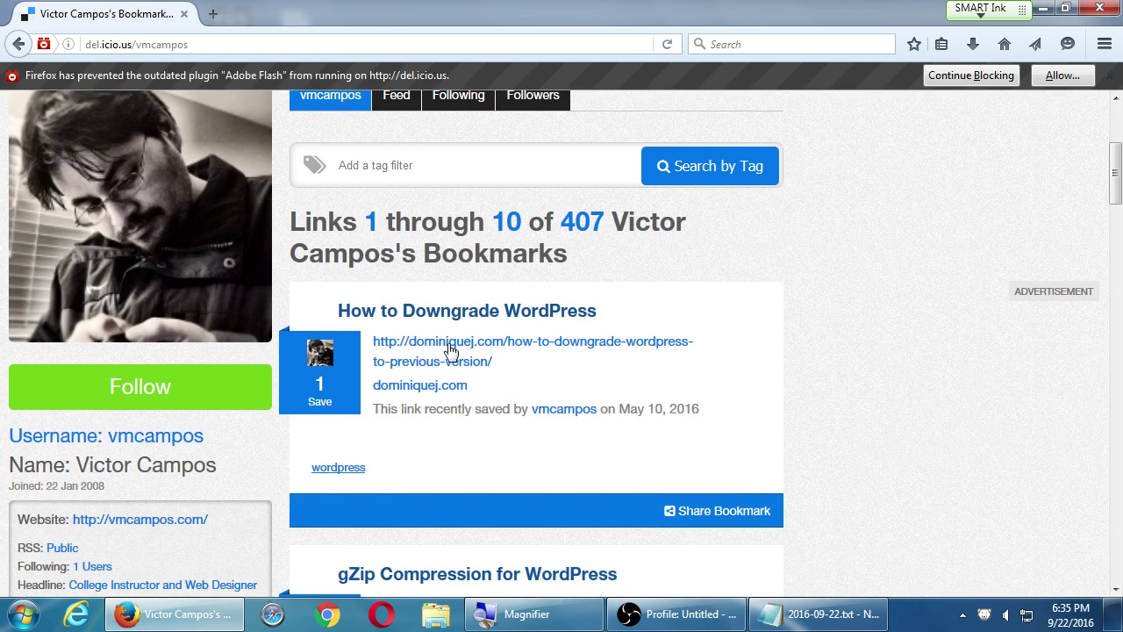
scroll(828, 341, "down", 8)
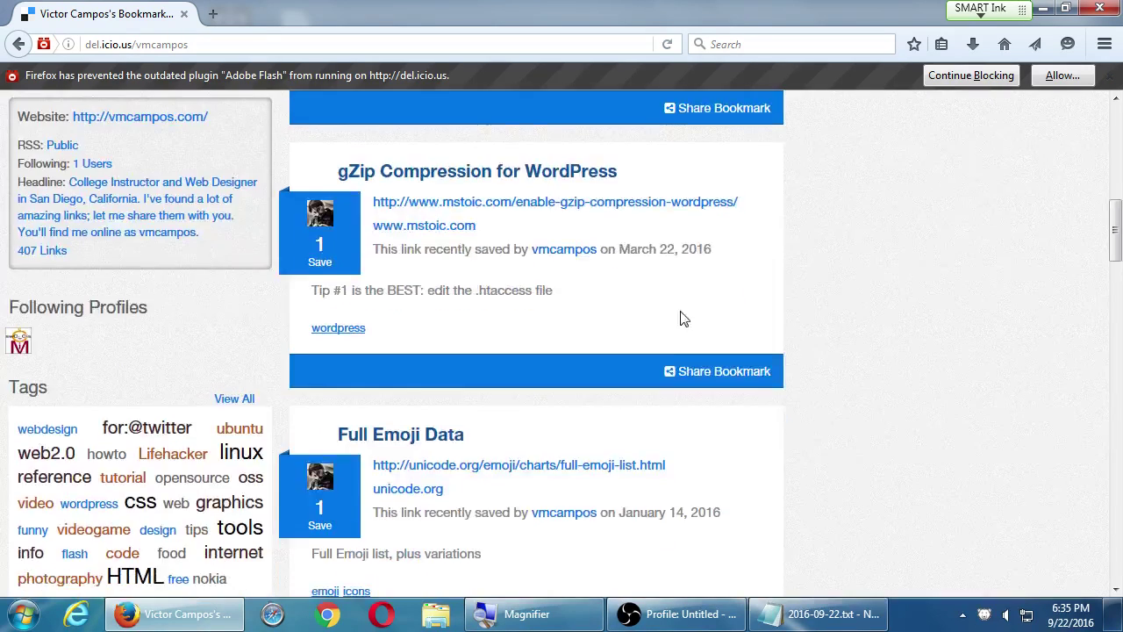
scroll(683, 318, "up", 13)
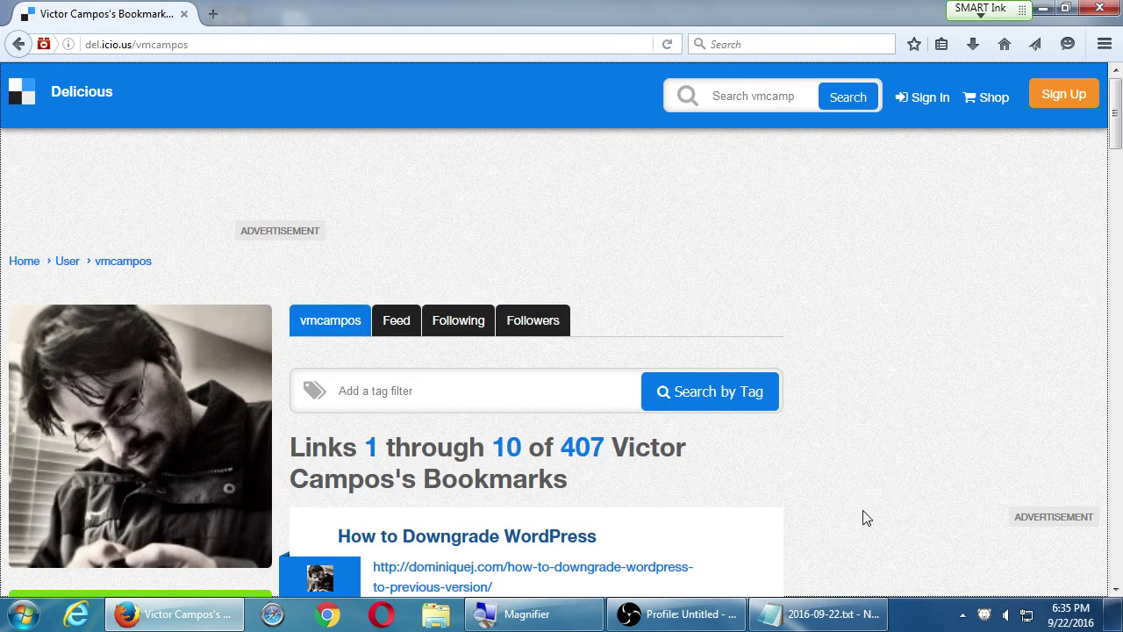
Switch to the 2016-09-22.txt notes and append the line "Codiqa - Software to create jQuery Mobile projects quickly" a few lines below the existing text.
left_click(823, 619)
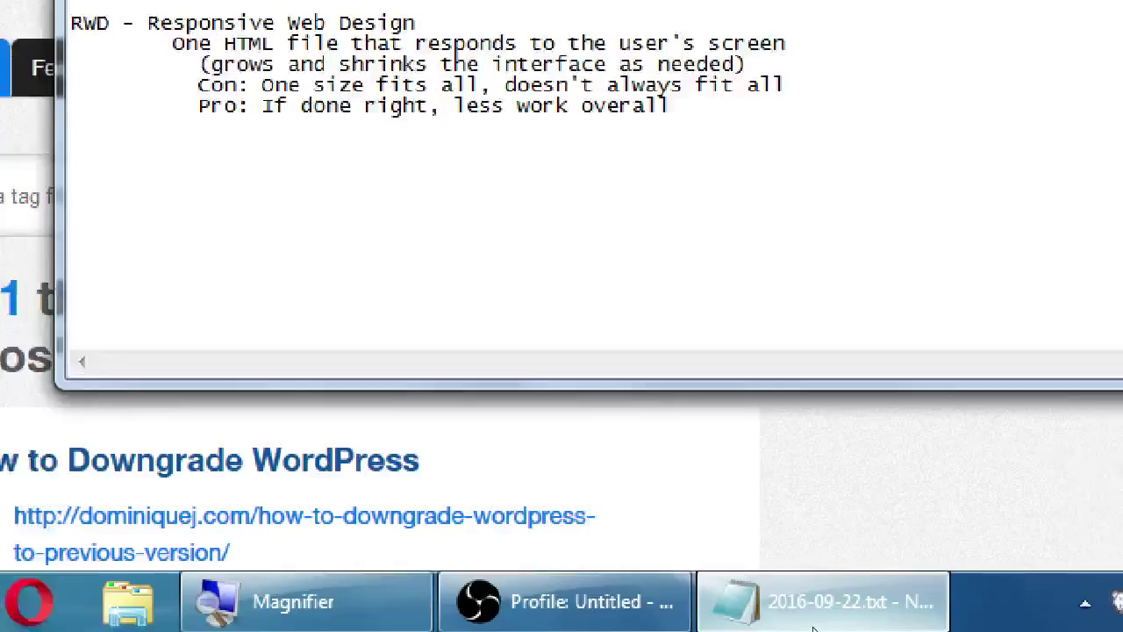
key("ctrl+End")
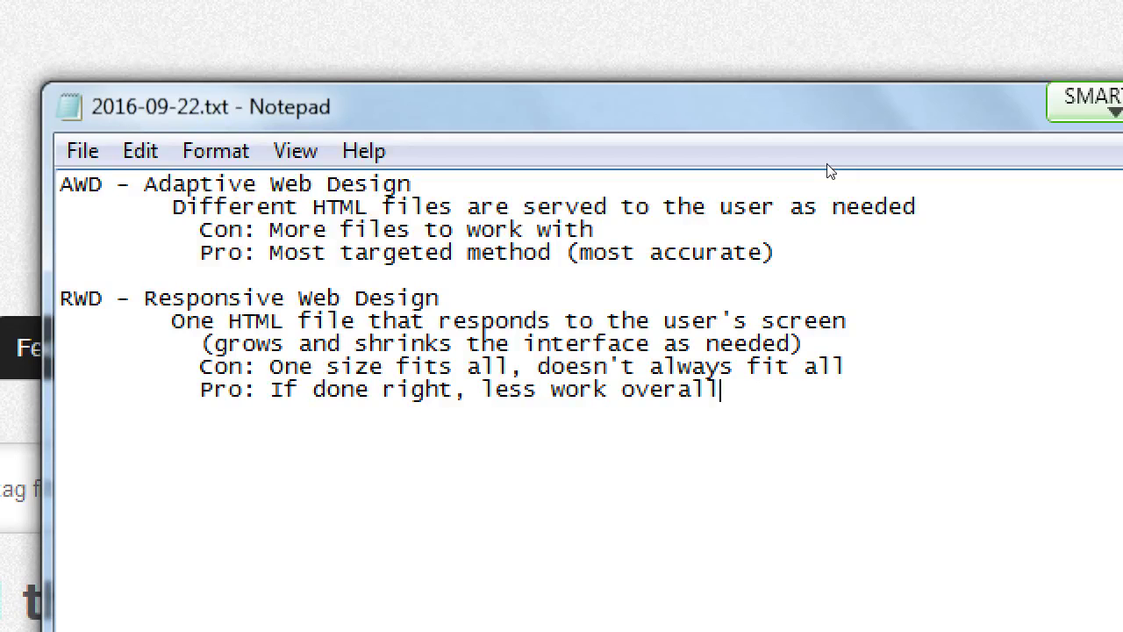
key("Return")
key("Return")
key("Return")
key("Return")
type("Codiqa - F")
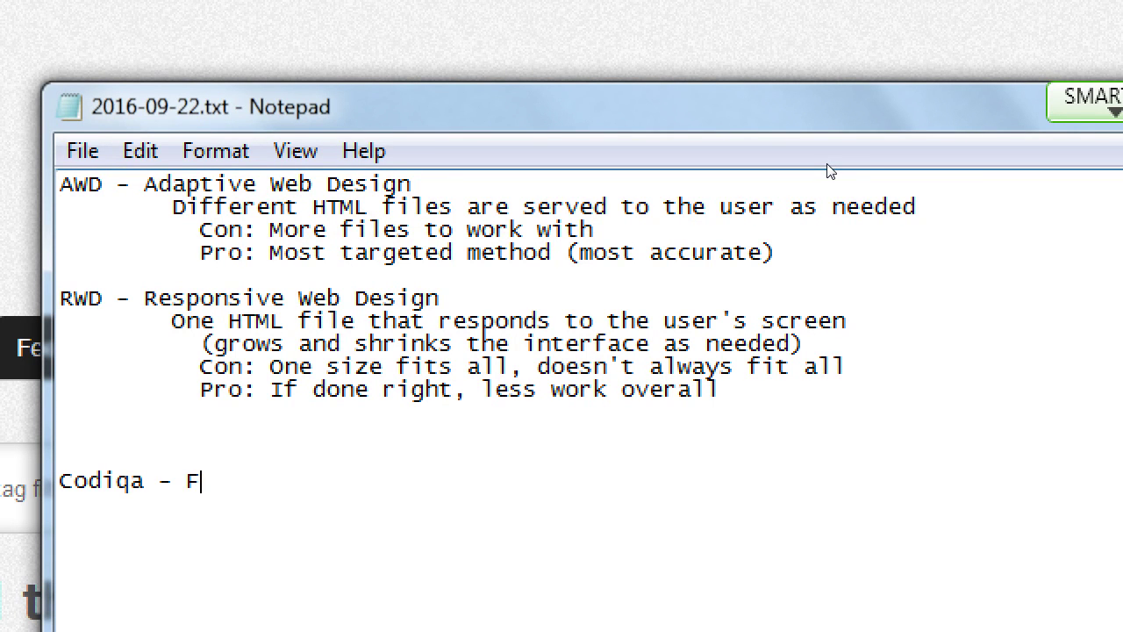
key("BackSpace")
type("Sotwar")
key("BackSpace")
key("BackSpace")
key("BackSpace")
key("BackSpace")
type("ftware to create")
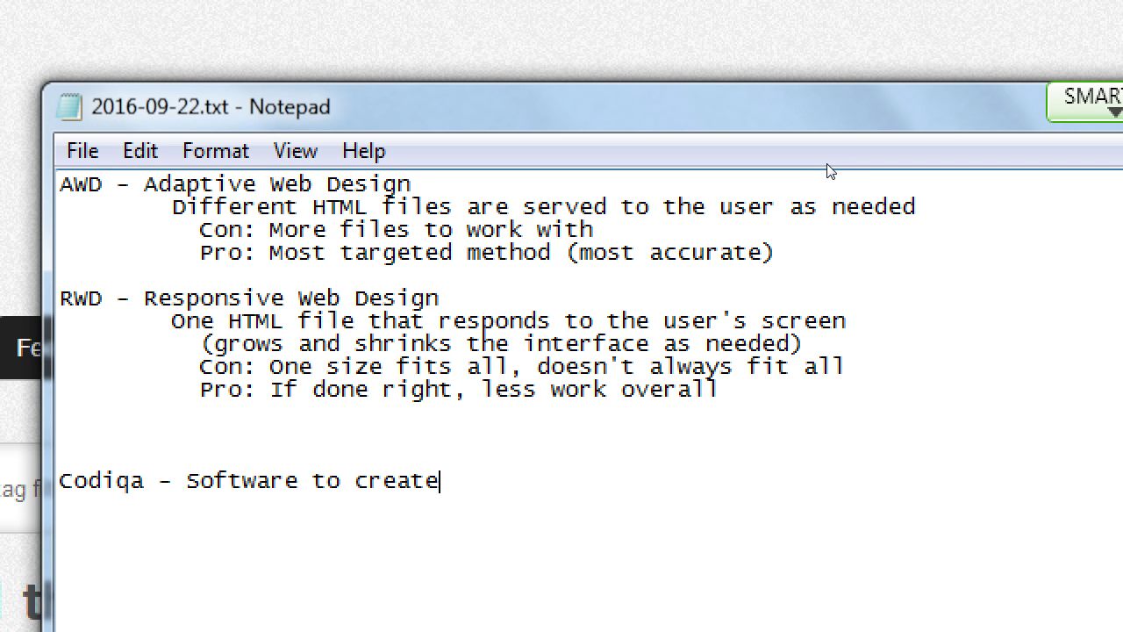
type(" jQuery Mobi")
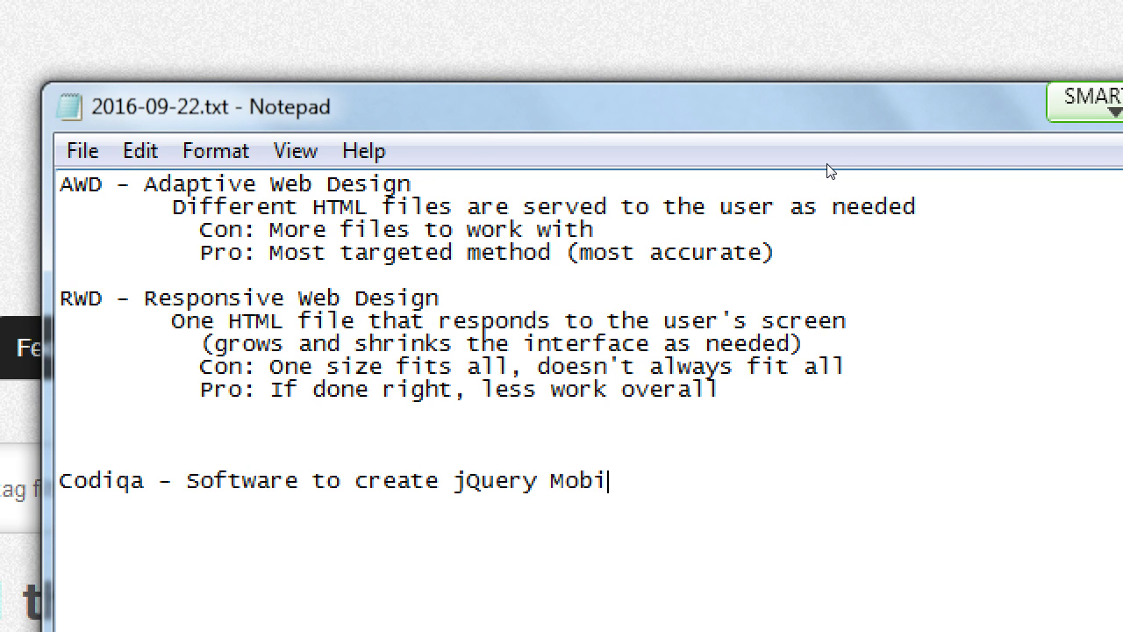
type("le projects quick")
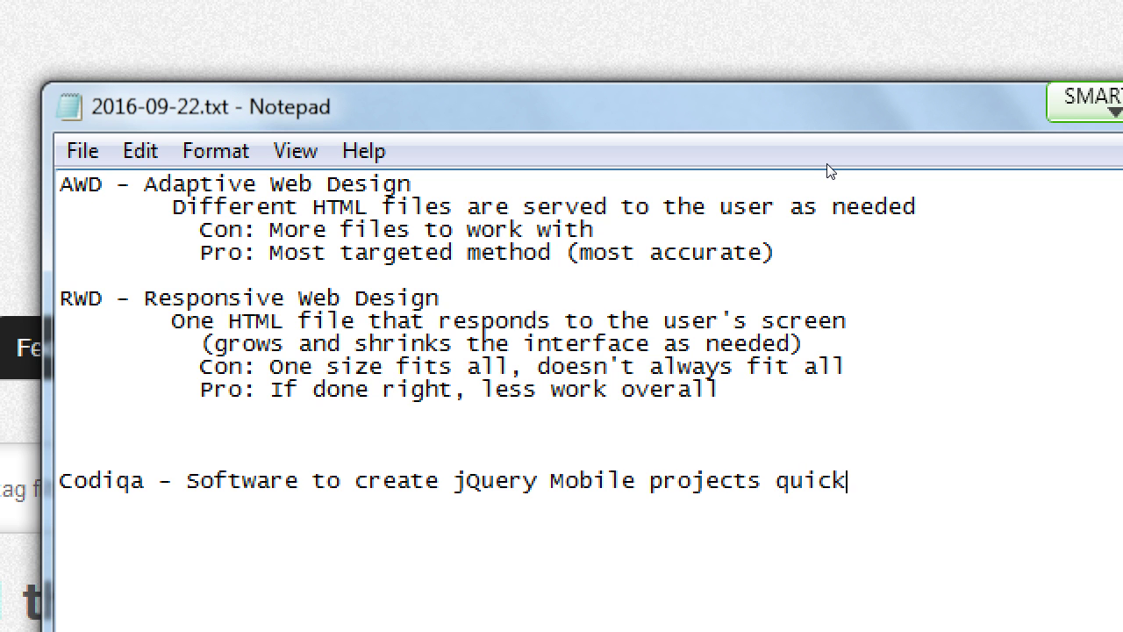
type("ly")
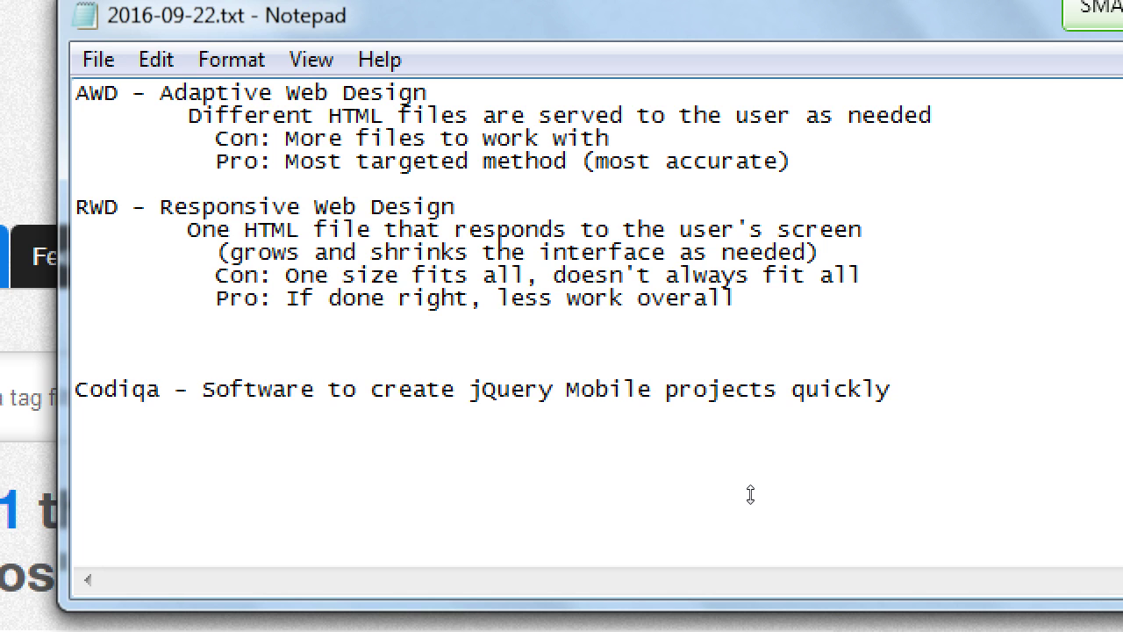
key("super+minus")
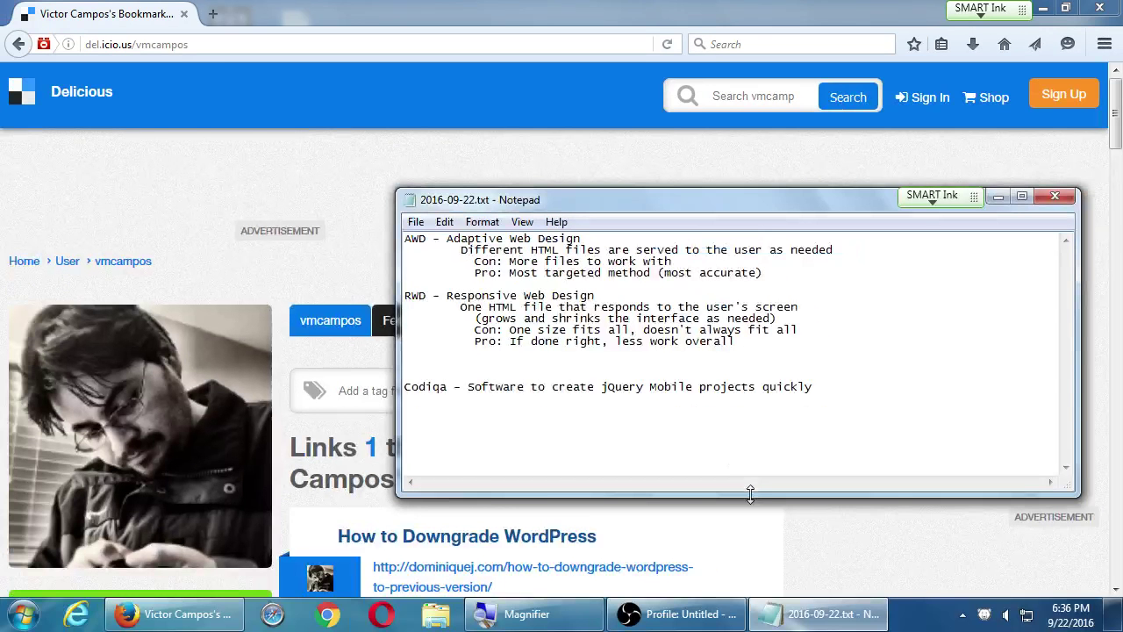
Return to the Delicious bookmarks in the browser and go to page 3 of the list.
left_click(375, 282)
scroll(491, 422, "down", 5)
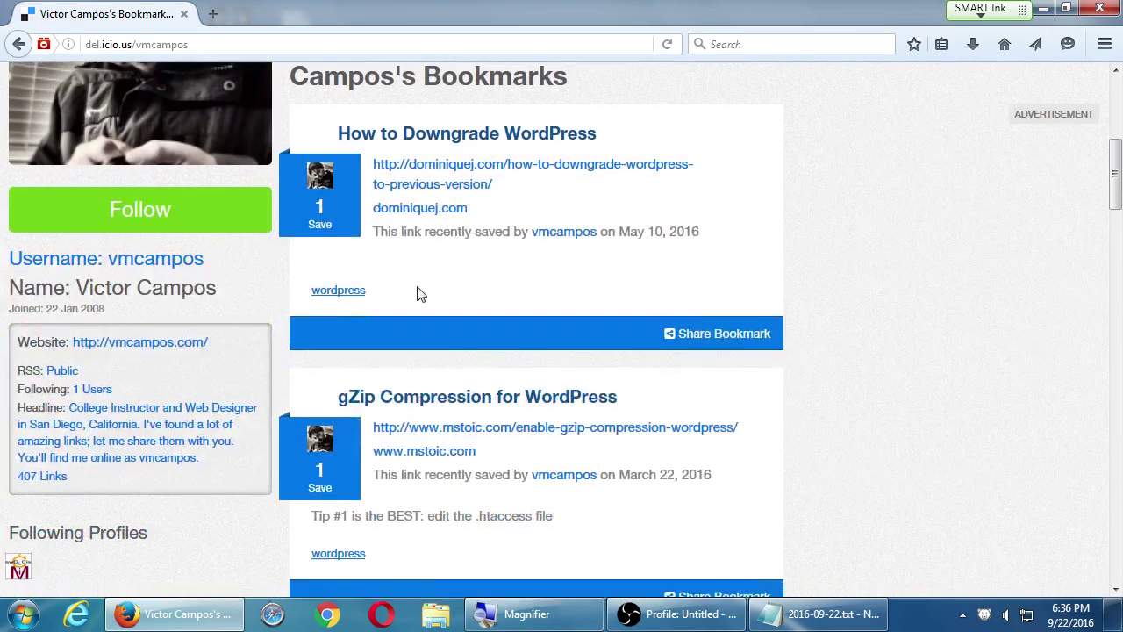
scroll(418, 296, "down", 15)
scroll(421, 465, "down", 5)
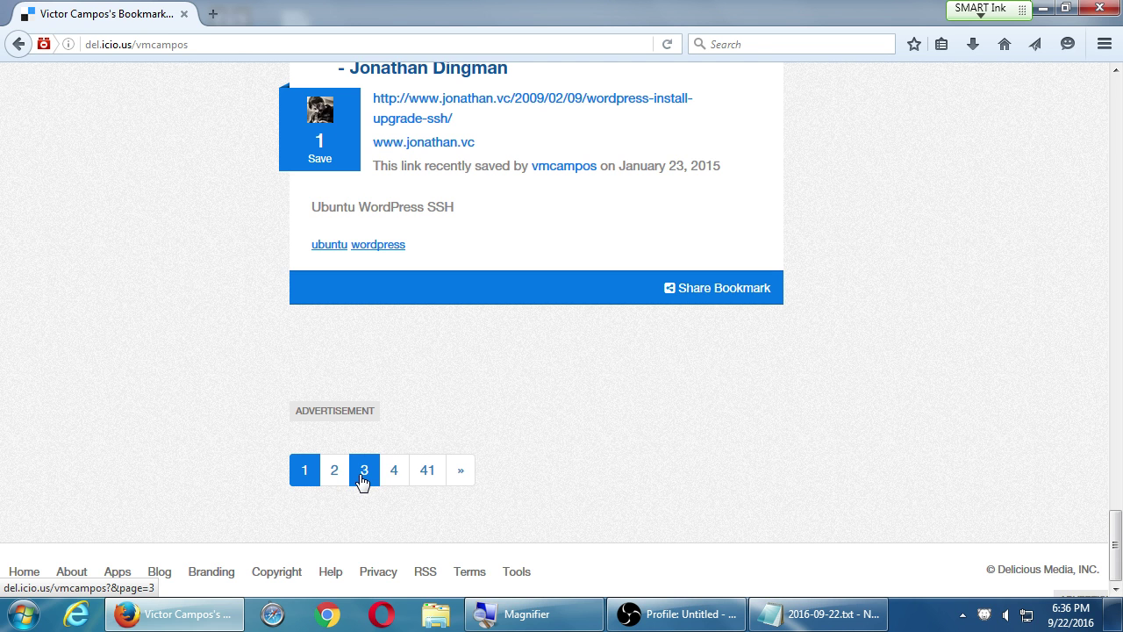
left_click(363, 471)
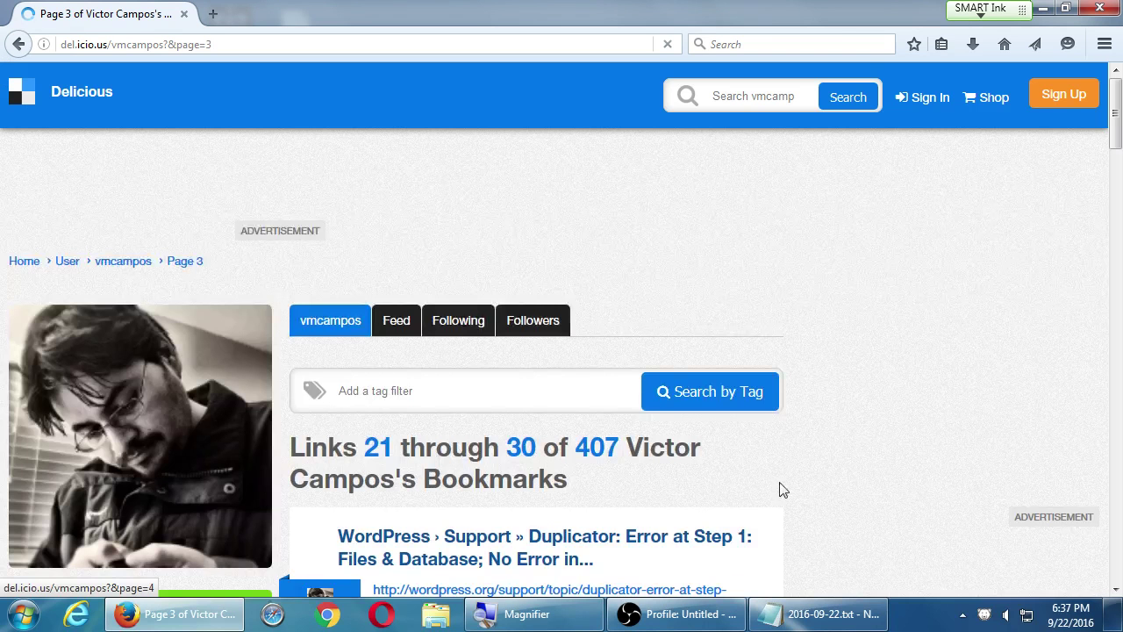
Find the Codiqa Prototypes bookmark and open its codiqa.com/embed/editor link.
scroll(935, 414, "down", 5)
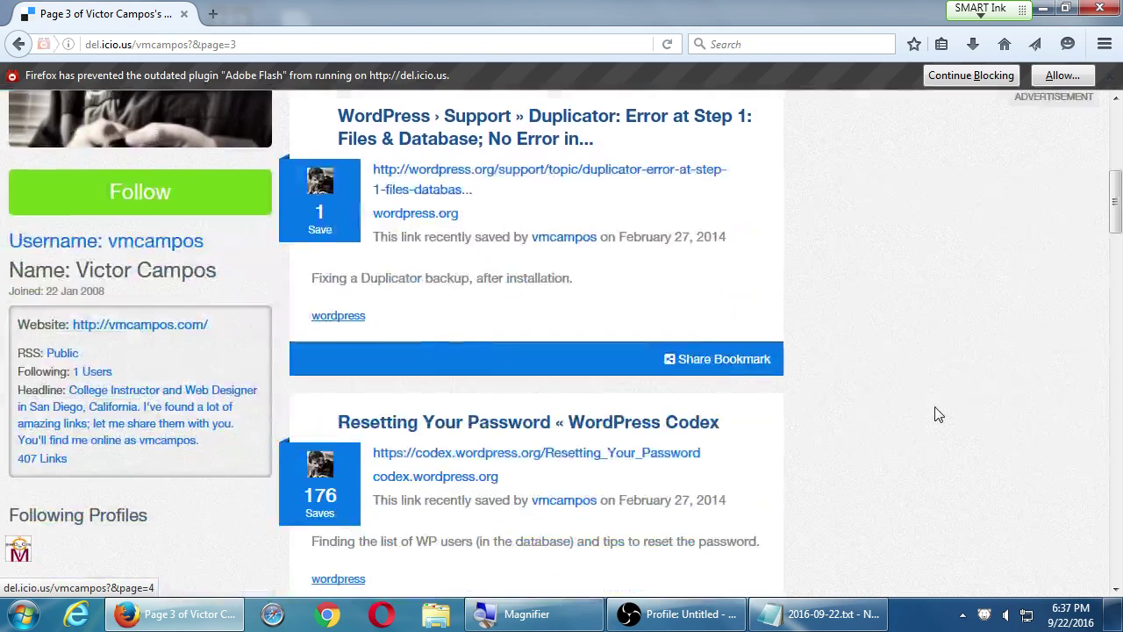
scroll(948, 413, "down", 3)
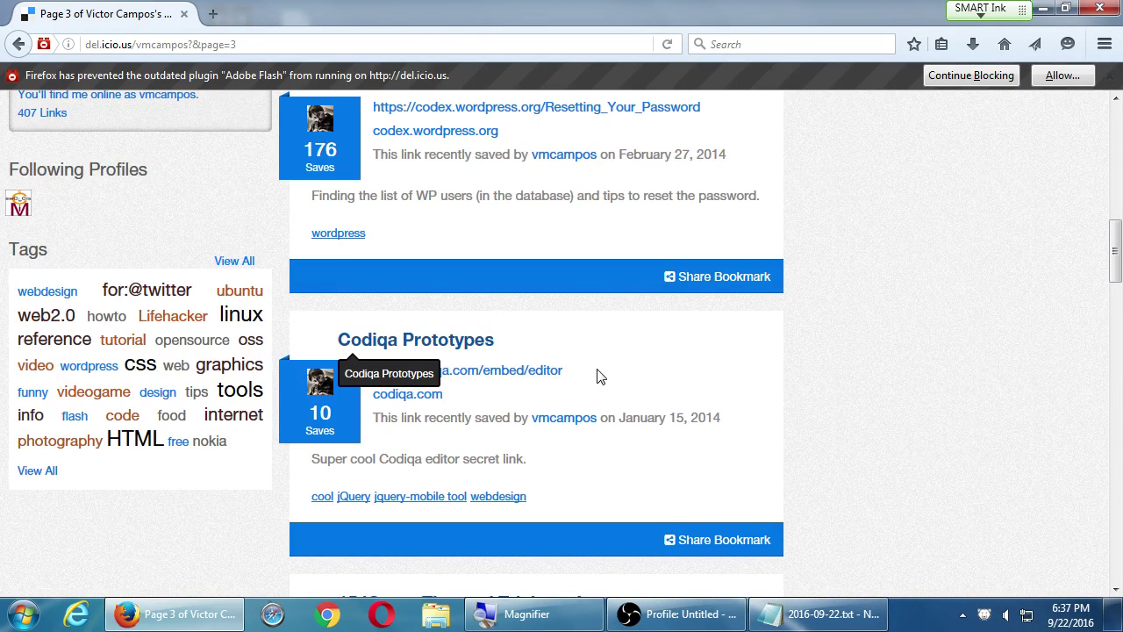
left_click(545, 375)
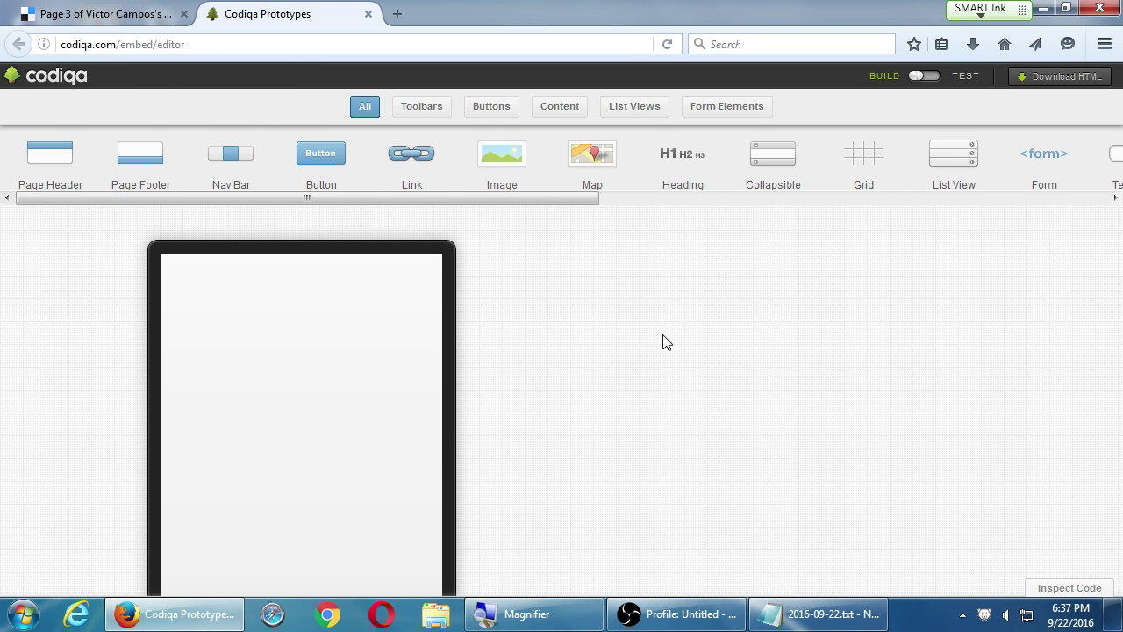
Add a Page Header to the blank mobile page and inspect the code generated for it.
key("ctrl+minus")
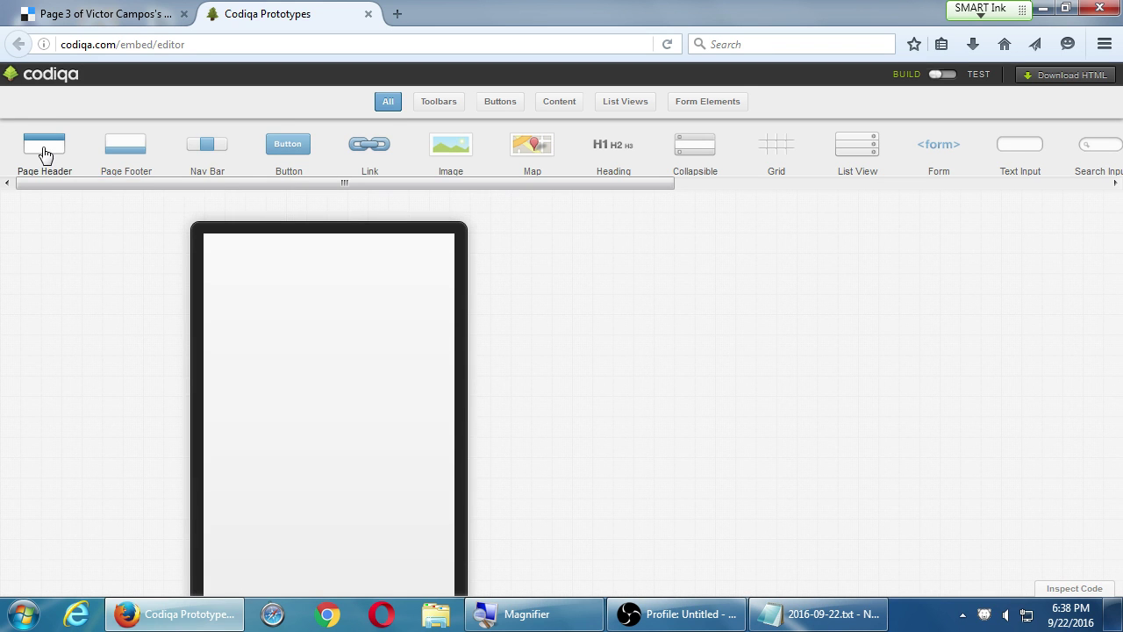
key("ctrl+plus")
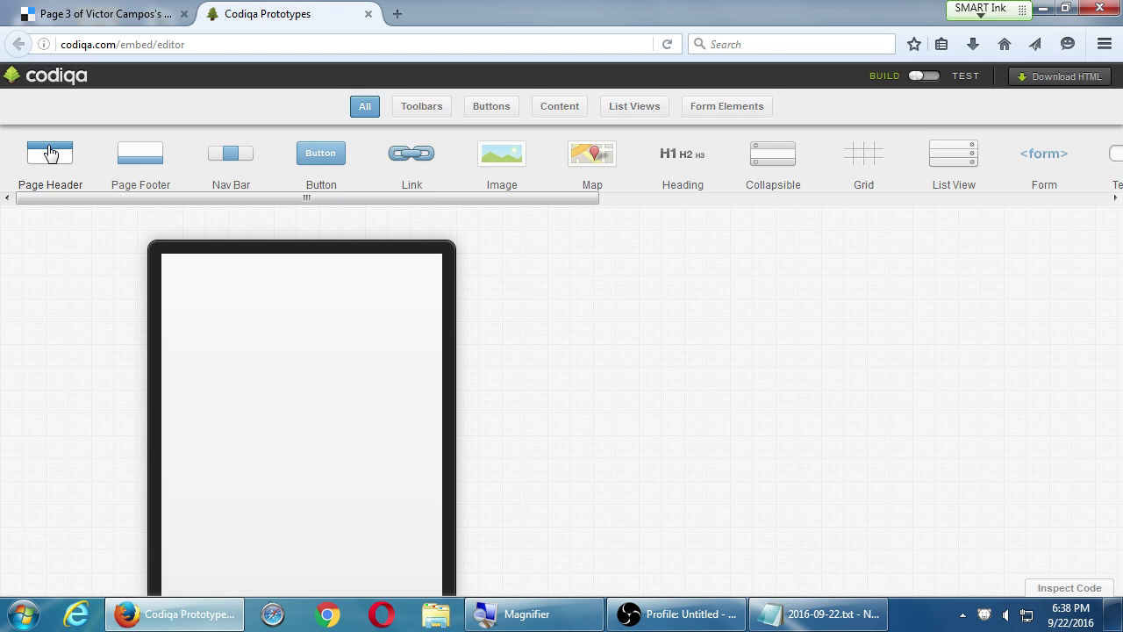
left_click_drag(50, 152, 295, 332)
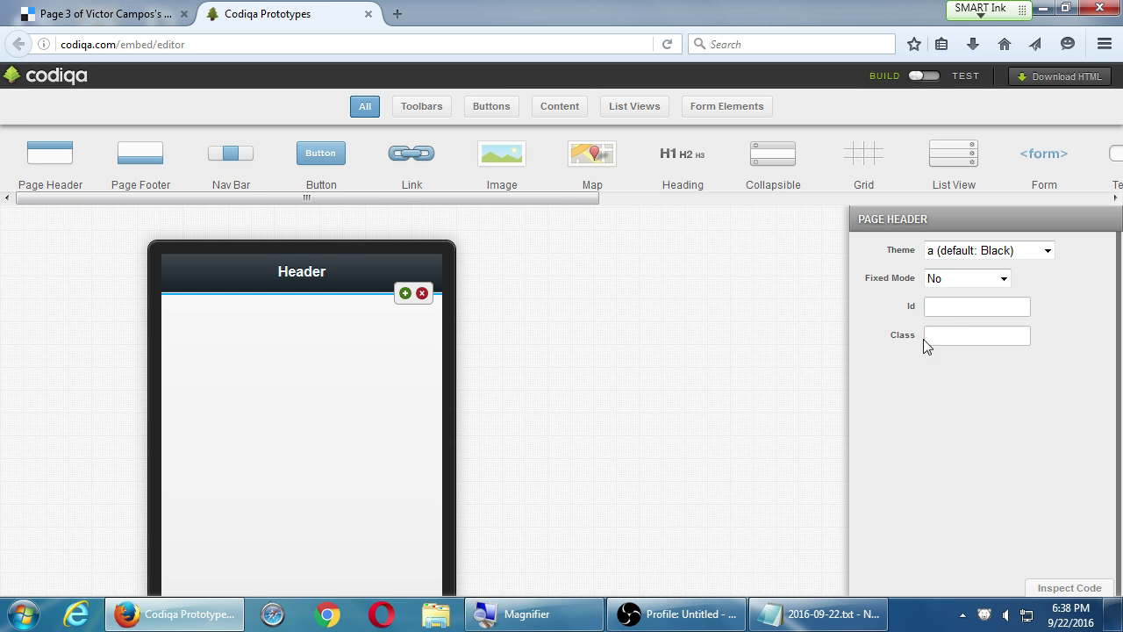
left_click(1061, 589)
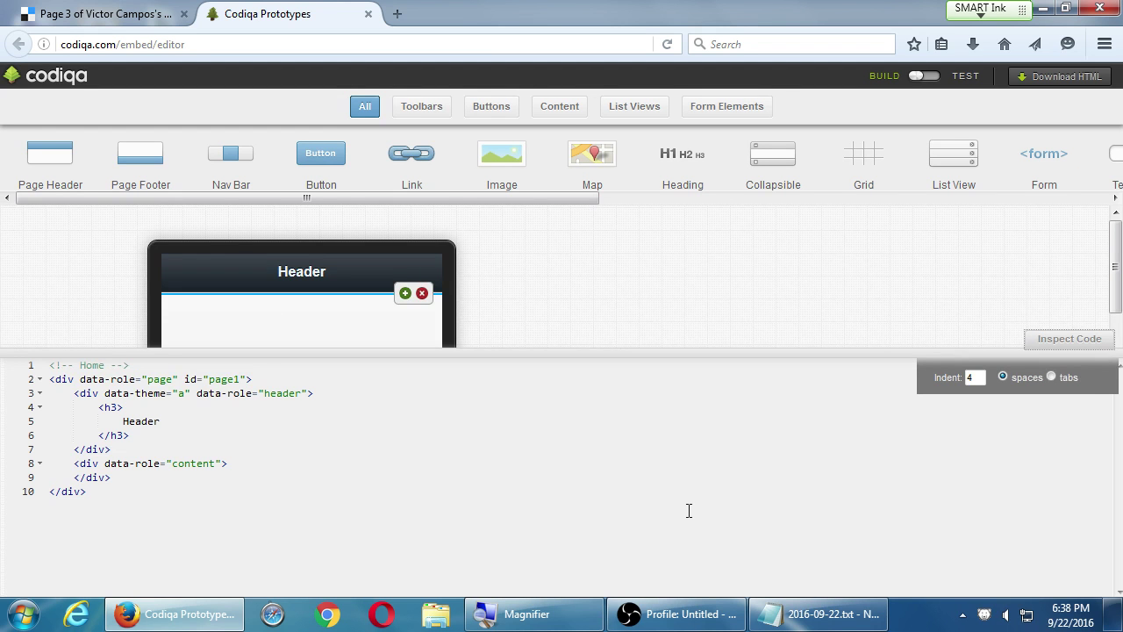
left_click(1087, 345)
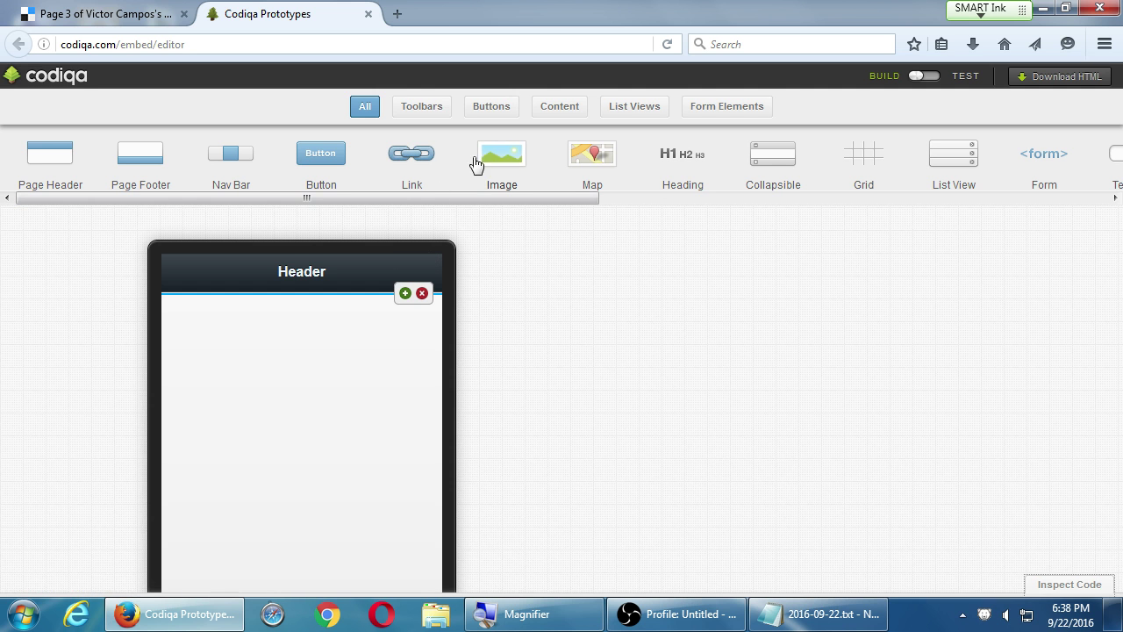
Add a Heading to the page's content area and a Nav Bar to its header.
left_click_drag(689, 167, 283, 381)
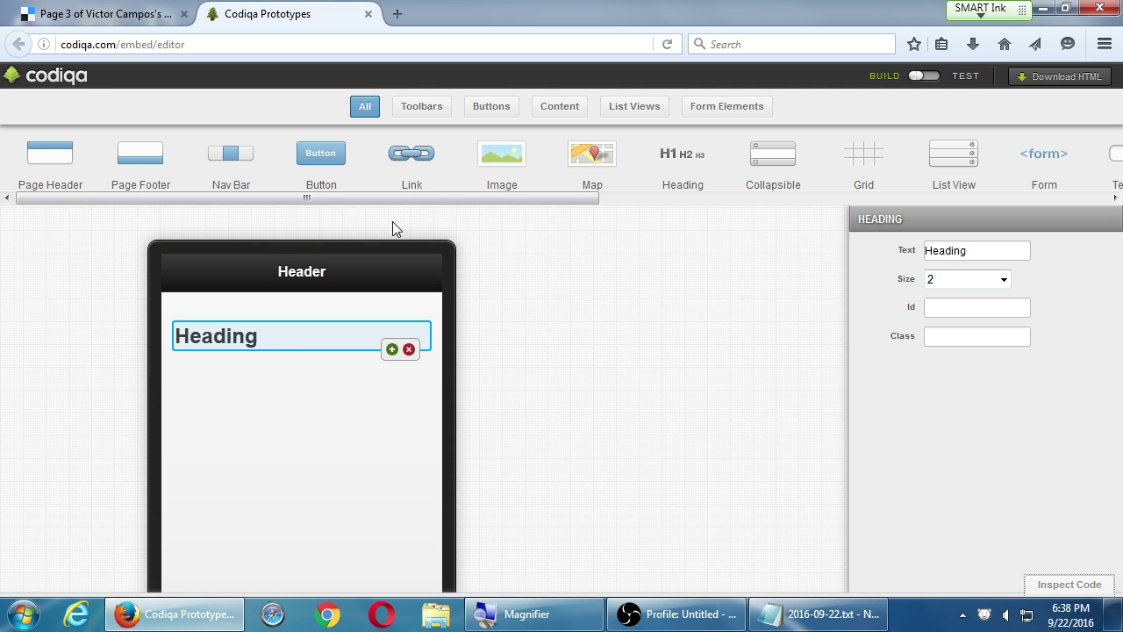
left_click_drag(226, 160, 276, 303)
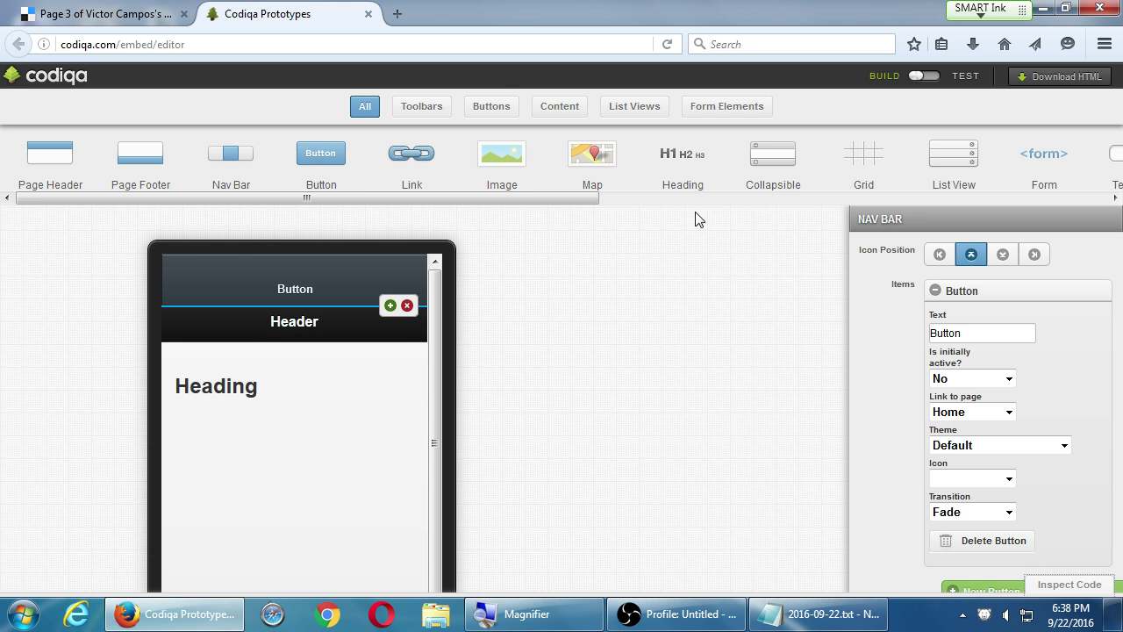
Add a Text Input to the page content below the heading.
left_click(752, 200)
left_click_drag(752, 200, 580, 218)
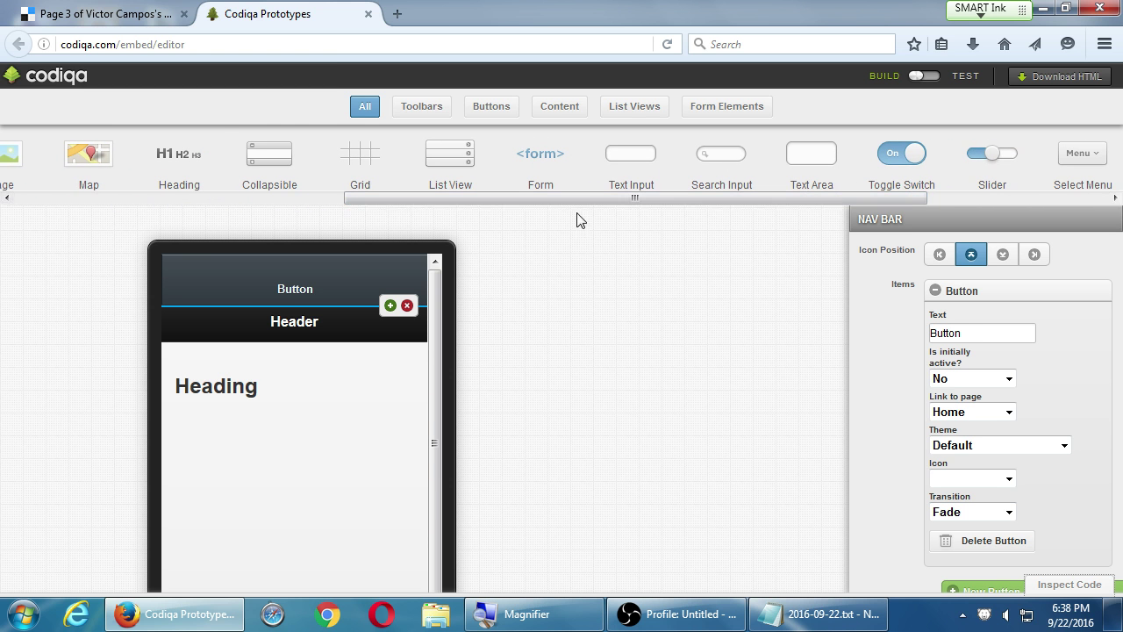
left_click_drag(622, 164, 253, 496)
Inspect the page's generated code, examining the label and input lines of the text field, and return to the full design view.
left_click(1050, 583)
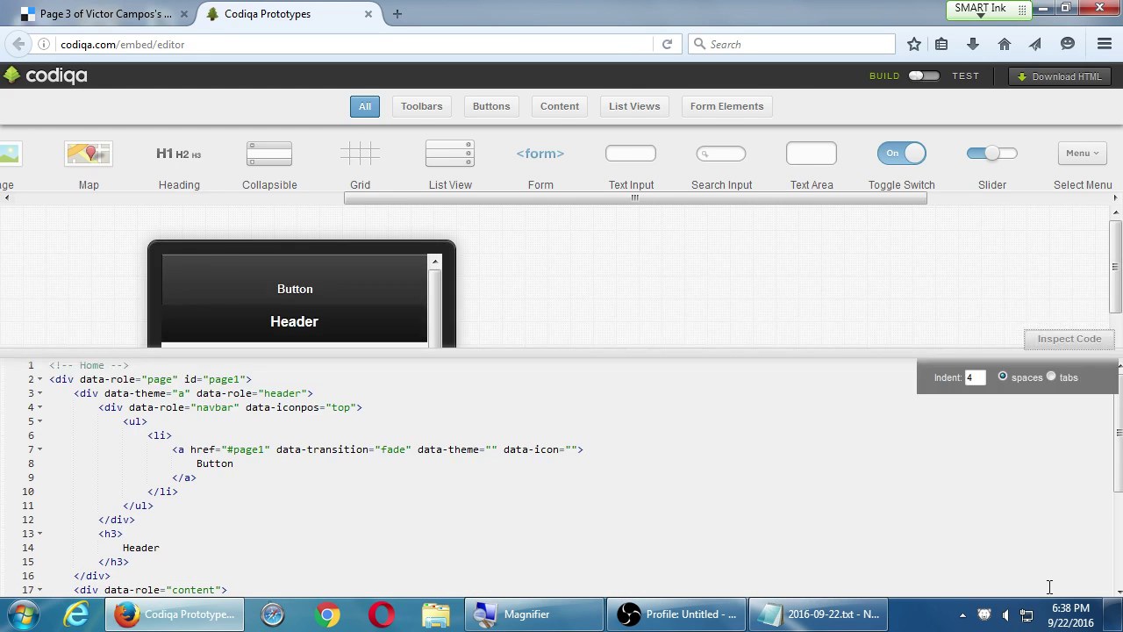
scroll(234, 499, "down", 3)
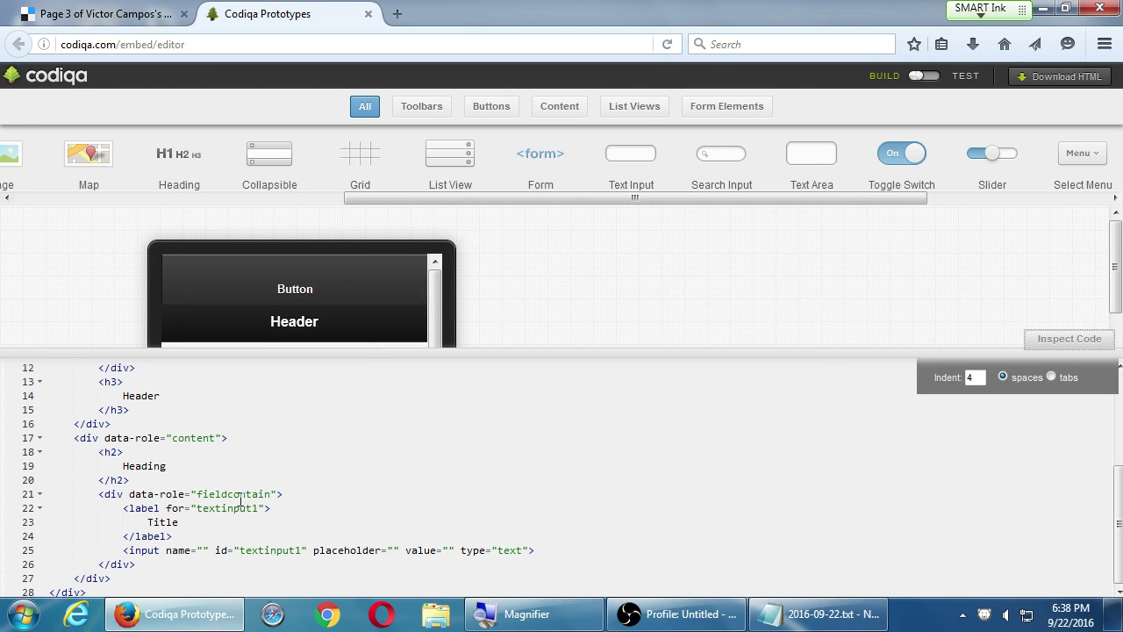
left_click_drag(183, 507, 216, 521)
left_click_drag(152, 550, 268, 567)
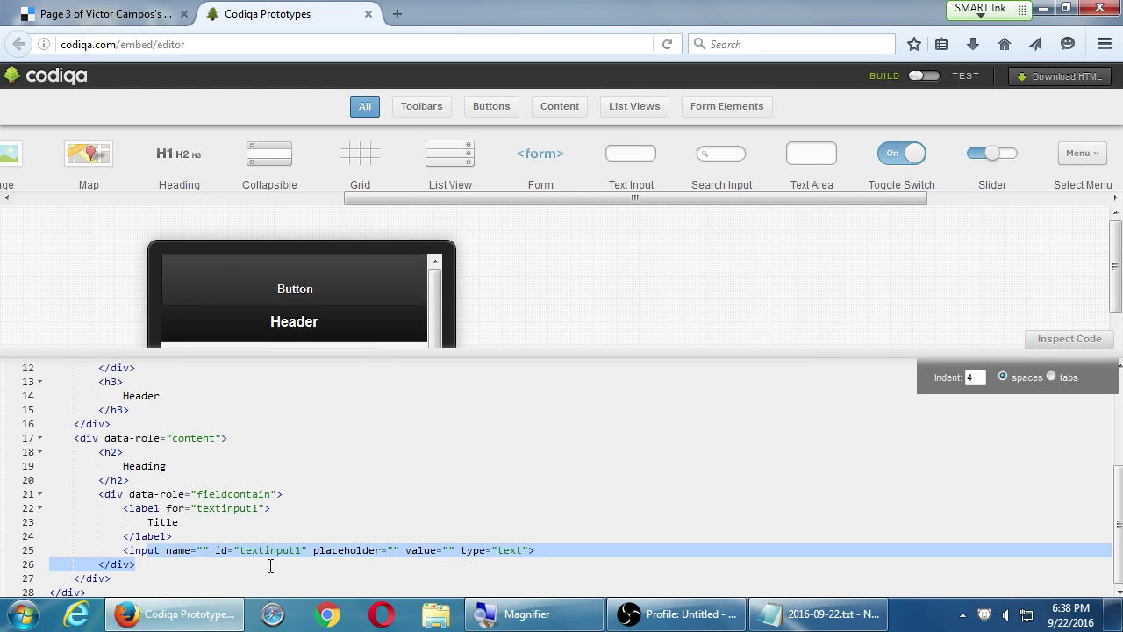
left_click(1053, 341)
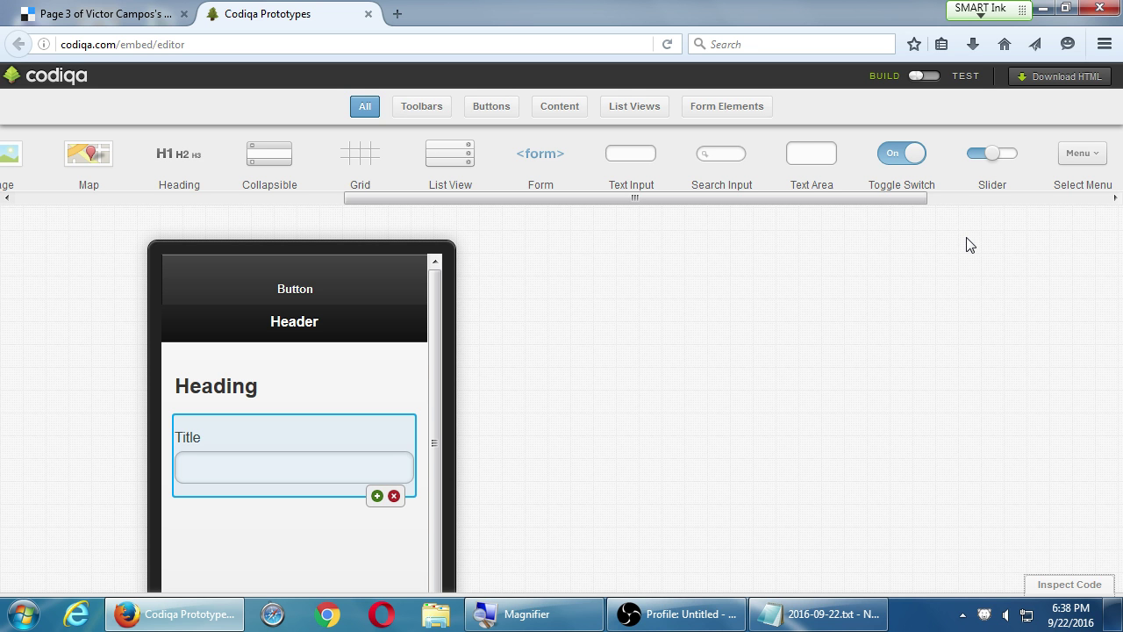
Add a second Page Header at the top of the page and a second Nav Bar above the content, and reload the editor to clear the page.
left_click(938, 201)
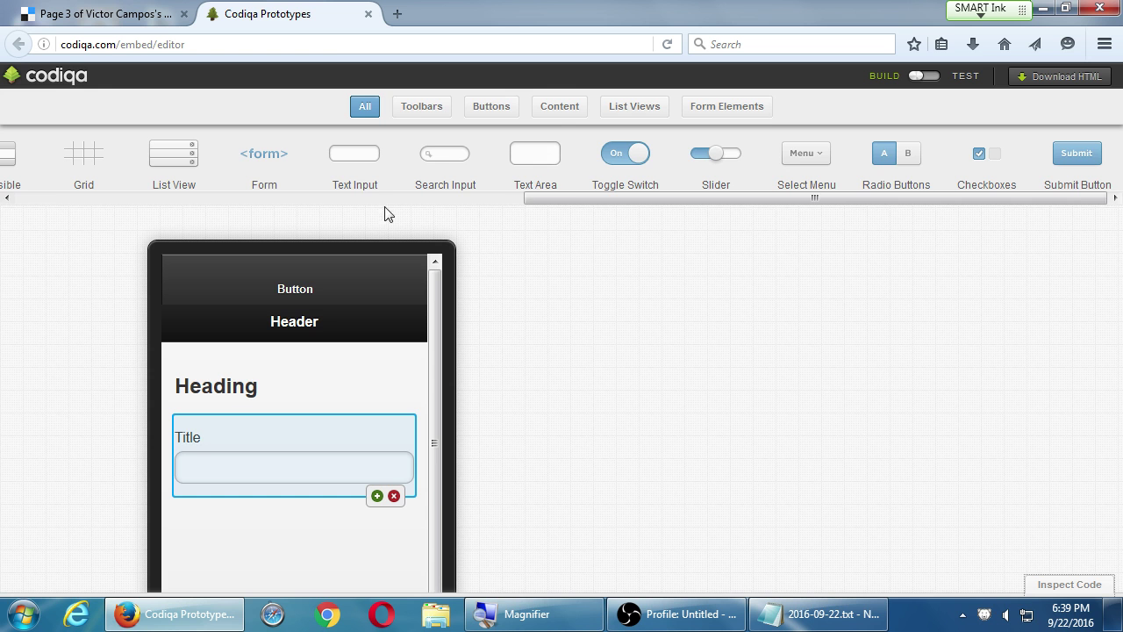
left_click(37, 198)
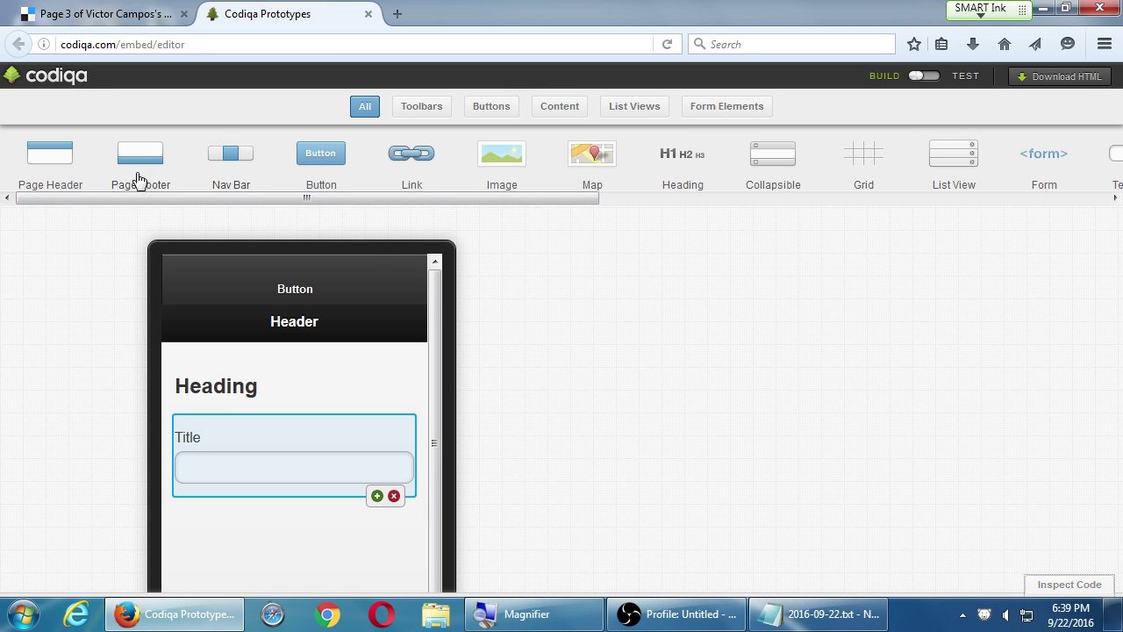
left_click_drag(37, 176, 289, 256)
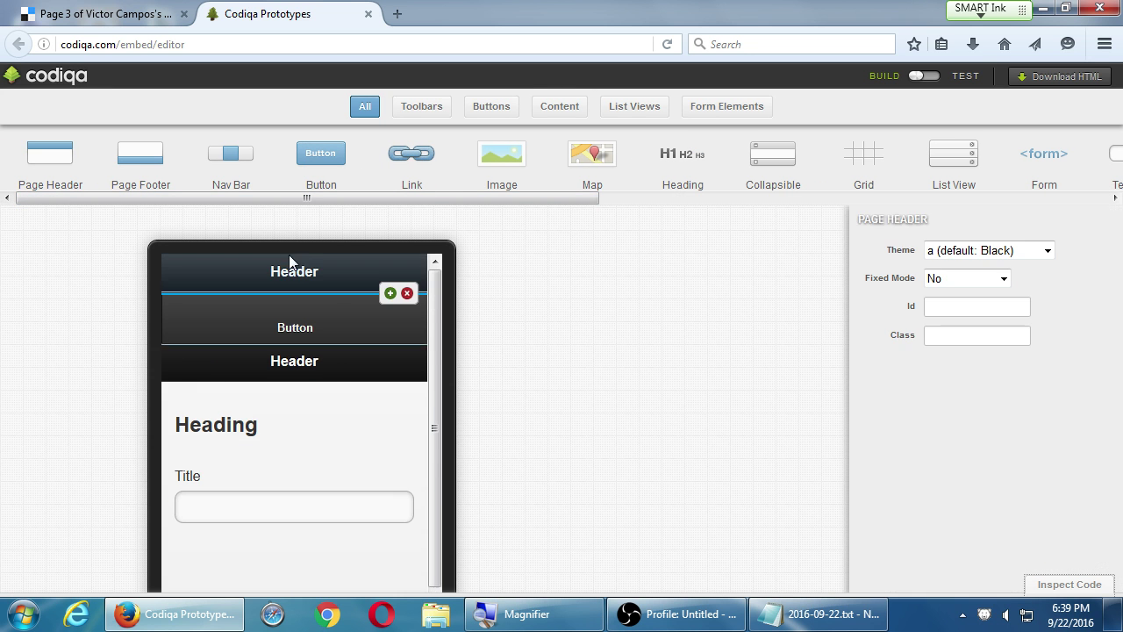
left_click_drag(232, 158, 333, 401)
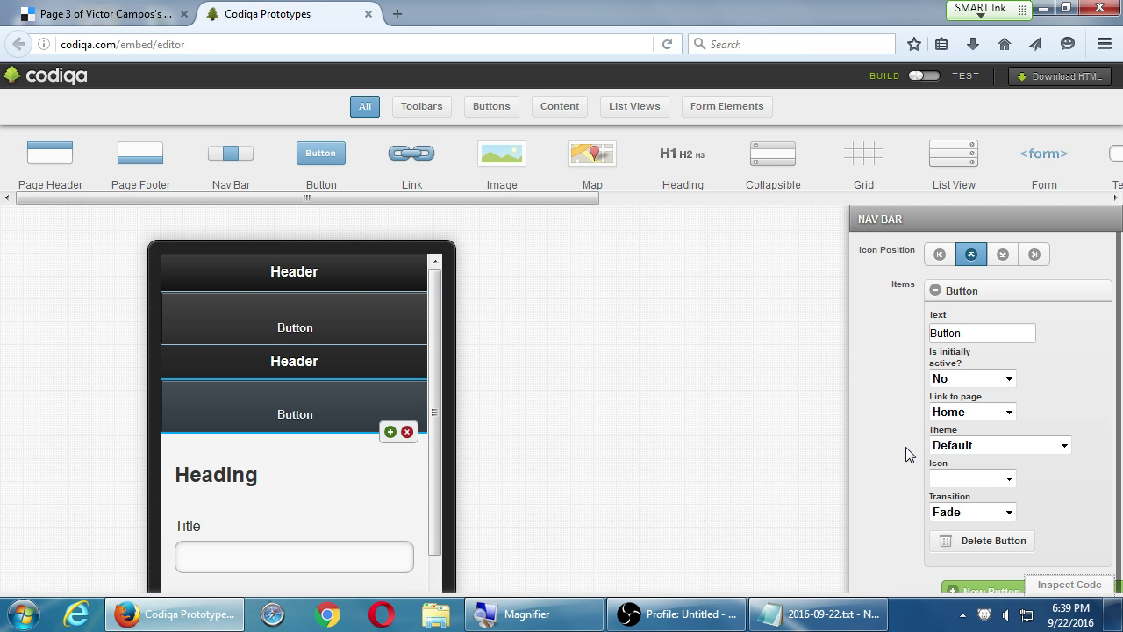
left_click(667, 44)
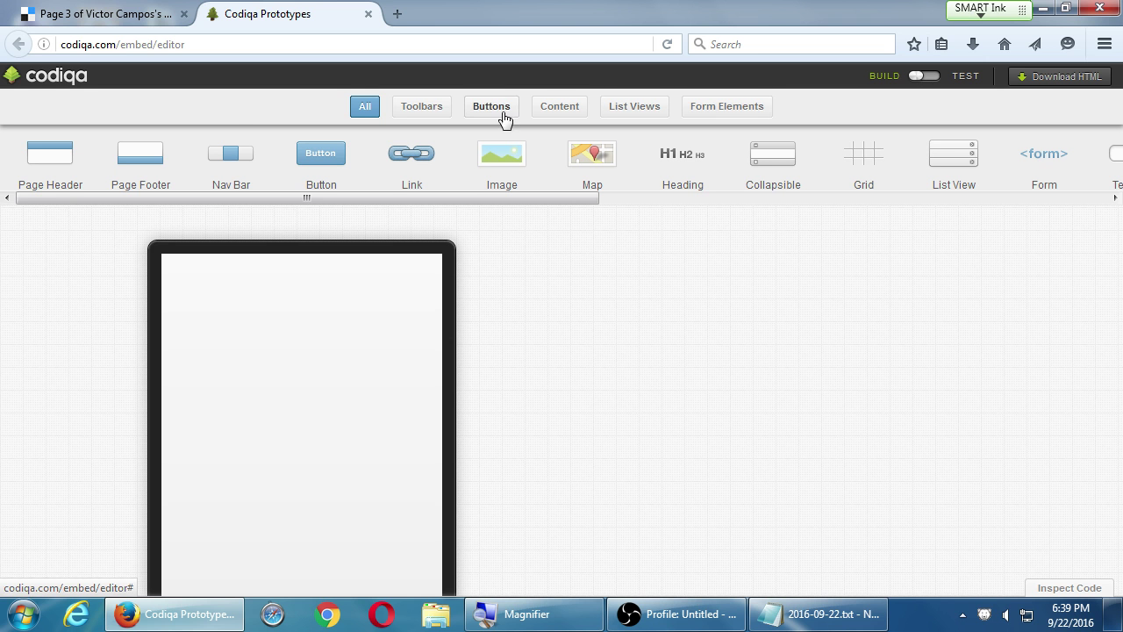
Add a Page Header to the blank mobile page, inspect its generated code and return to the design view.
left_click_drag(55, 168, 250, 300)
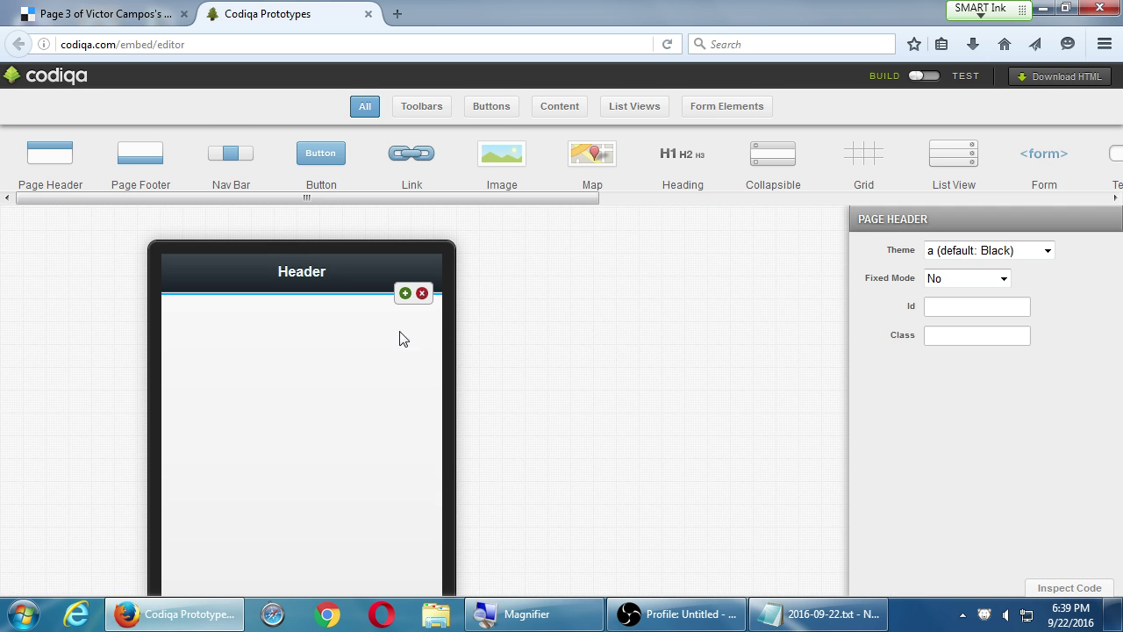
left_click(1051, 585)
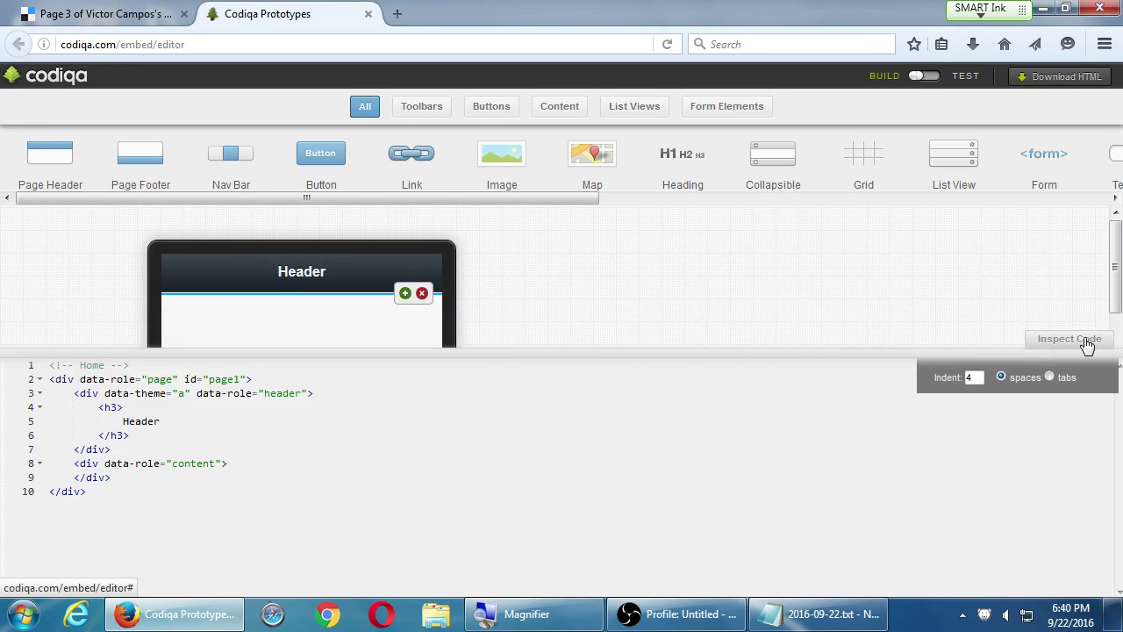
left_click(1084, 342)
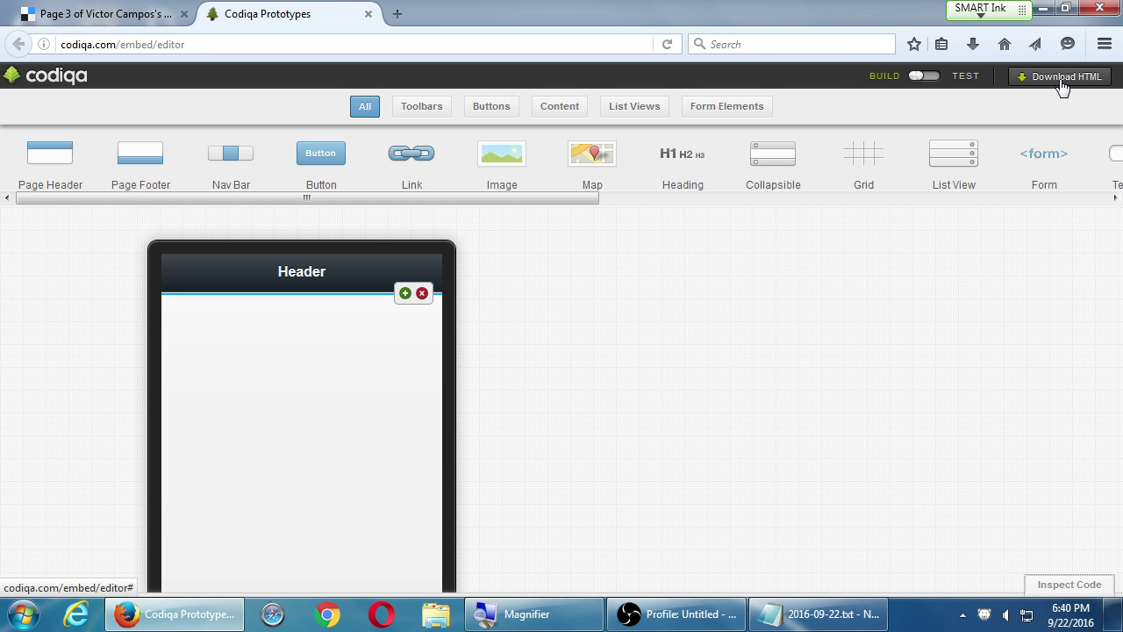
Check the Codiqa Prototypes bookmark on the Delicious page and return to the reloaded Codiqa editor to look through its component palette.
left_click(125, 17)
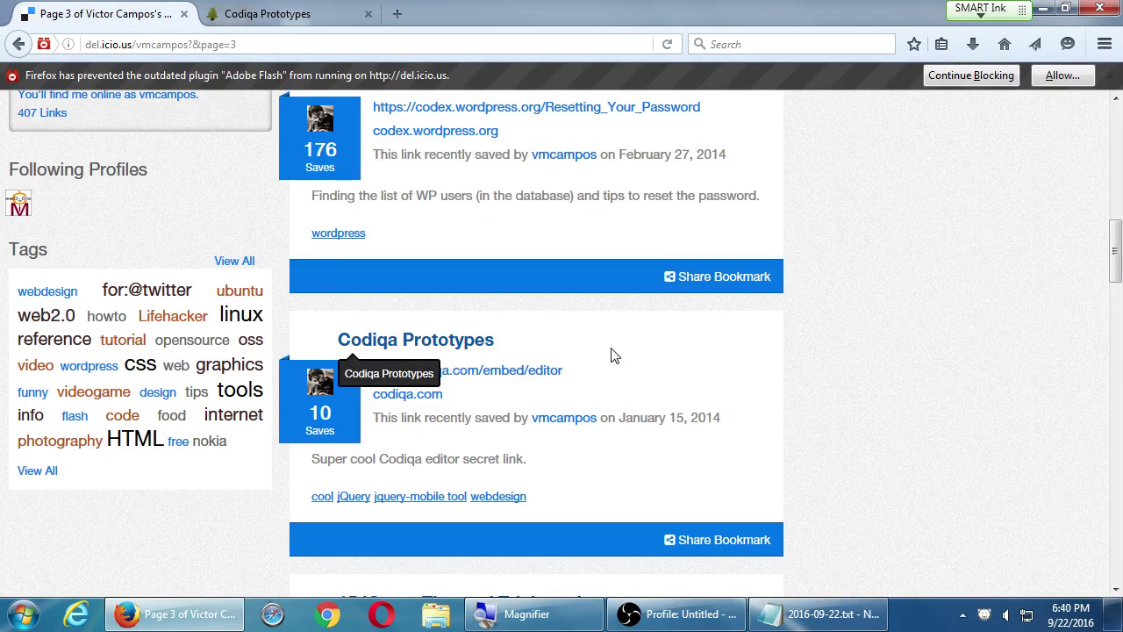
left_click(268, 18)
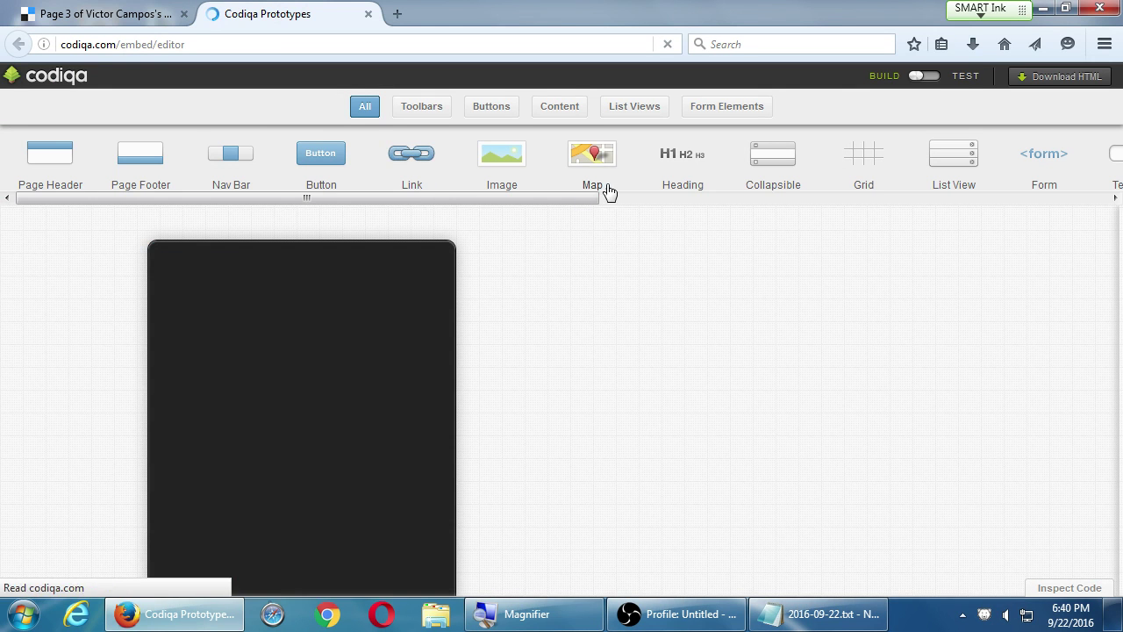
left_click(764, 200)
left_click_drag(826, 198, 165, 191)
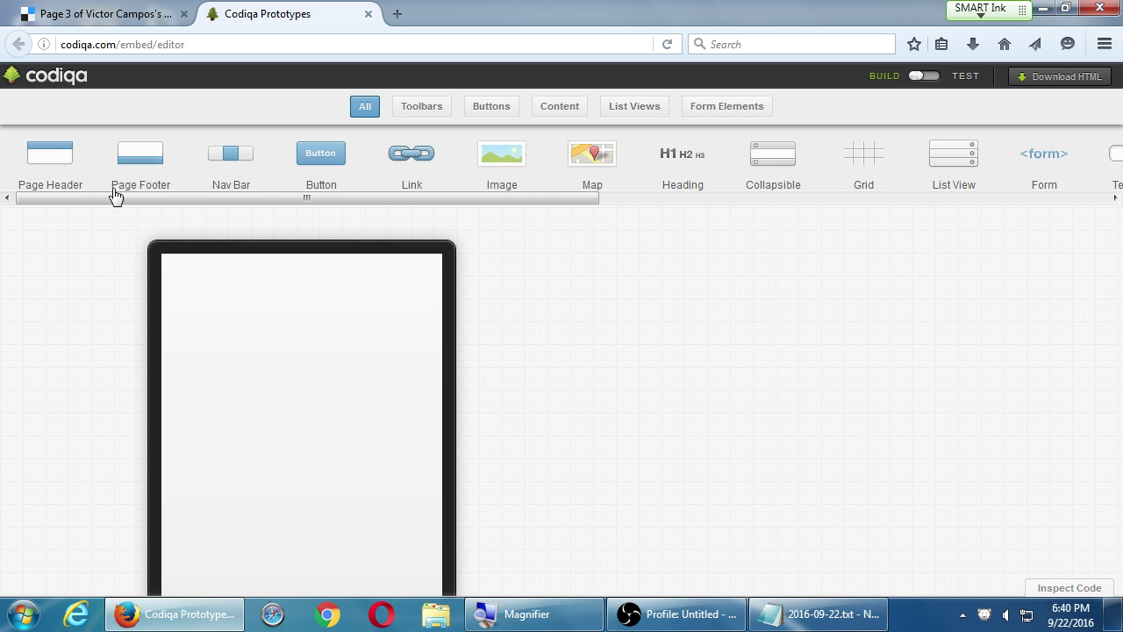
Add a Page Header and a Page Footer to the blank mobile page.
left_click_drag(50, 151, 251, 311)
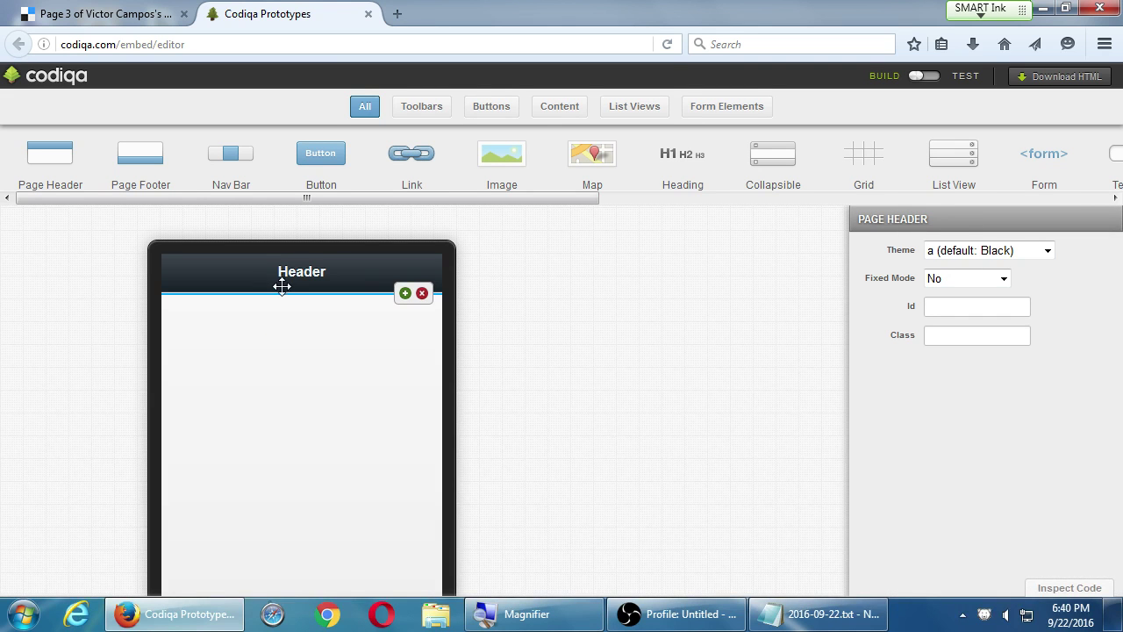
left_click(336, 271)
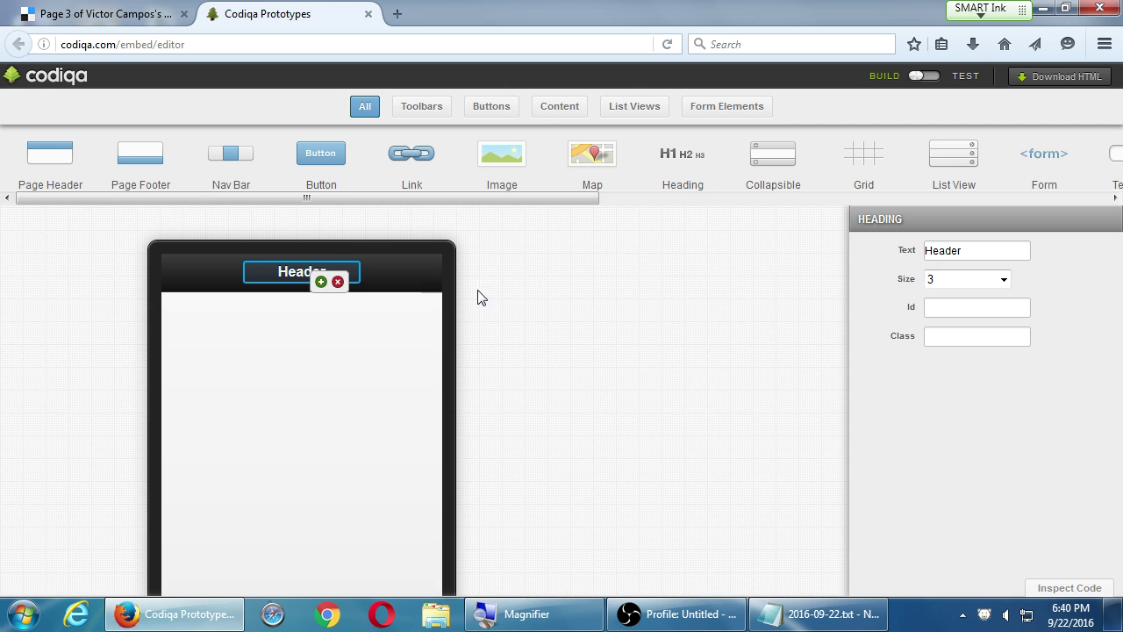
left_click_drag(161, 169, 312, 504)
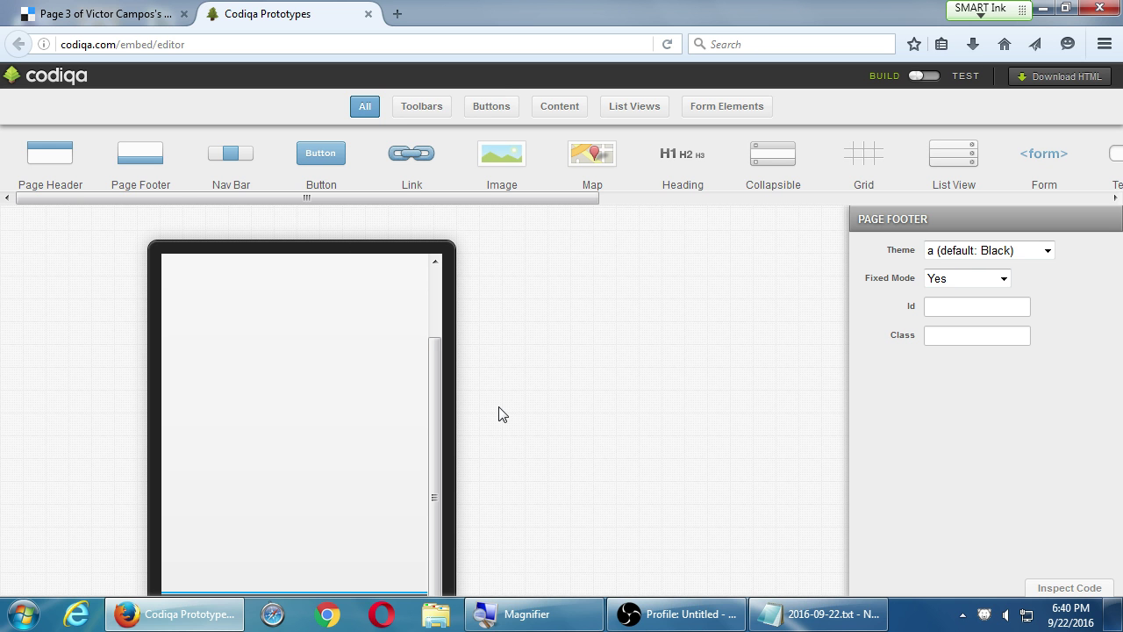
left_click_drag(432, 411, 439, 255)
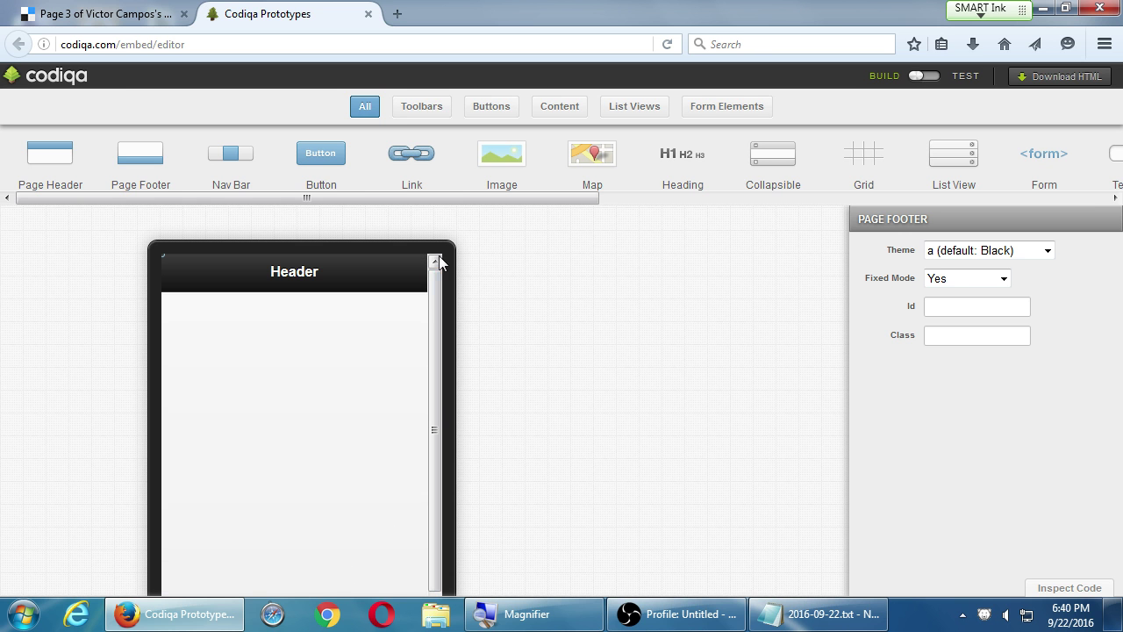
Add a Nav Bar under the header title and give it two more buttons for a total of three.
left_click_drag(244, 167, 283, 310)
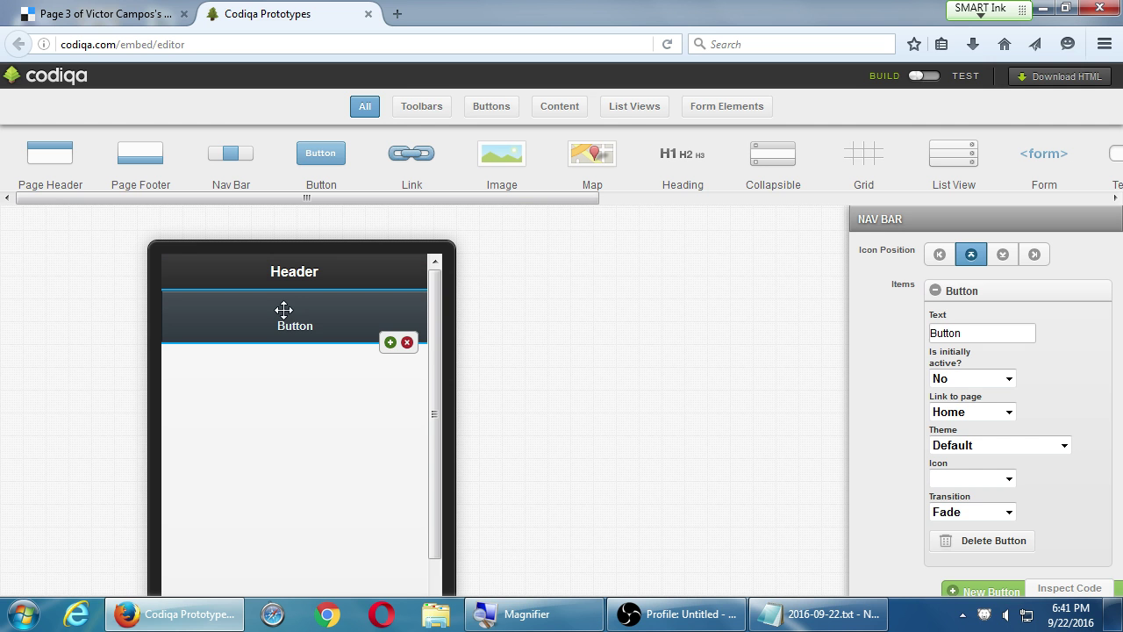
left_click(933, 292)
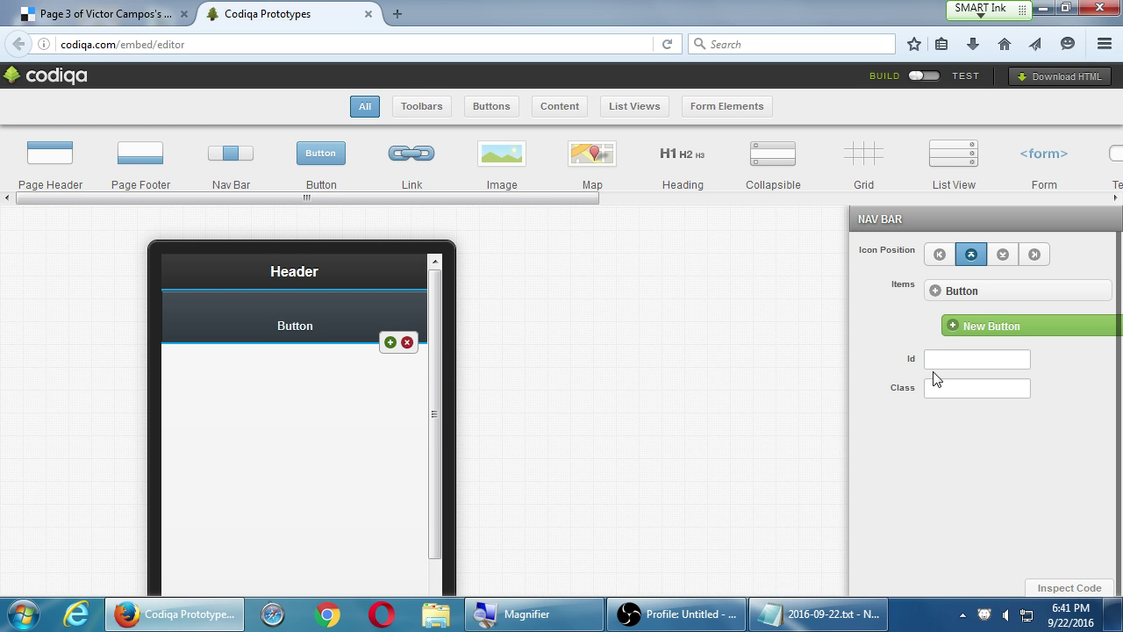
left_click(985, 343)
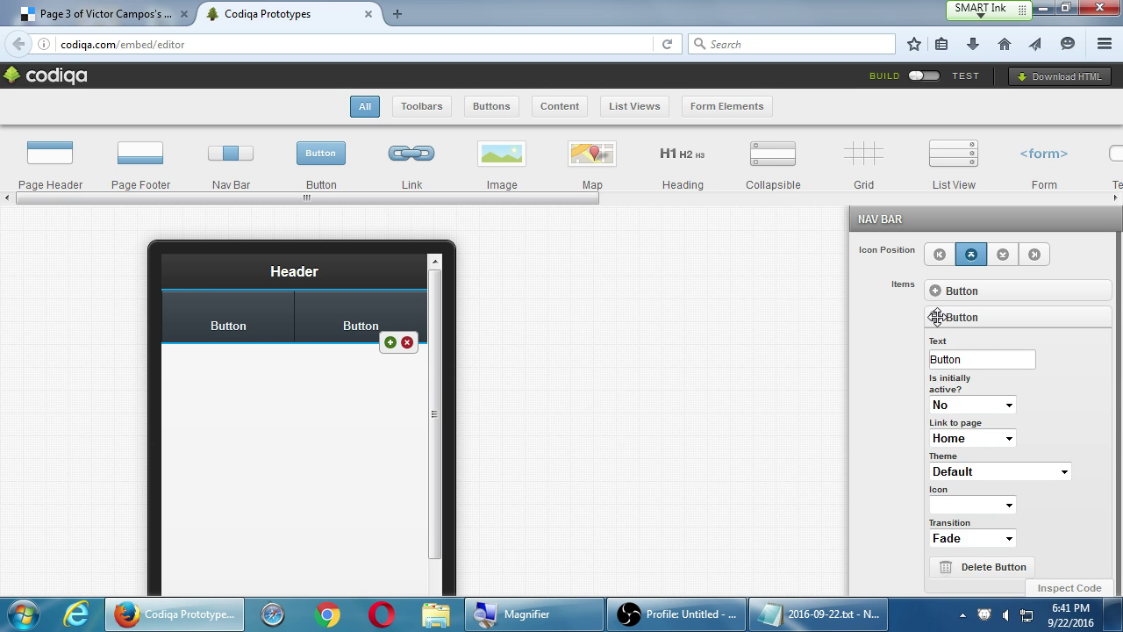
left_click(937, 317)
left_click(976, 353)
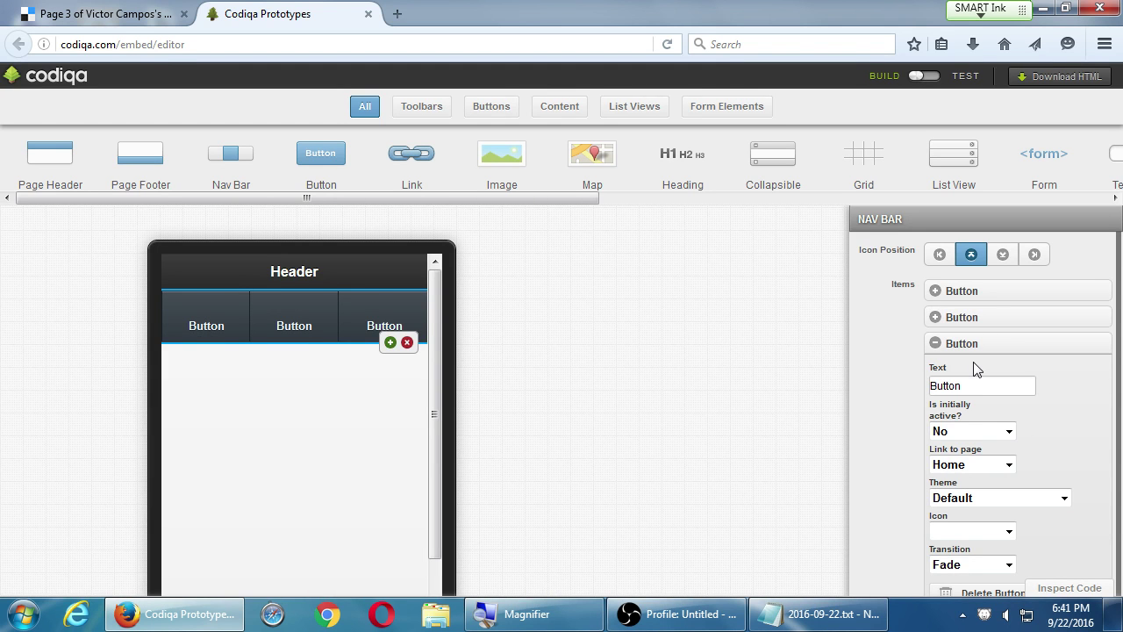
left_click(936, 344)
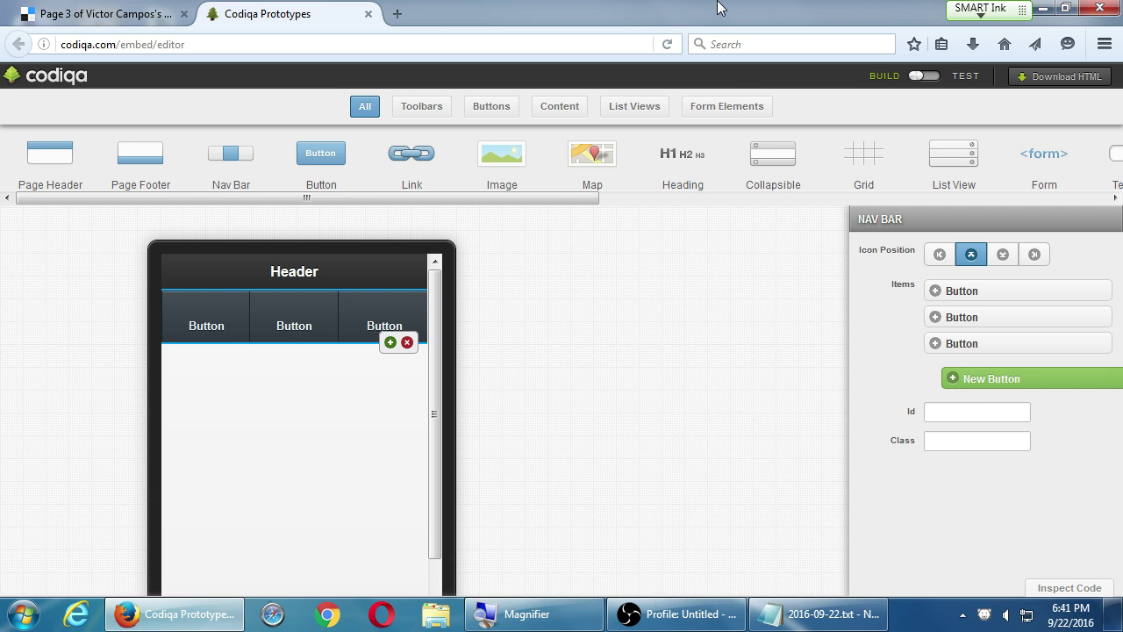
Set the first nav bar button's icon to Bars and the second button's icon to Gear.
left_click(971, 292)
left_click(1004, 481)
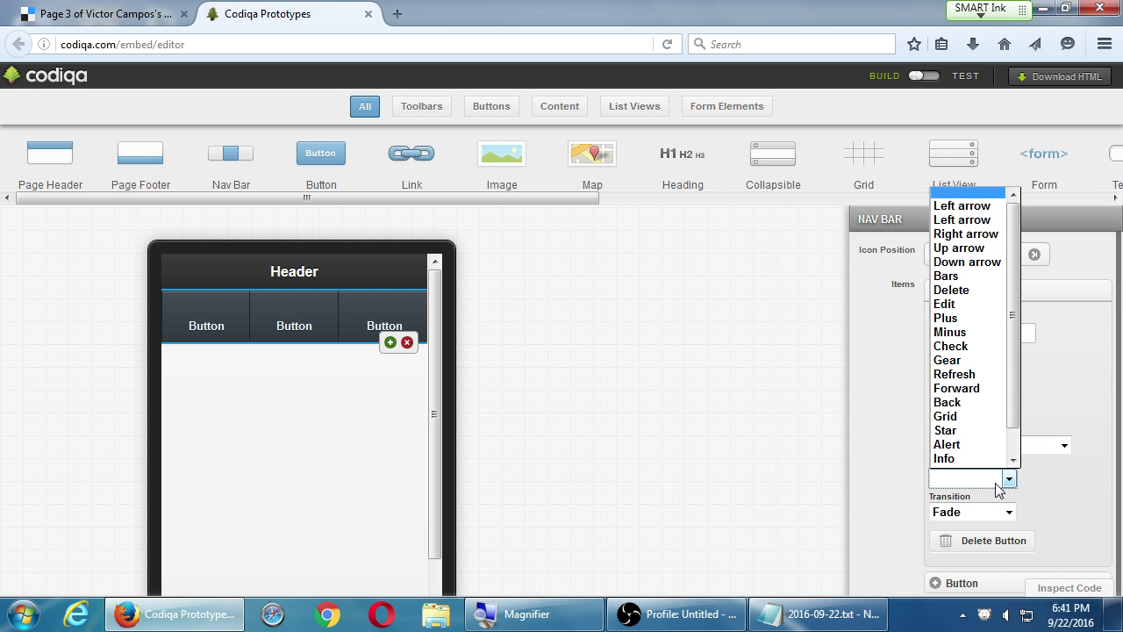
left_click(961, 276)
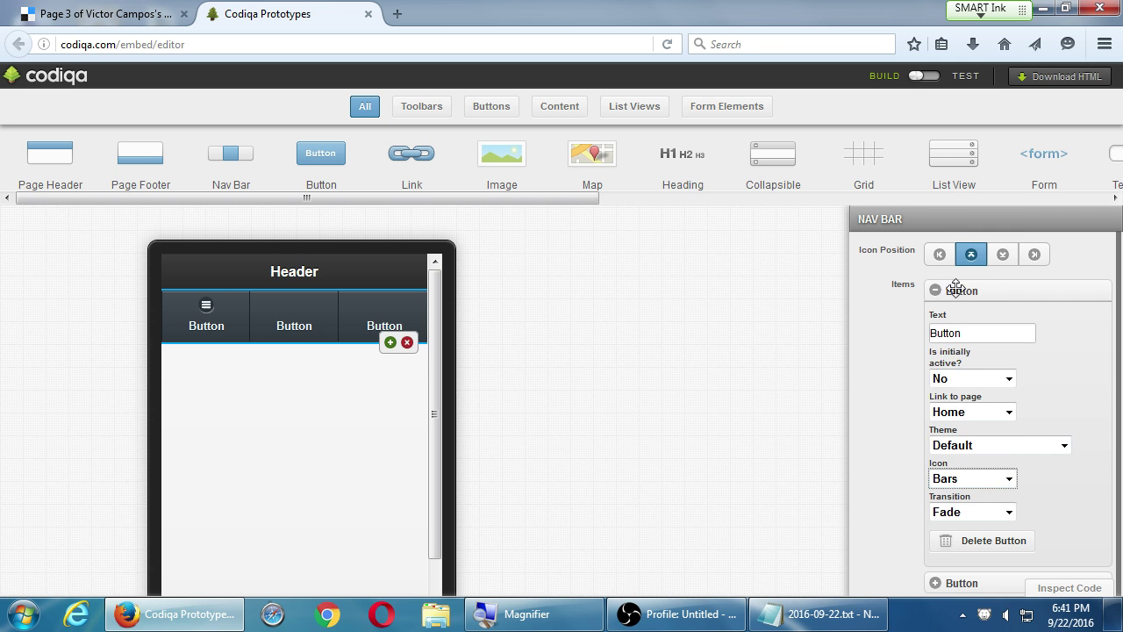
left_click(957, 290)
left_click(955, 317)
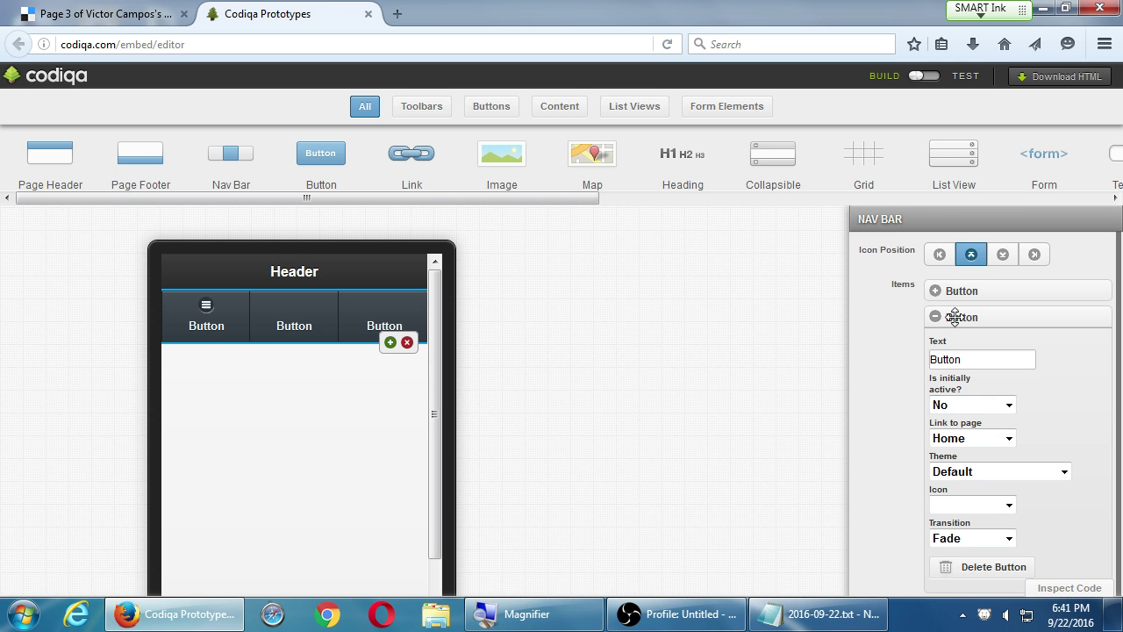
left_click(997, 508)
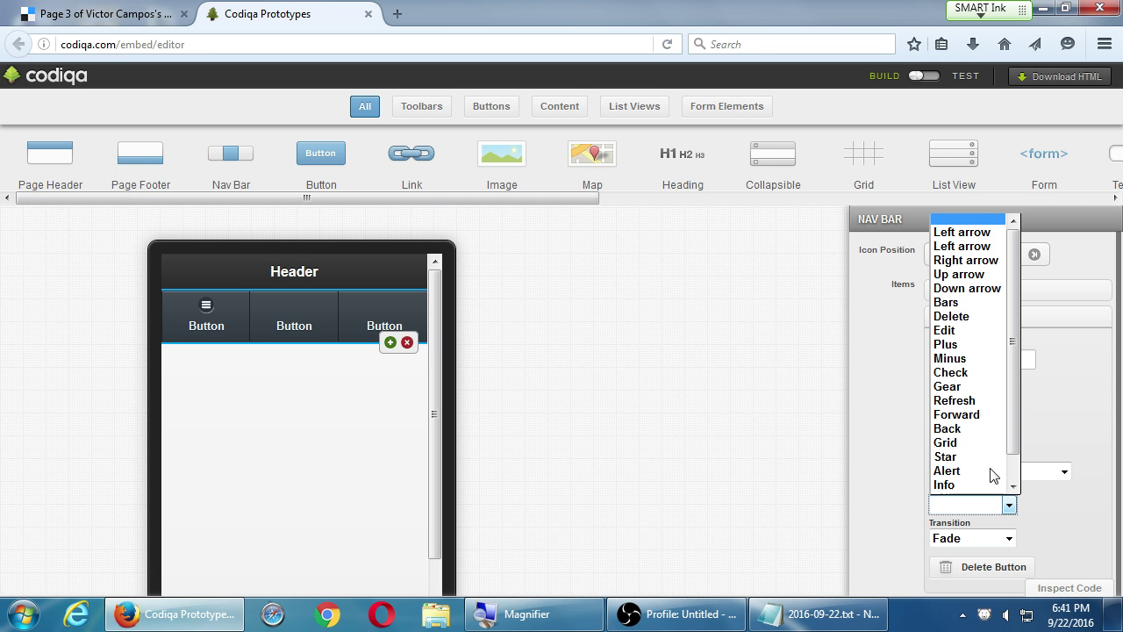
left_click(972, 387)
left_click(952, 317)
Set the third nav bar button's icon to Alert.
left_click(962, 343)
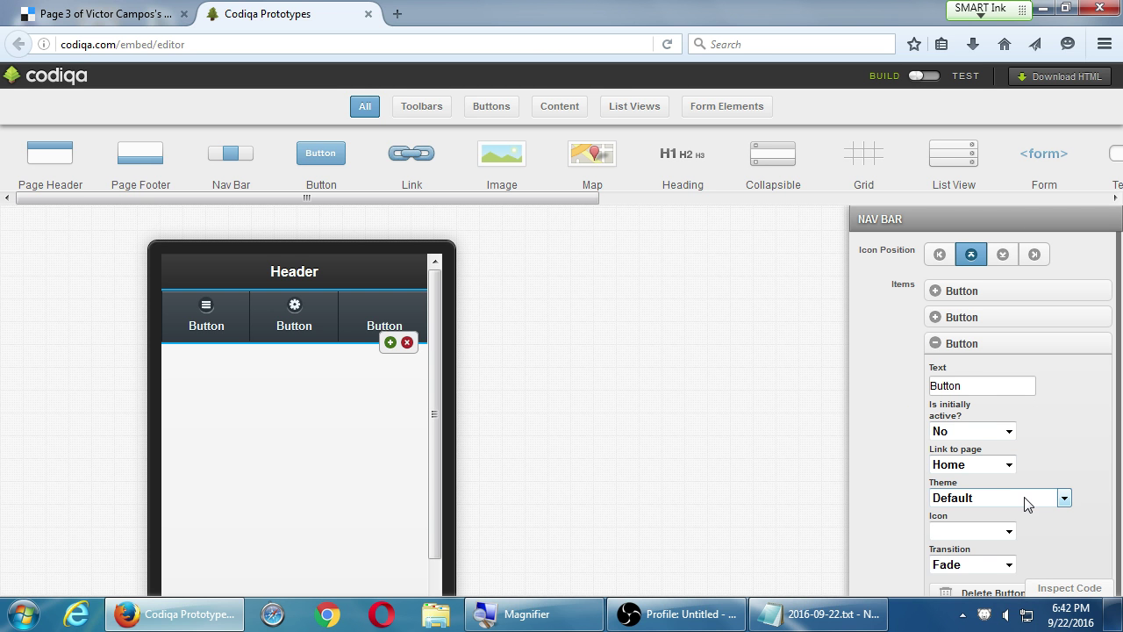
left_click(1003, 466)
left_click(1003, 466)
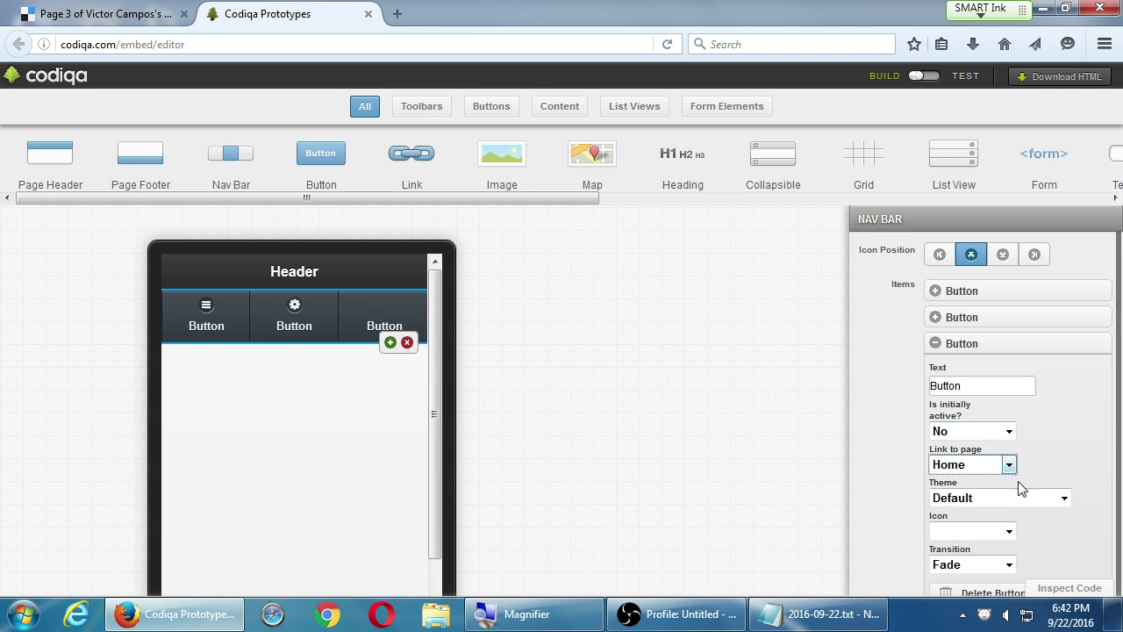
left_click(1009, 531)
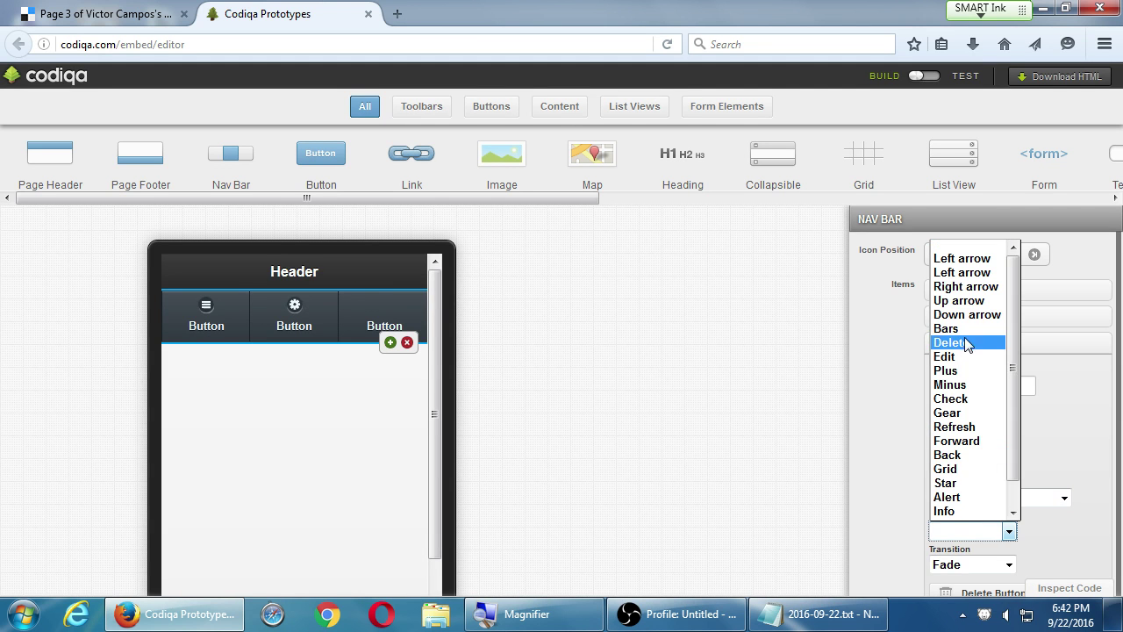
left_click(990, 500)
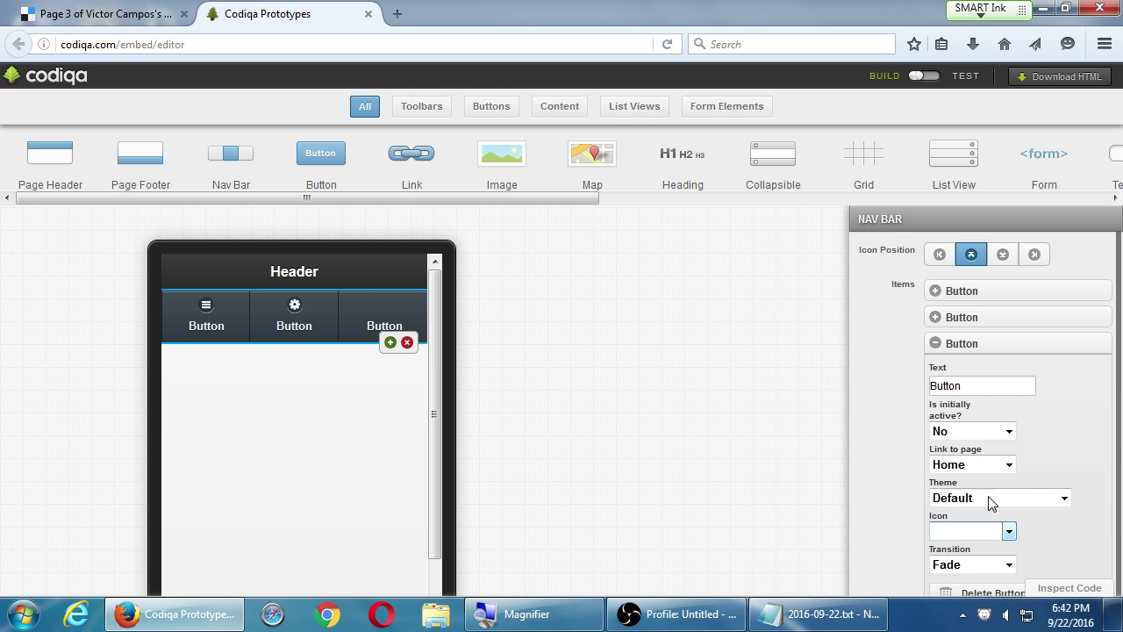
left_click(946, 342)
Make the first nav bar button initially active by setting that option to Yes.
left_click(950, 290)
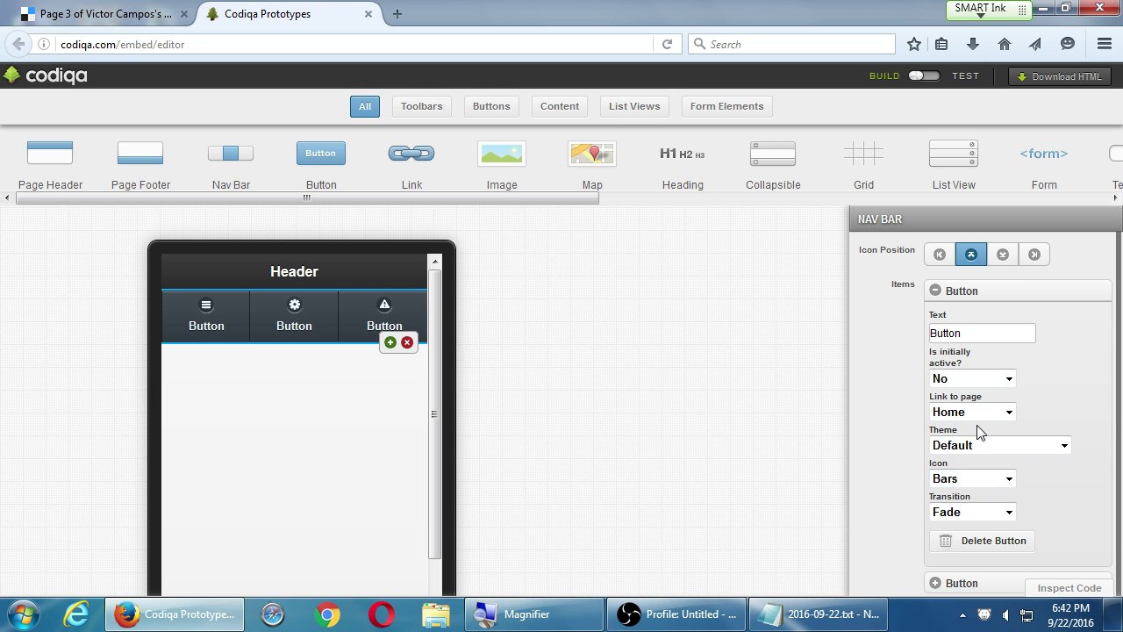
left_click(984, 380)
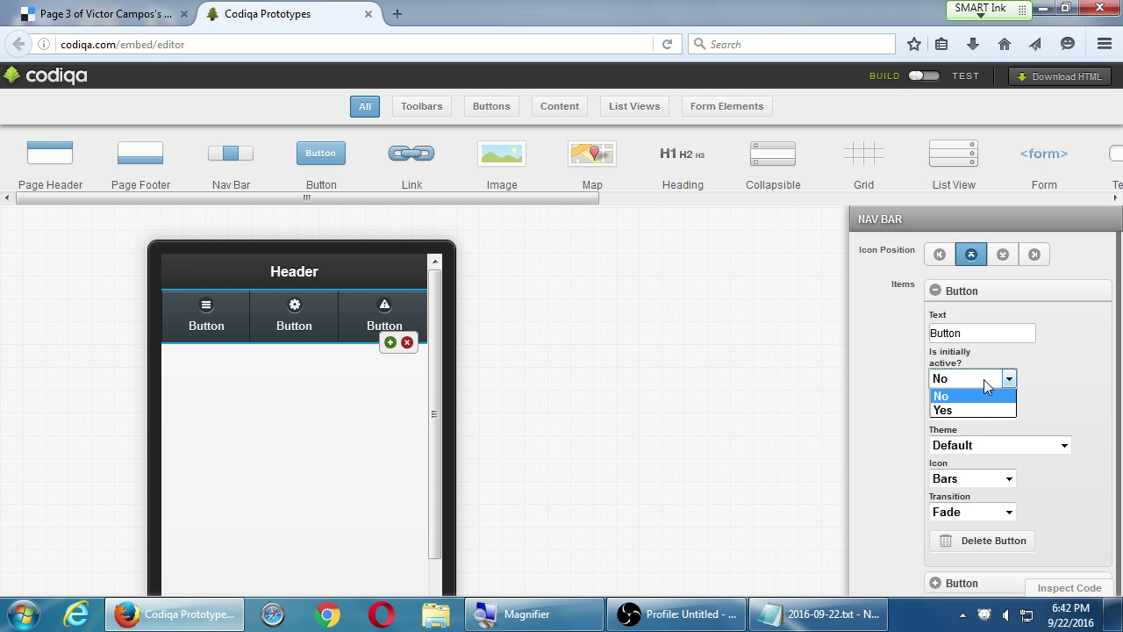
left_click(967, 408)
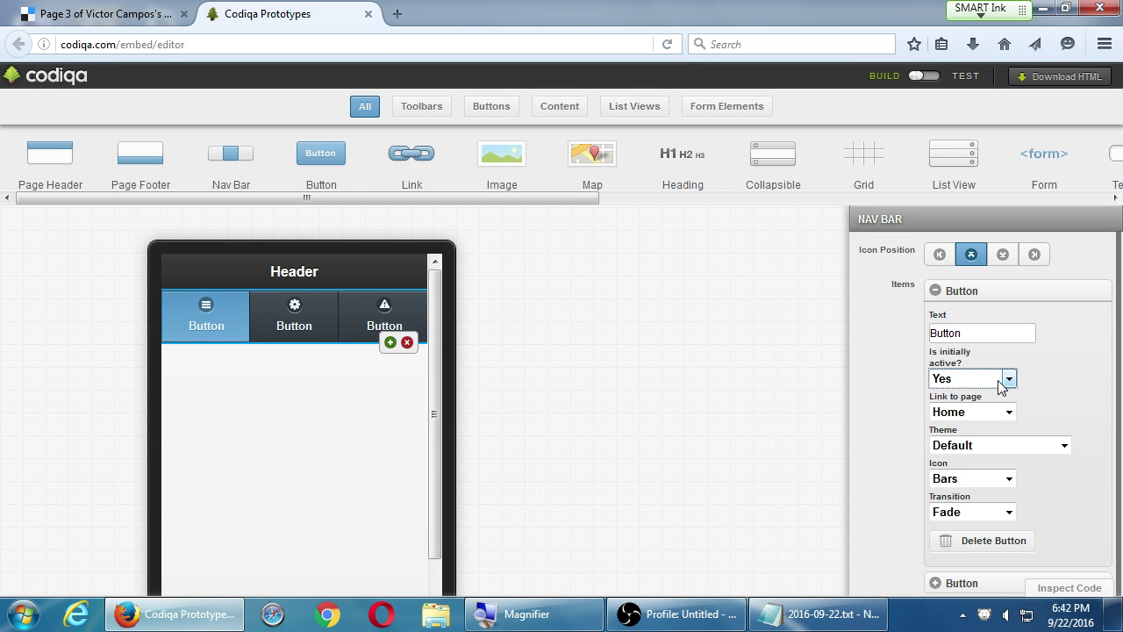
Inspect the nav bar's generated code, examining the class line of the active button, and return to the full design view.
left_click(1059, 595)
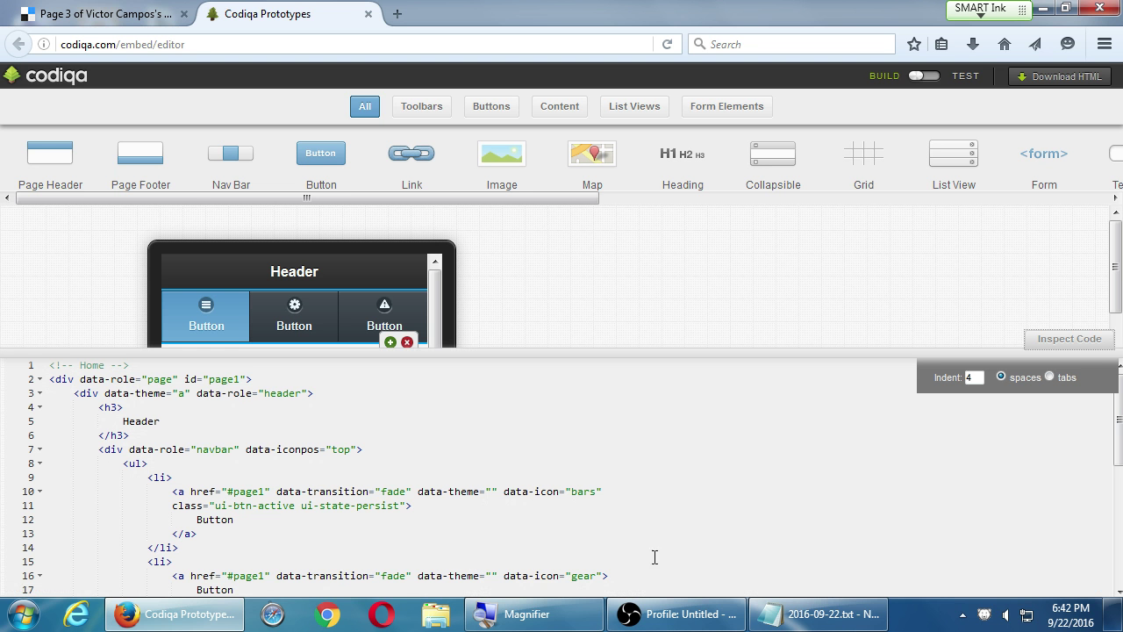
left_click_drag(224, 505, 375, 515)
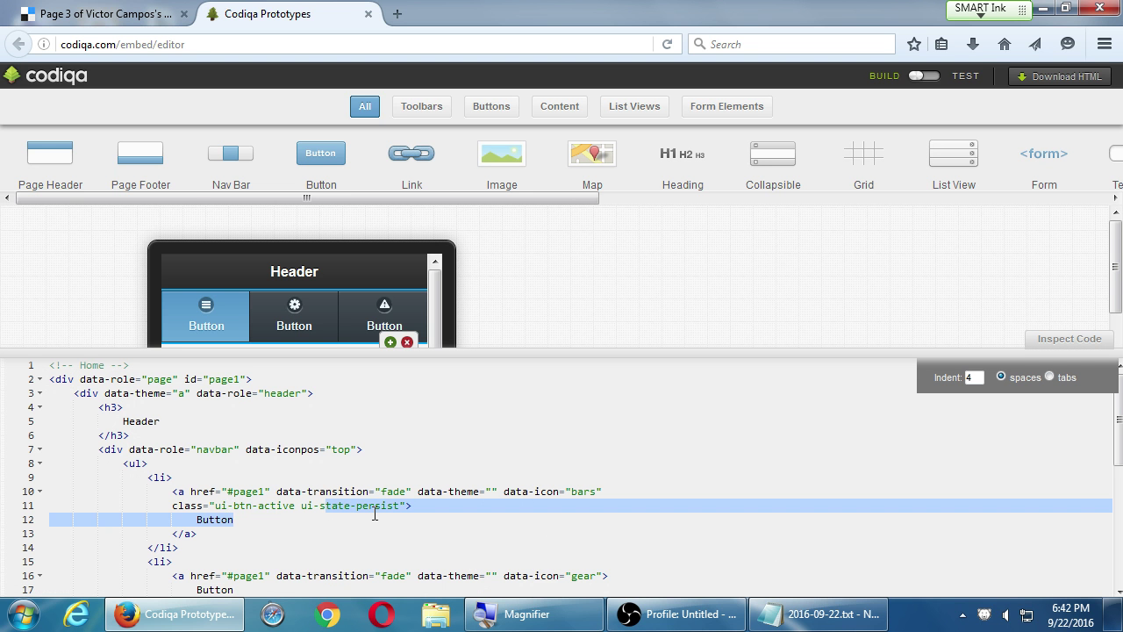
left_click(1066, 342)
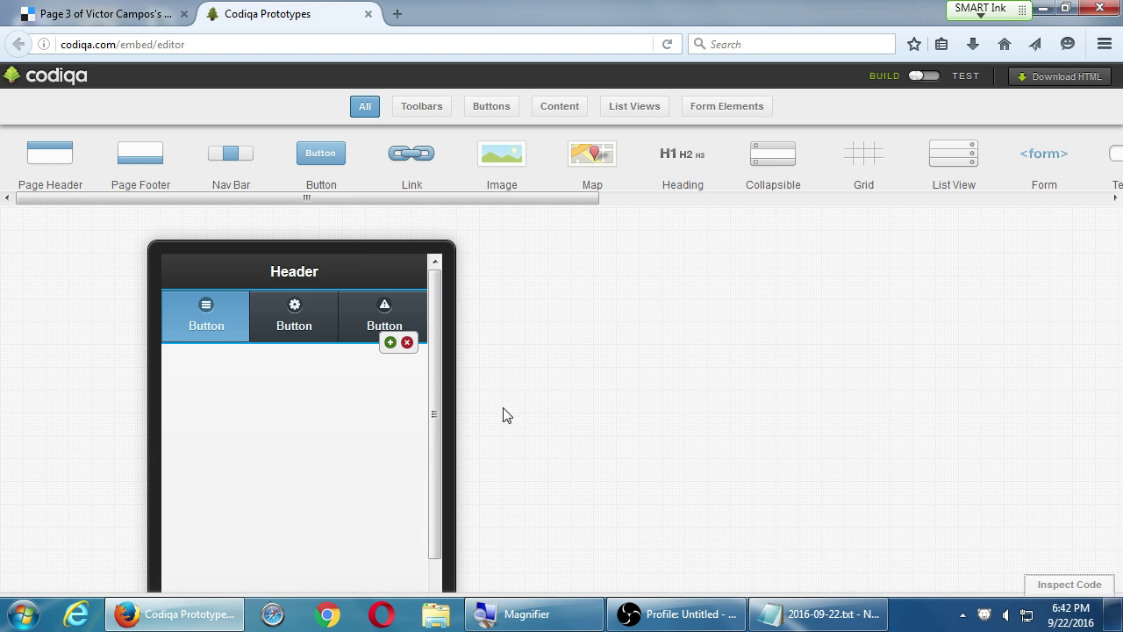
Add a Heading to the page's content area below the nav bar.
left_click_drag(678, 176, 235, 437)
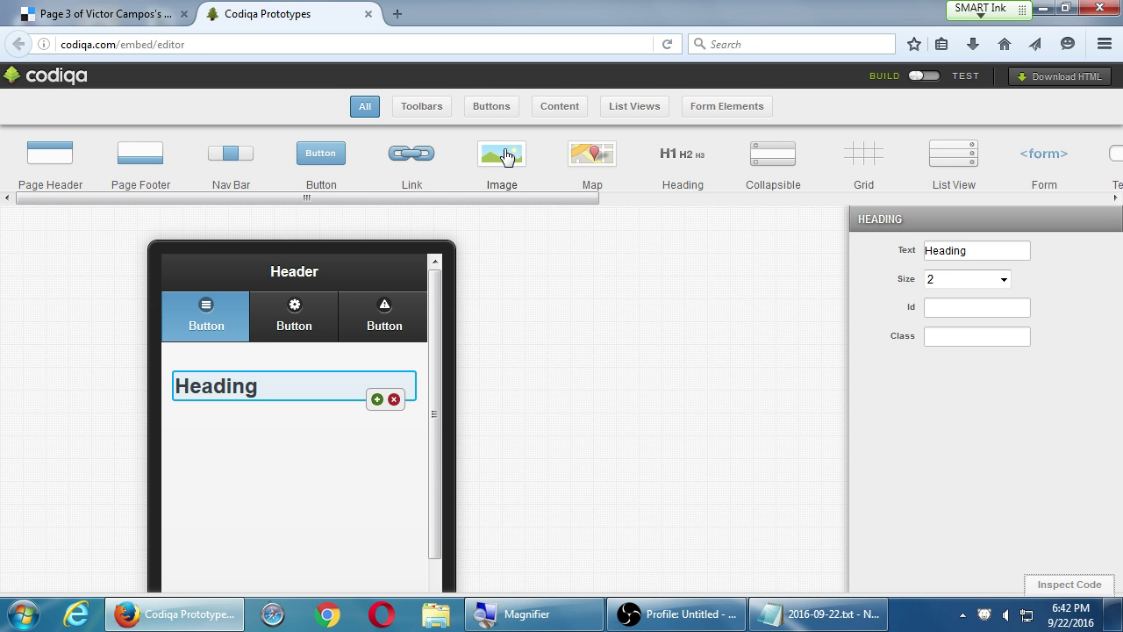
left_click_drag(588, 156, 324, 472)
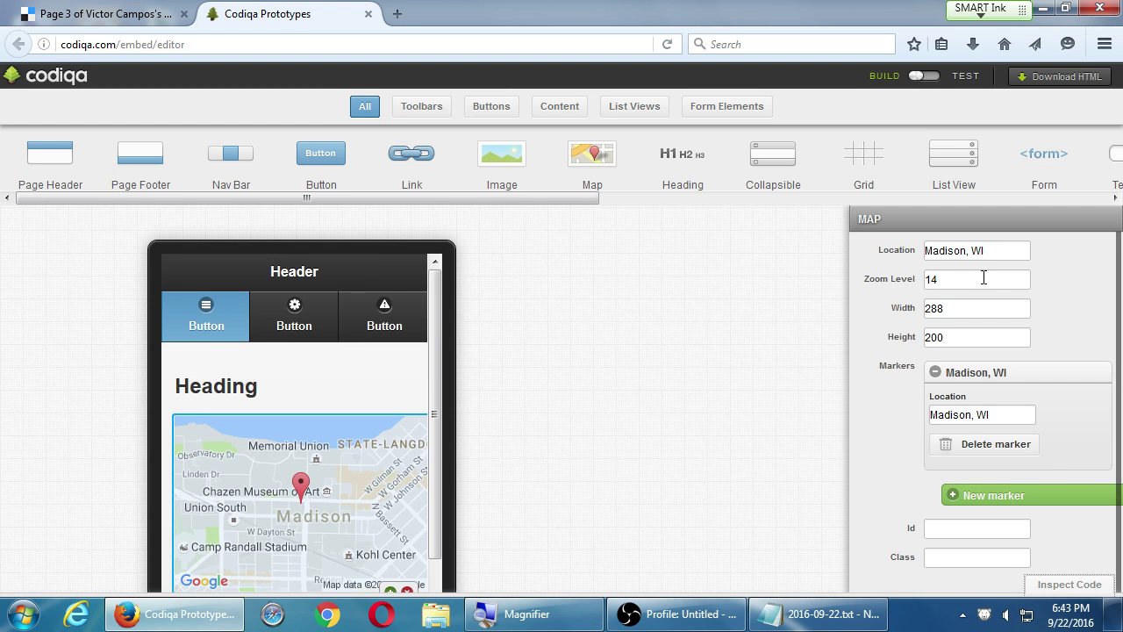
key("ctrl+minus")
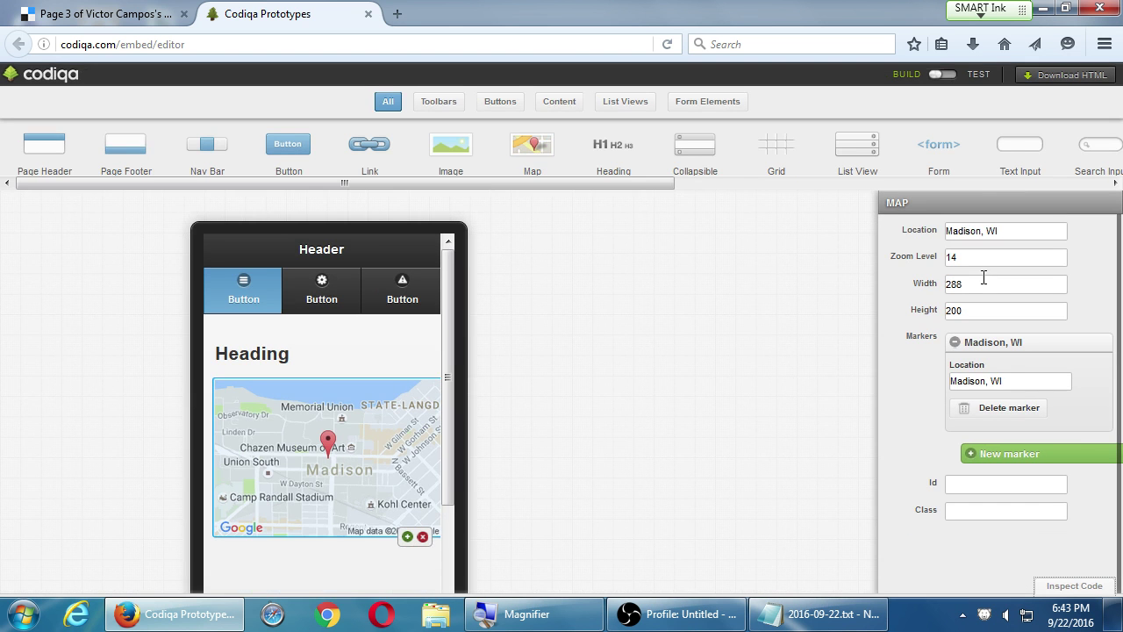
left_click(423, 539)
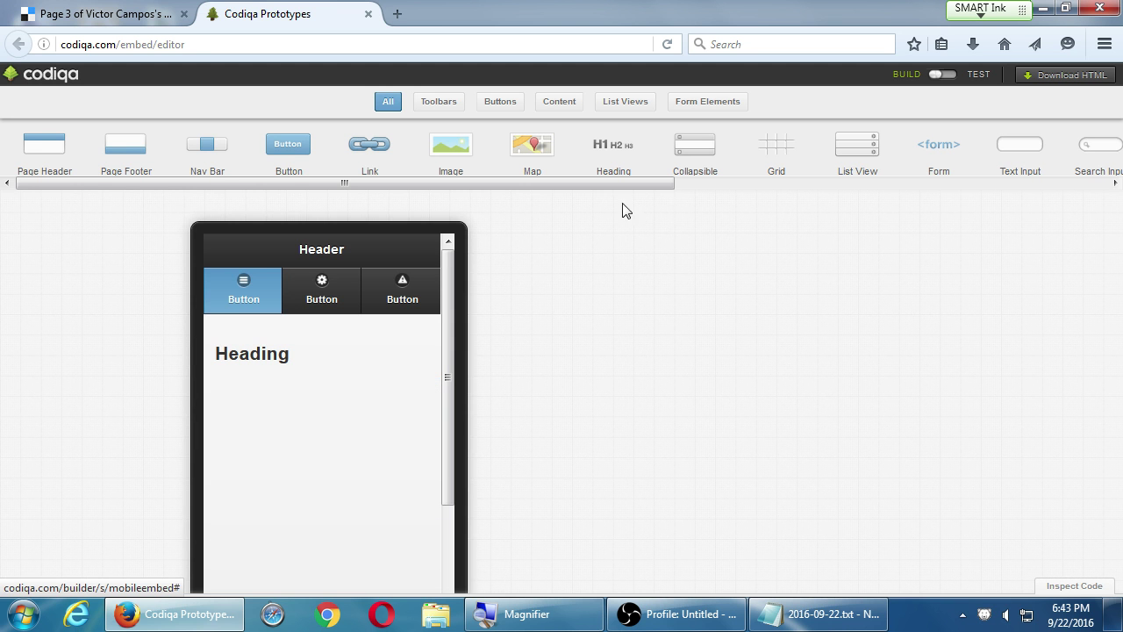
Add a Collapsible below the heading and set its first section's Is collapsed option to Yes.
left_click_drag(702, 167, 295, 450)
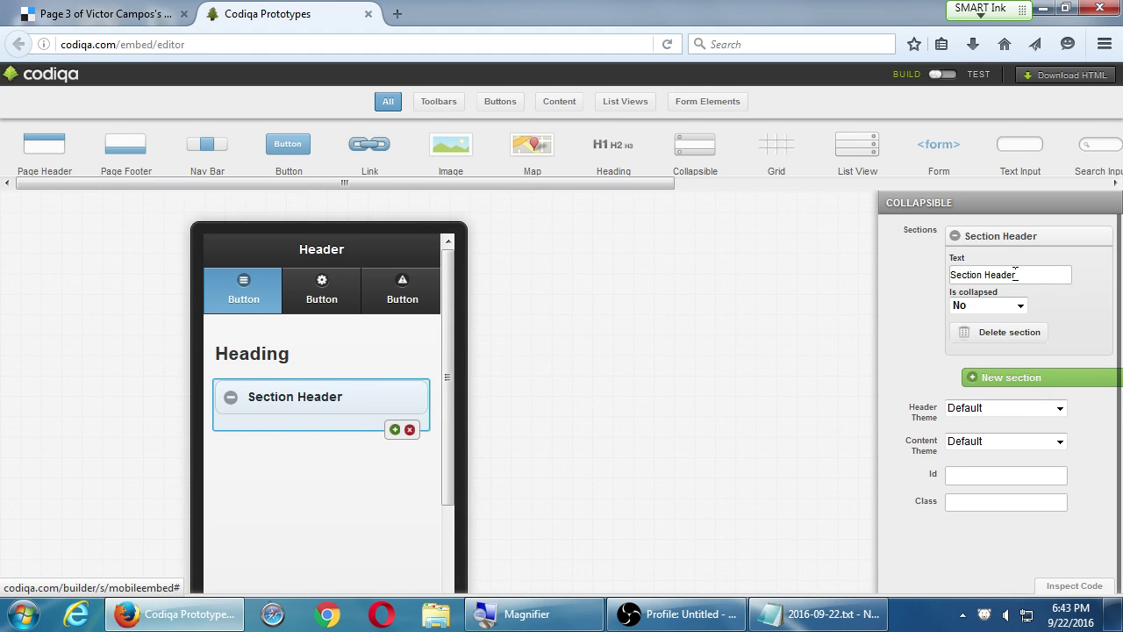
left_click_drag(1020, 274, 877, 281)
left_click(983, 309)
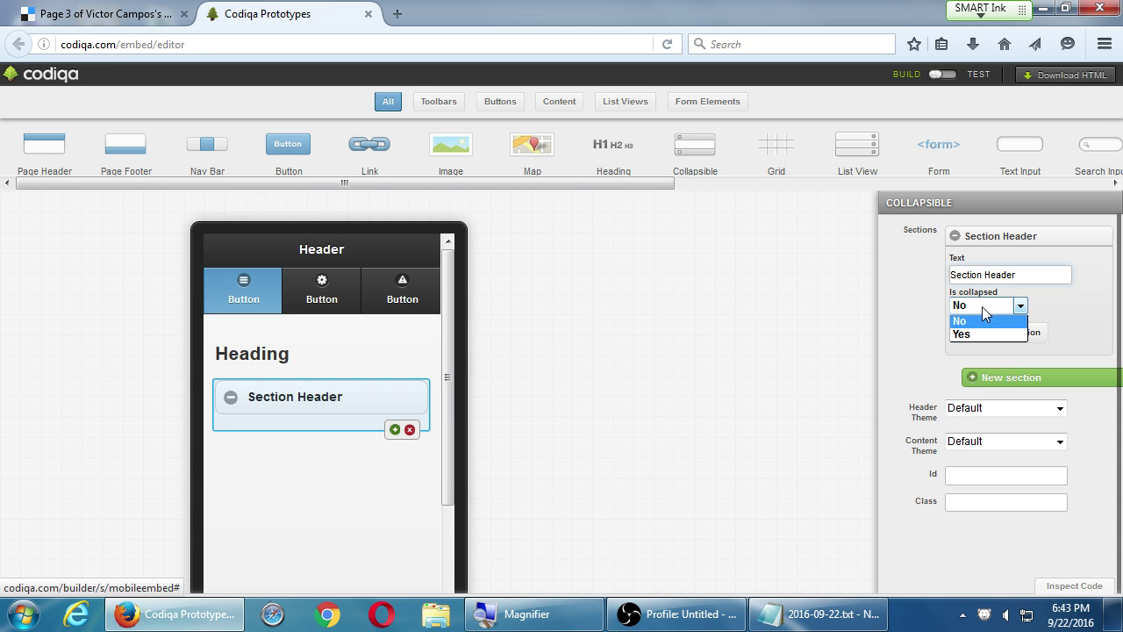
left_click(971, 336)
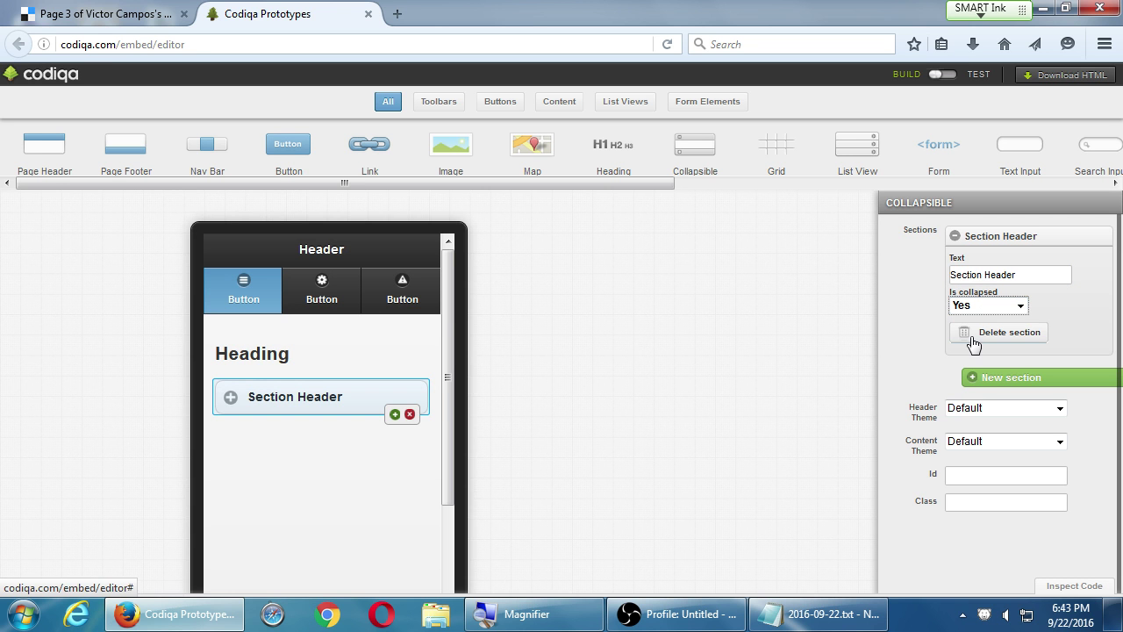
Add two more sections to the collapsible, each with Is collapsed set to Yes, and fold their settings closed.
left_click(987, 377)
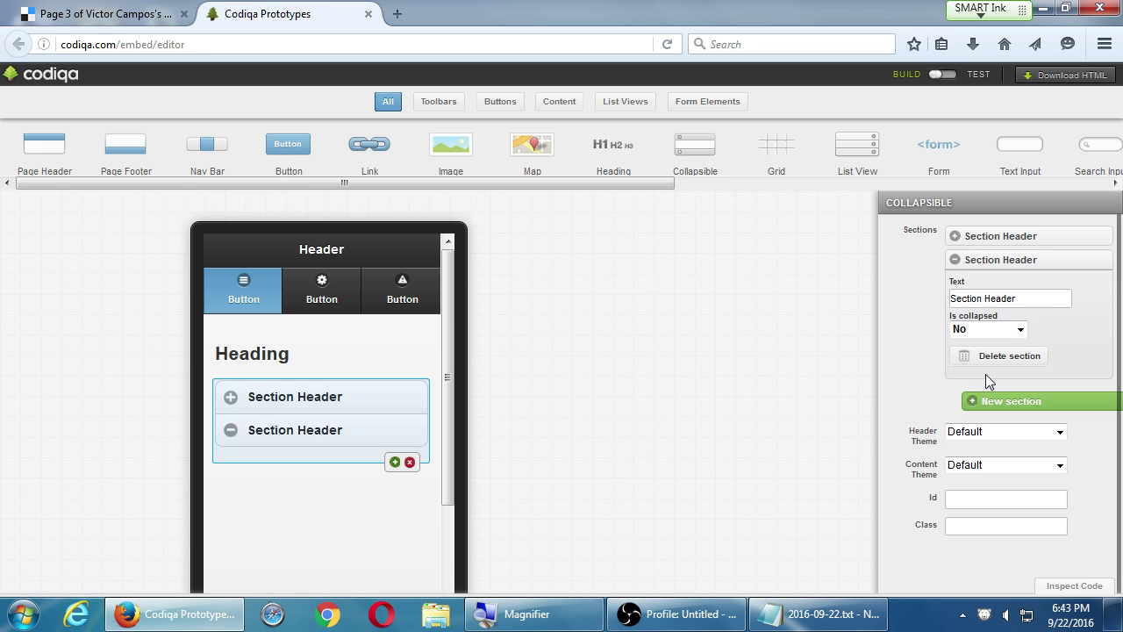
left_click(1001, 336)
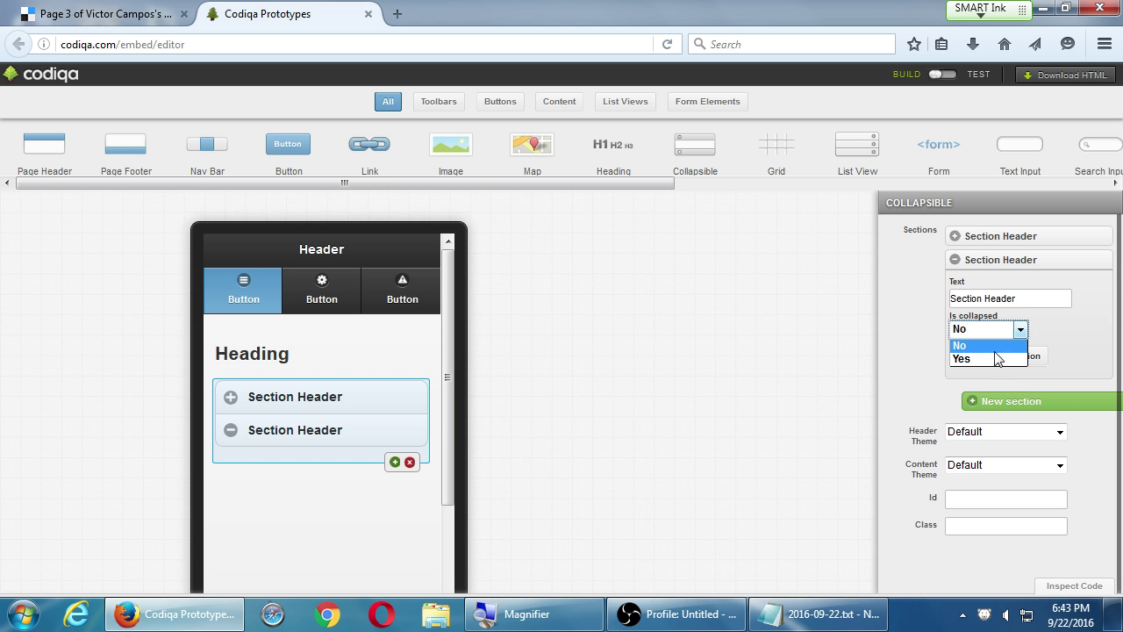
left_click(996, 357)
left_click(970, 257)
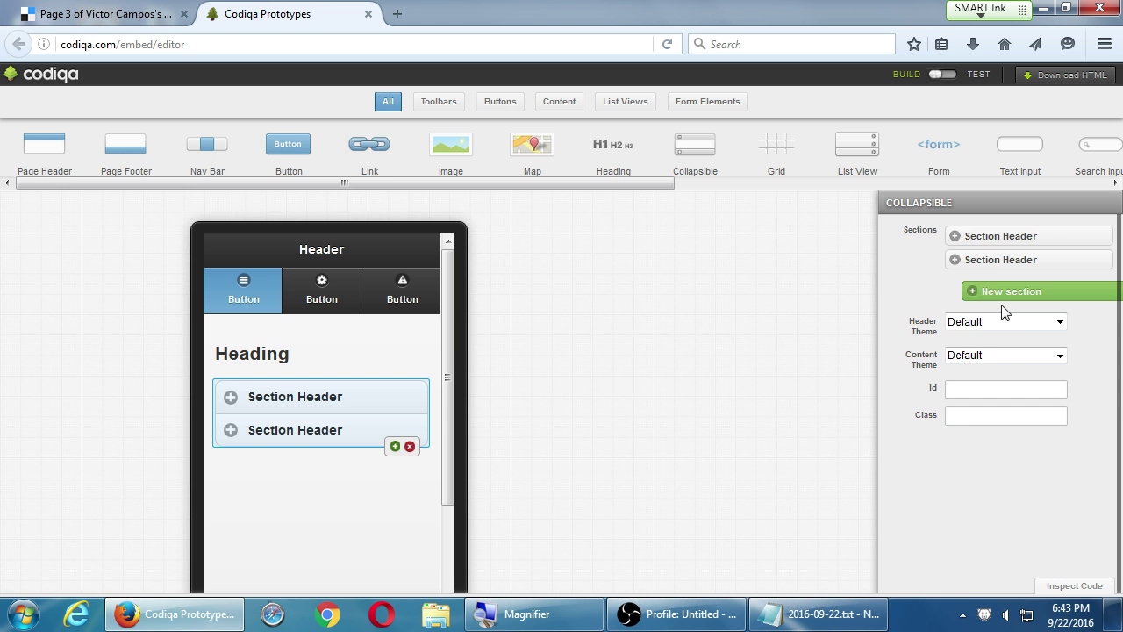
left_click(1008, 296)
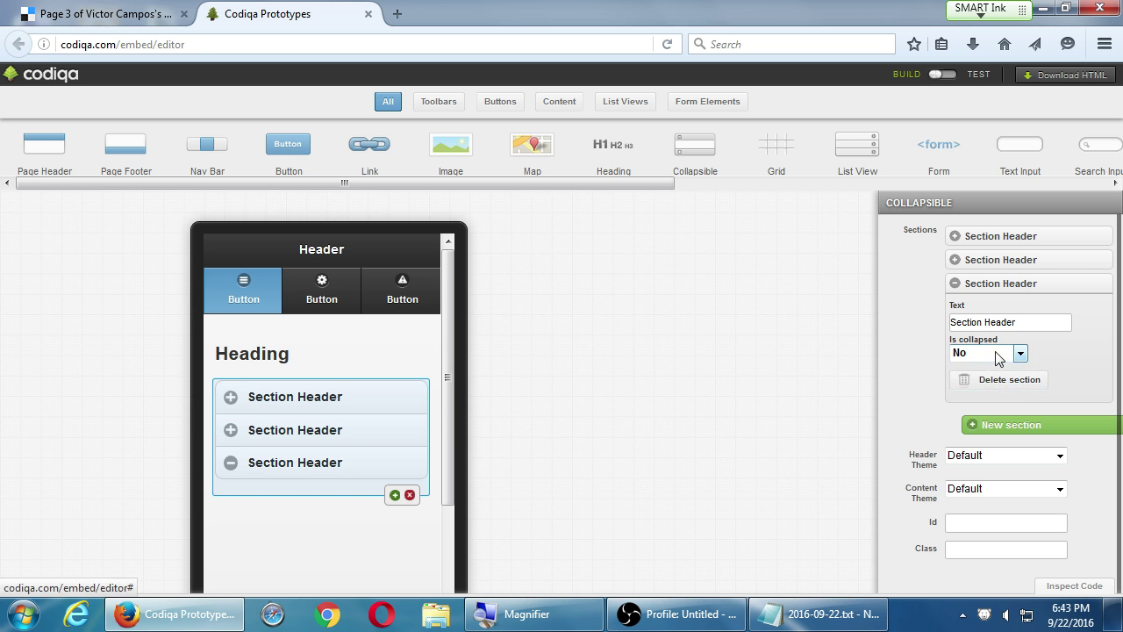
left_click(1017, 353)
left_click(995, 383)
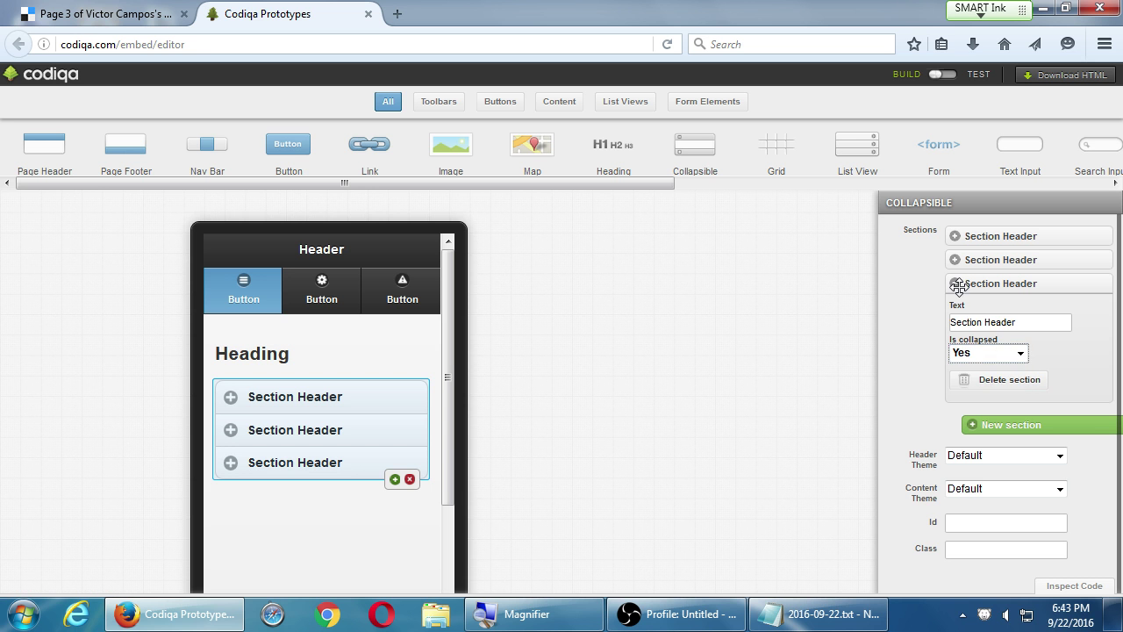
left_click(956, 283)
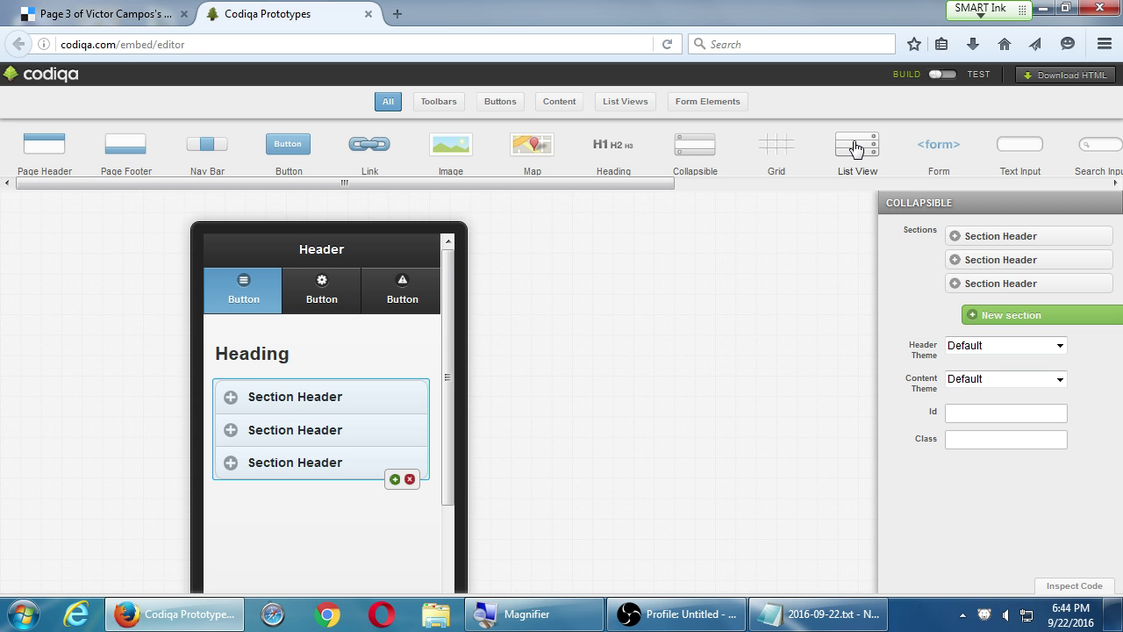
Add a List View below the collapsible sections and fold its button item's settings closed.
left_click_drag(857, 147, 342, 534)
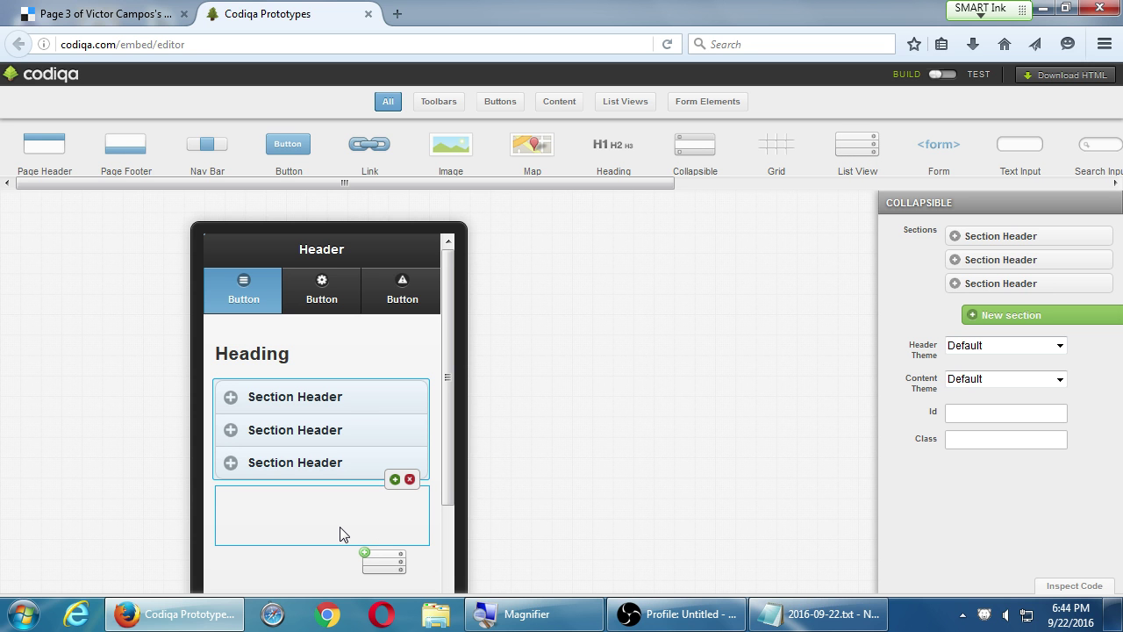
left_click_drag(342, 534, 349, 534)
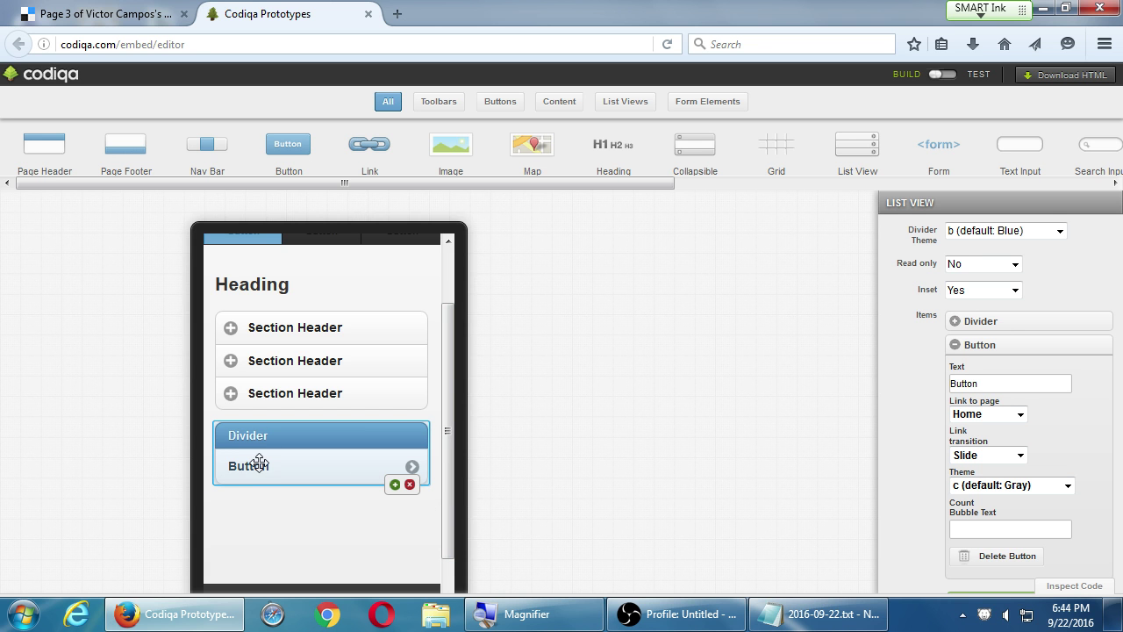
left_click(957, 344)
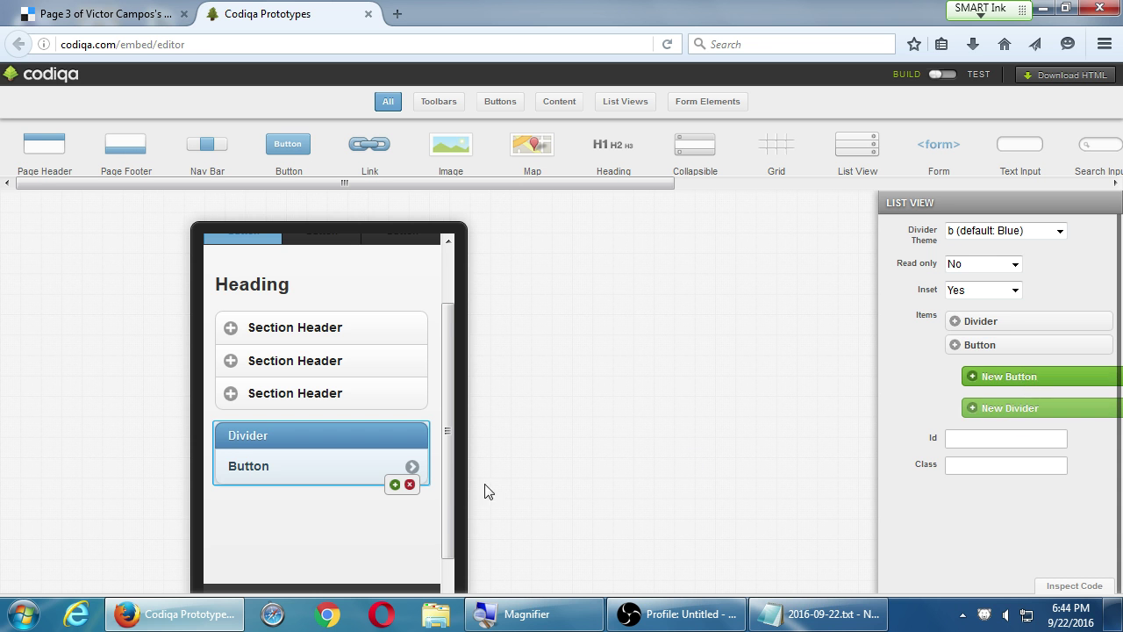
Add a second button to the list view, followed by a second divider.
left_click(395, 485)
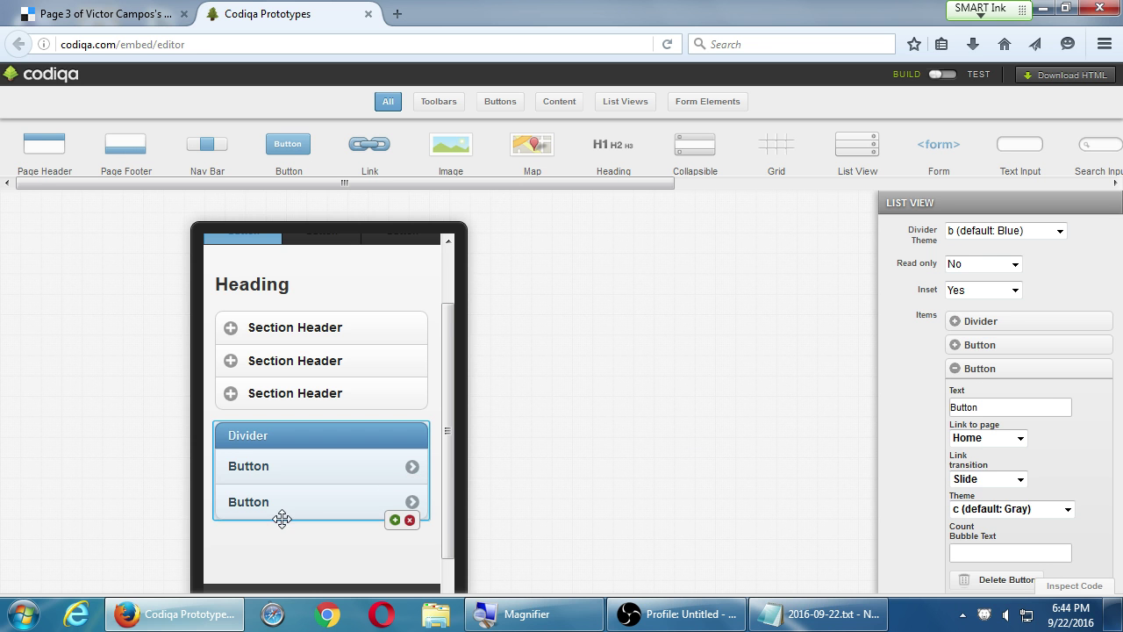
left_click(961, 369)
left_click(1005, 432)
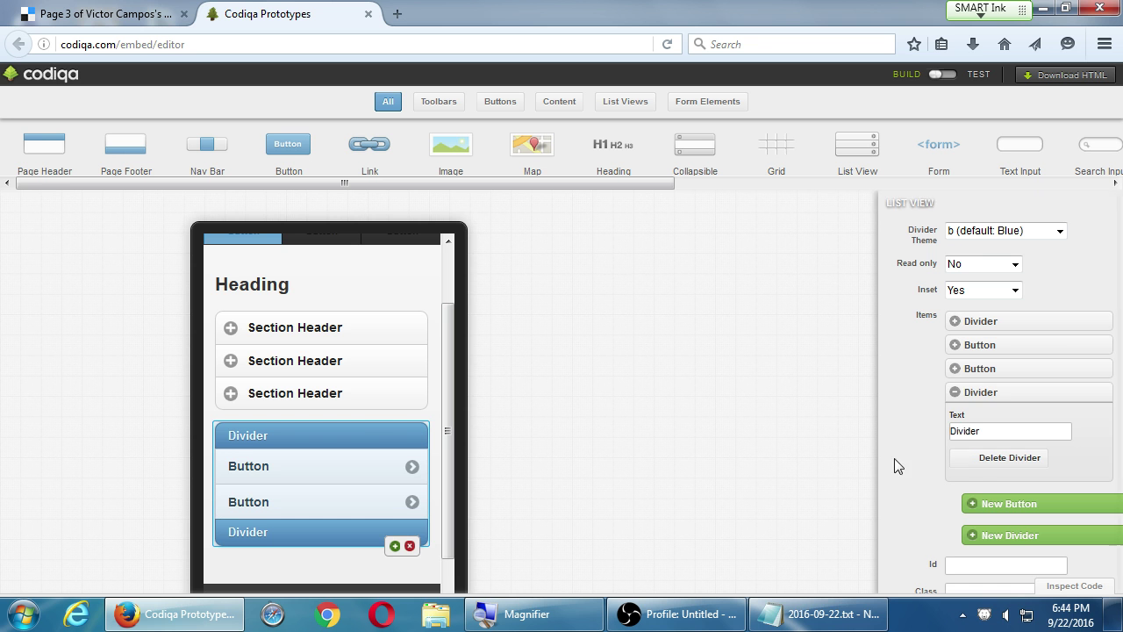
left_click(963, 393)
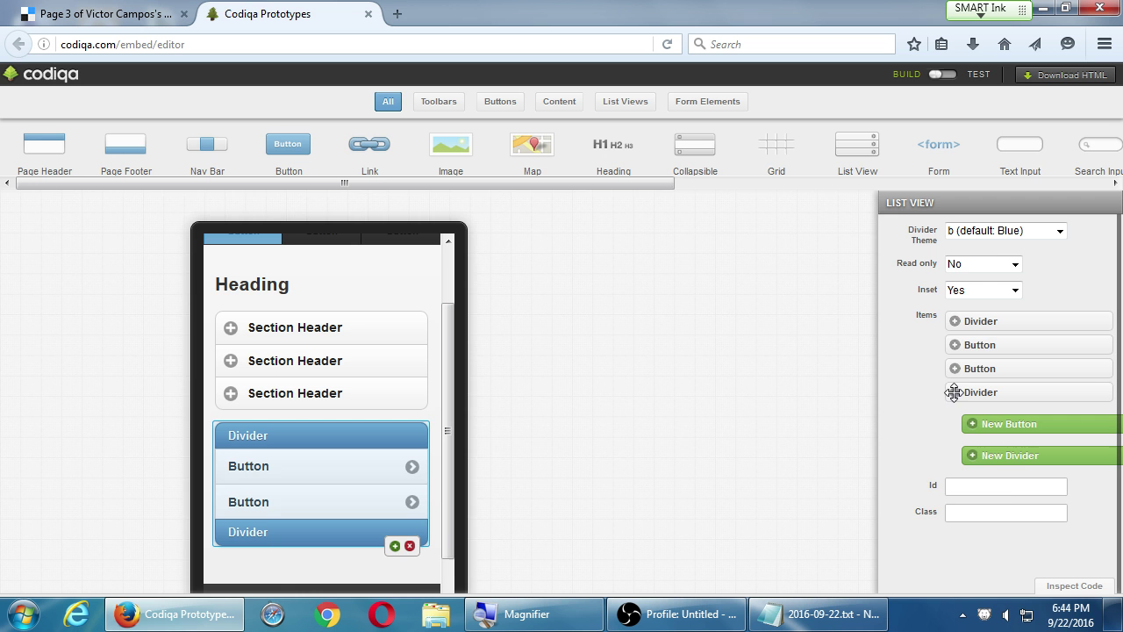
Add a third button below the list view's second divider and set its count bubble text to 3.
left_click(987, 424)
scroll(971, 493, "down", 2)
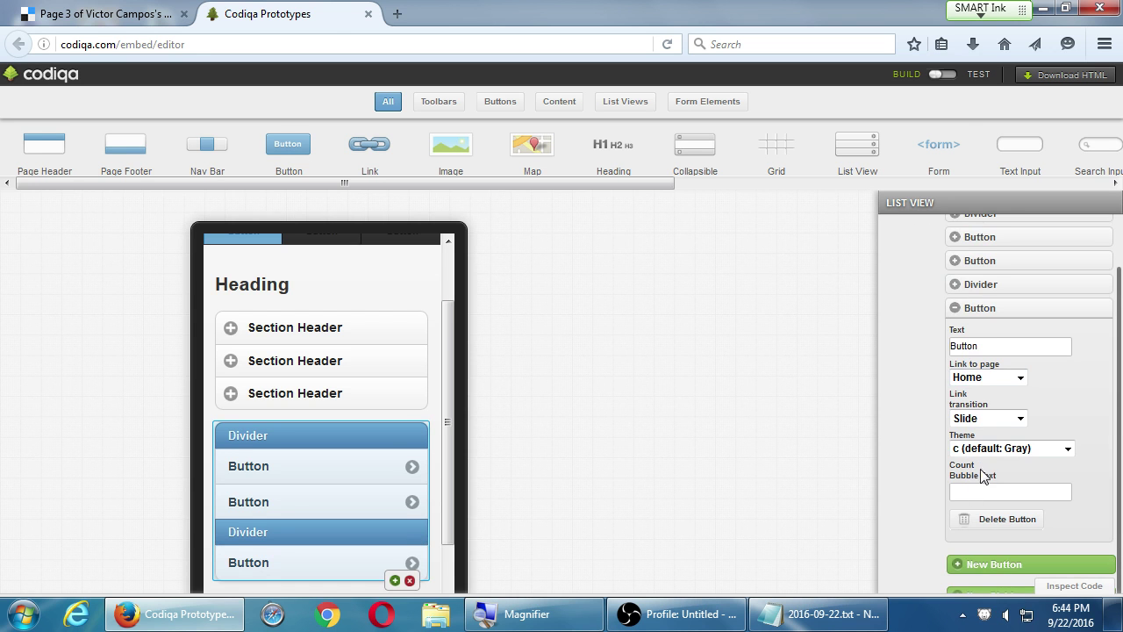
left_click(1002, 489)
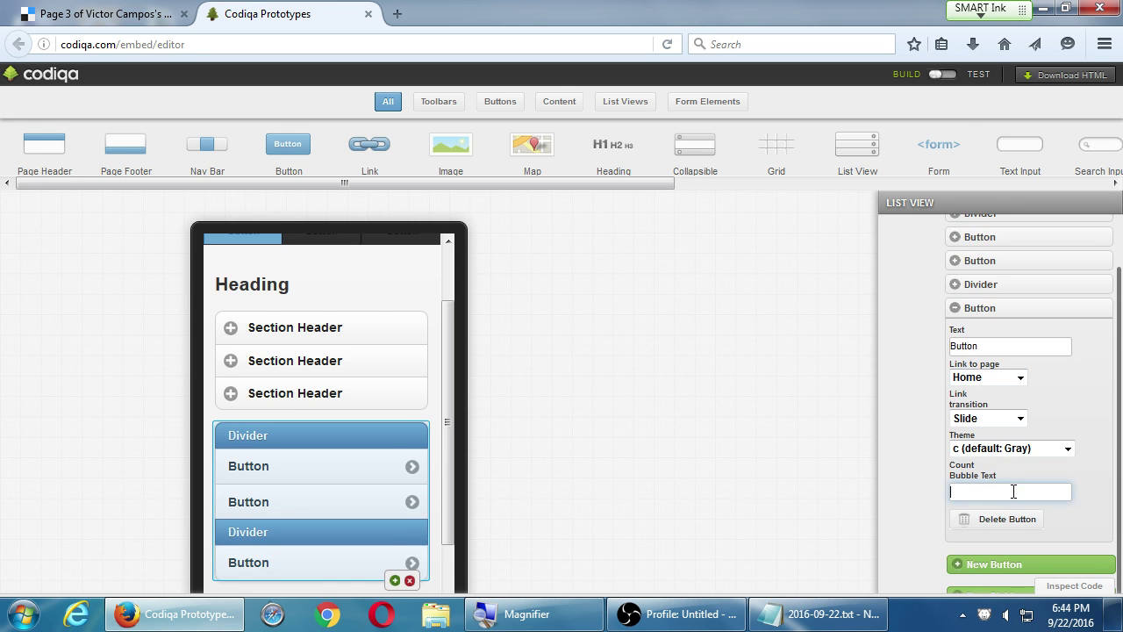
type("3")
key("Tab")
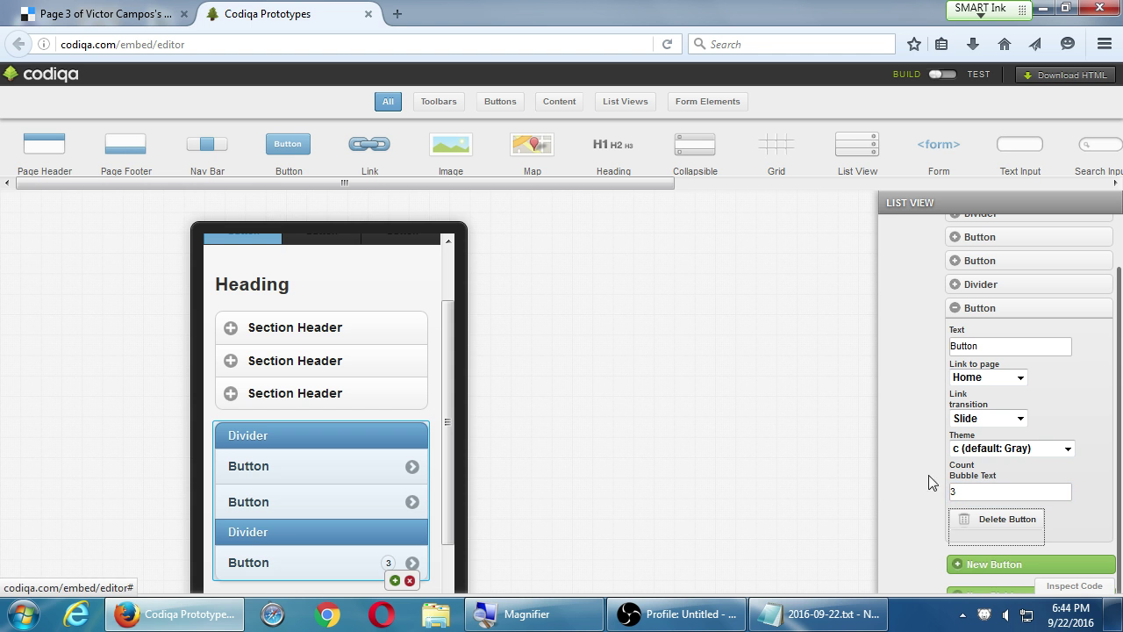
left_click(927, 485)
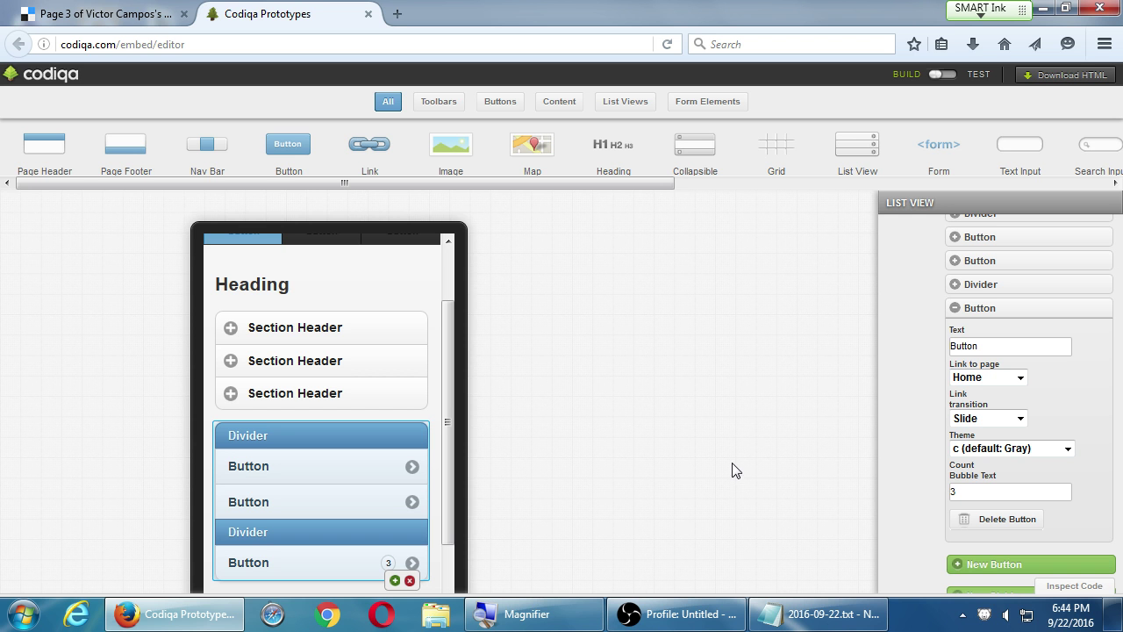
left_click(965, 306)
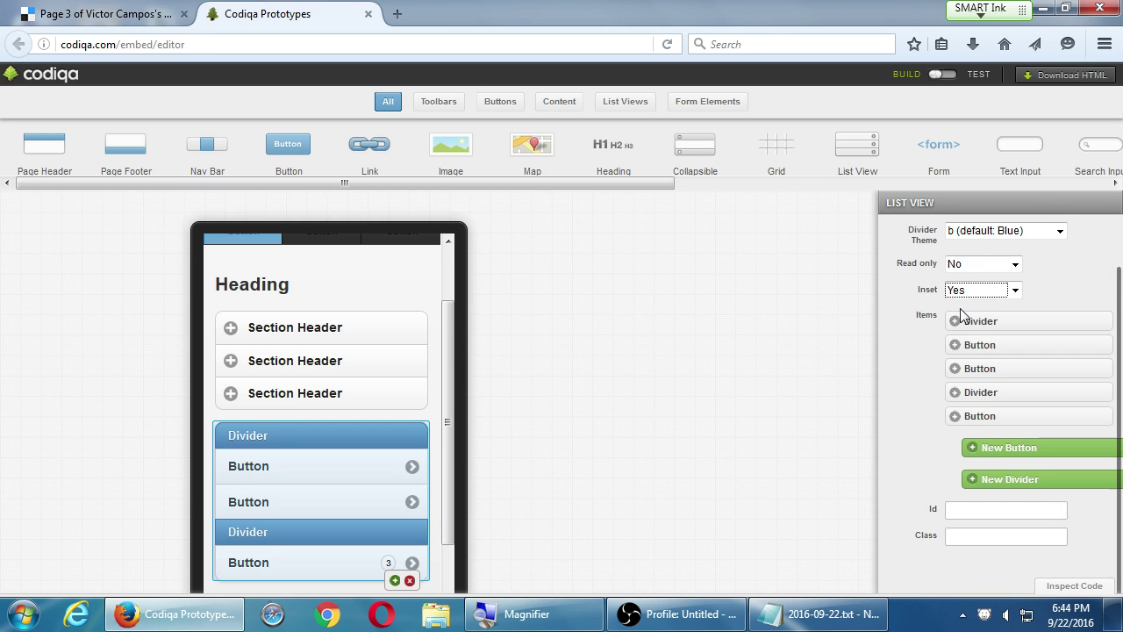
Add a two-column Grid between the list view and the footer, and set its rows to 2.
scroll(447, 458, "down", 2)
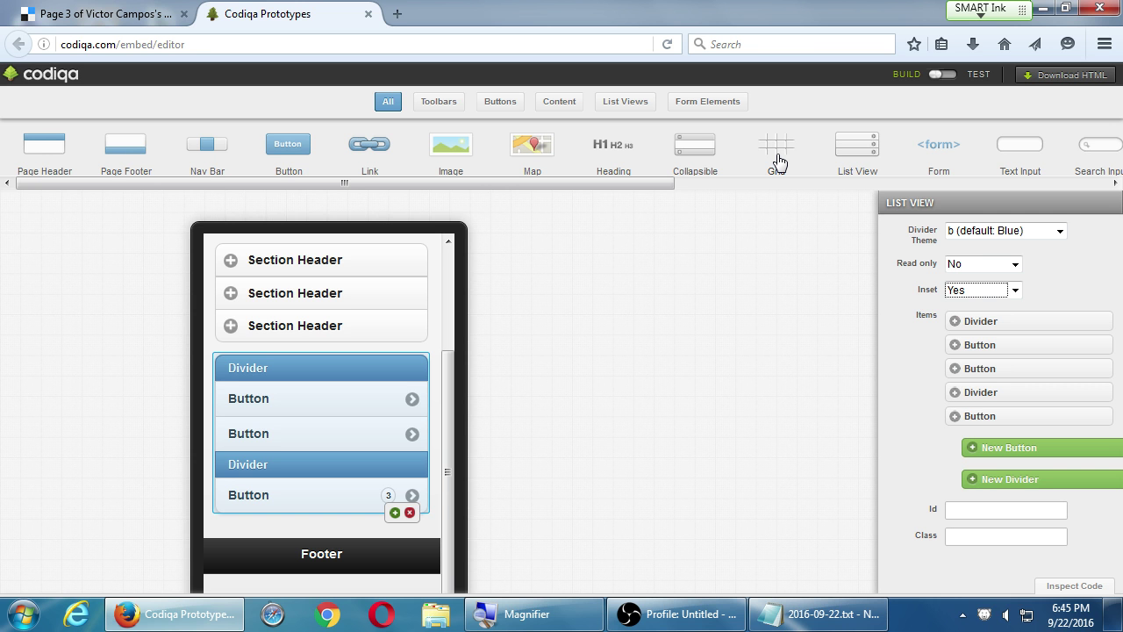
left_click_drag(779, 161, 437, 513)
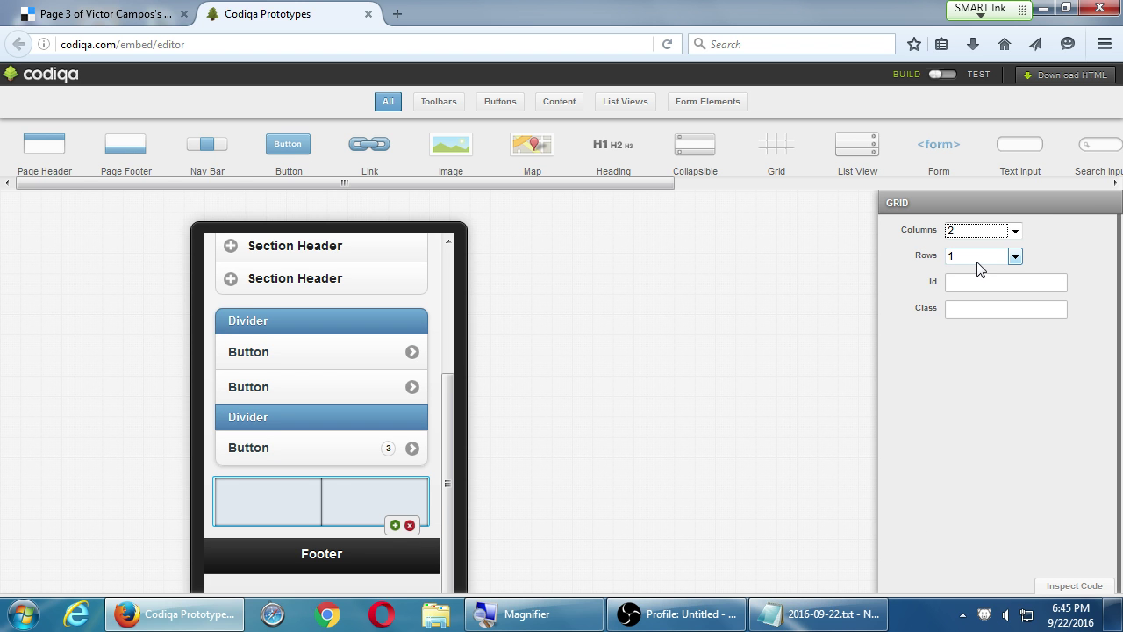
left_click(1001, 258)
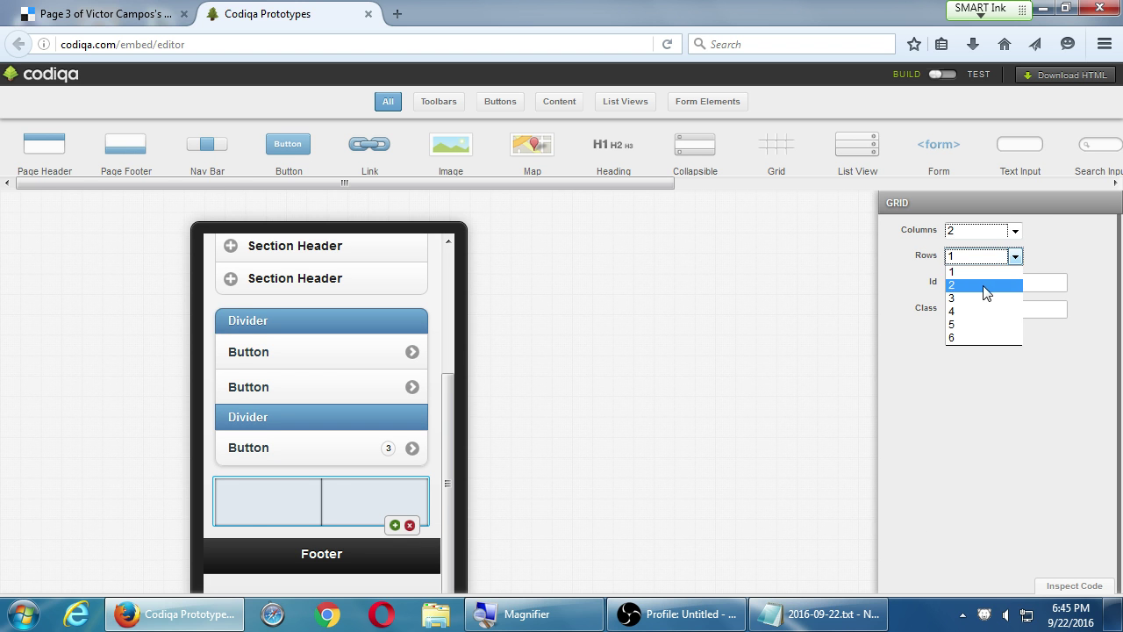
left_click(985, 288)
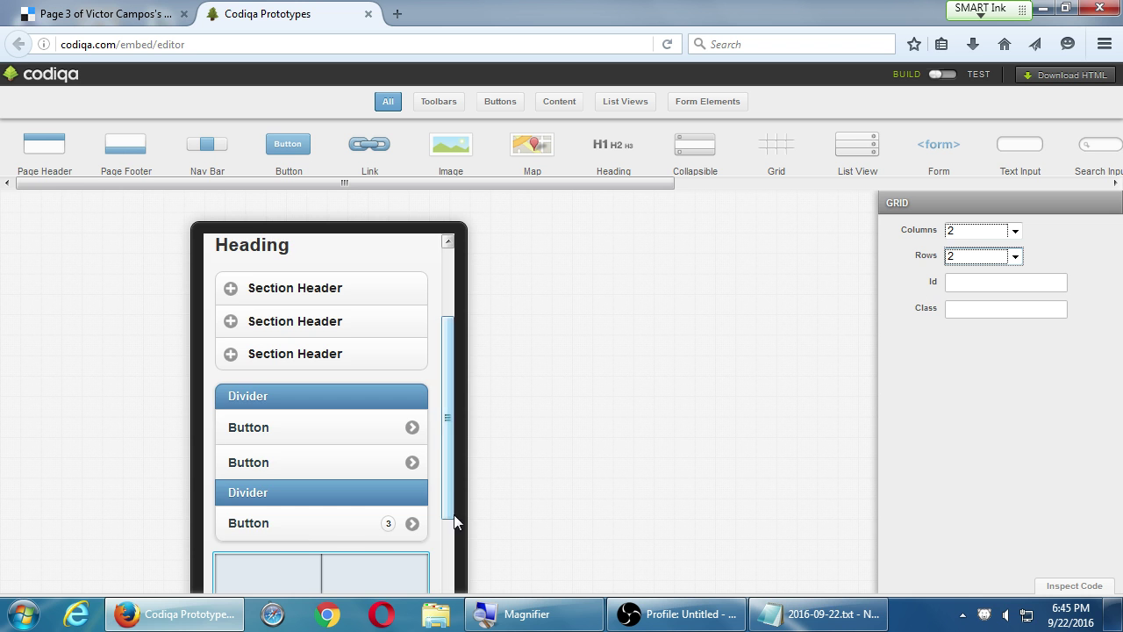
scroll(451, 527, "down", 3)
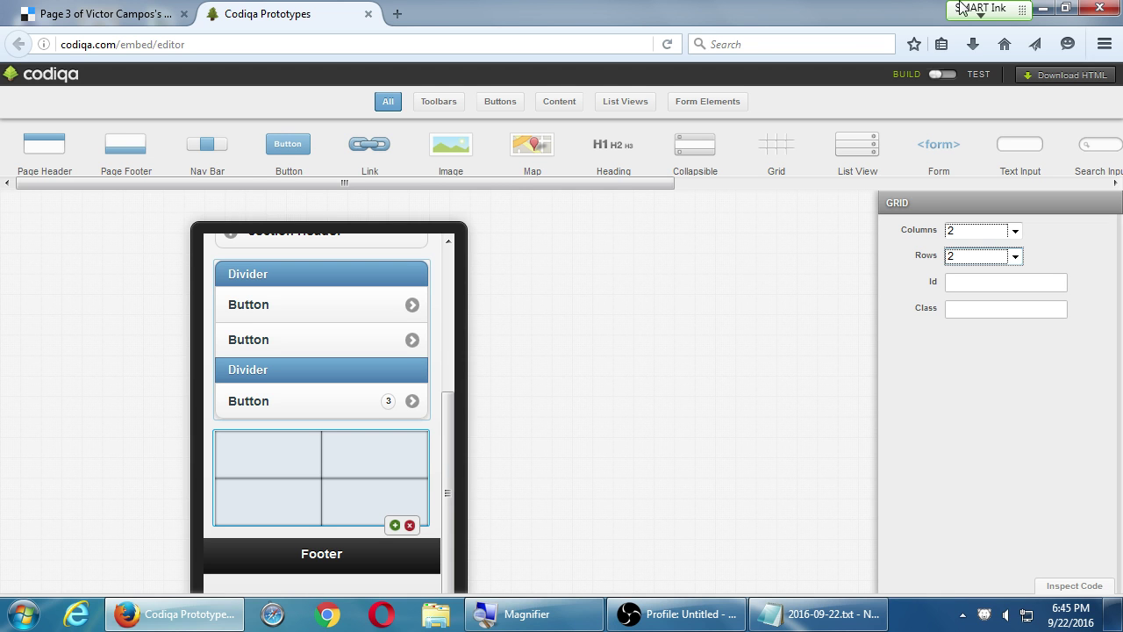
Look over the remaining form elements in the component palette and review the page design from its header.
left_click_drag(630, 184, 1097, 187)
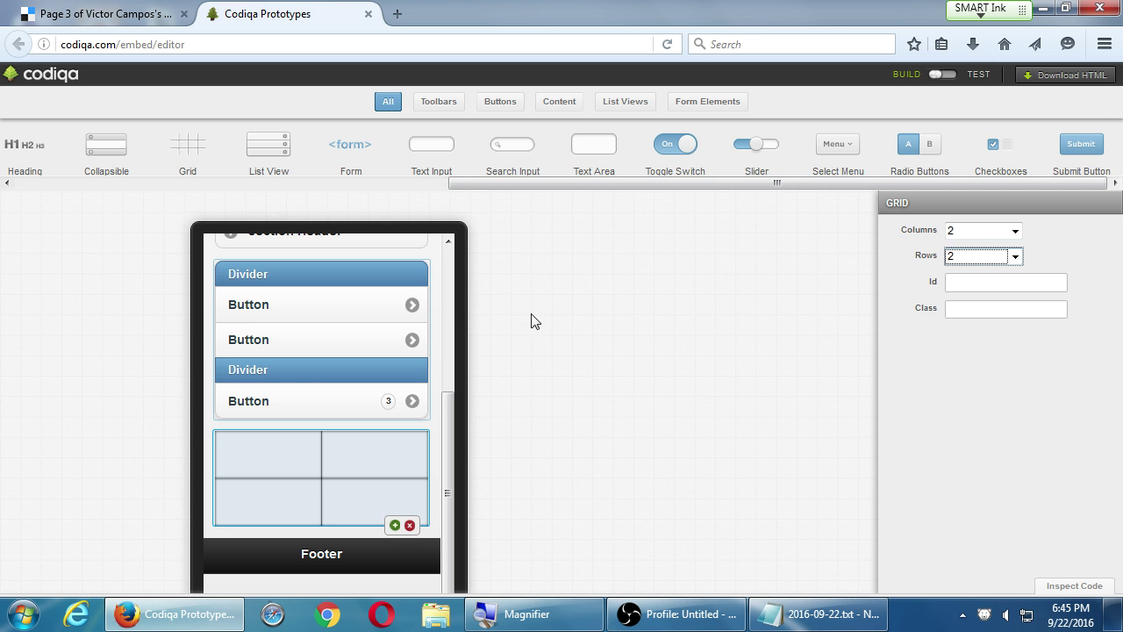
scroll(448, 309, "up", 4)
scroll(449, 309, "up", 1)
left_click_drag(449, 308, 440, 274)
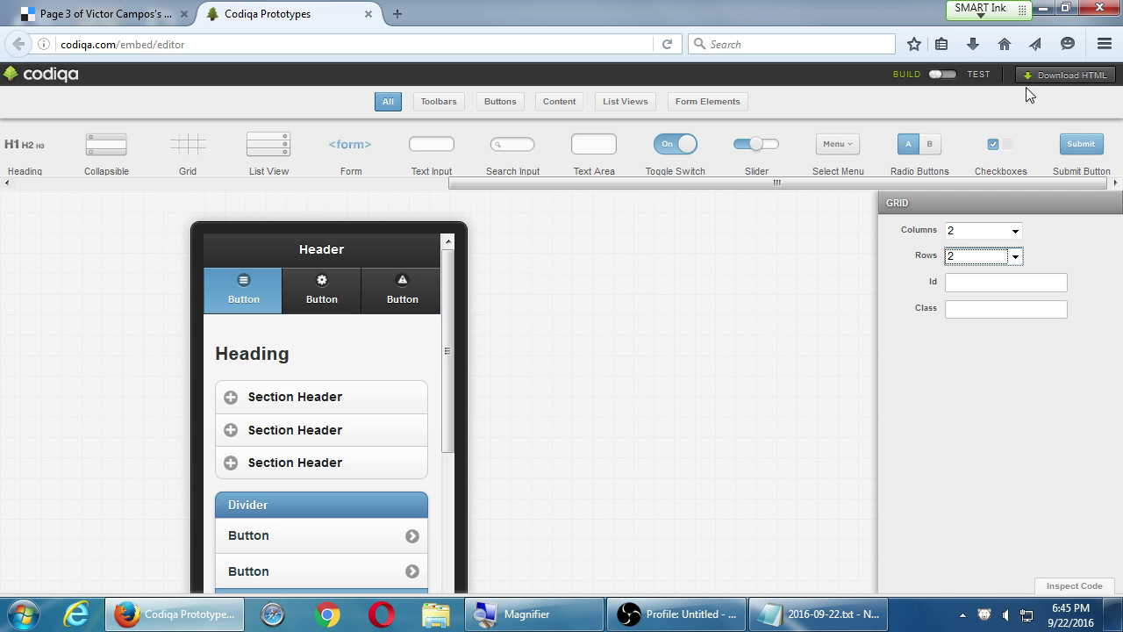
left_click_drag(442, 335, 435, 280)
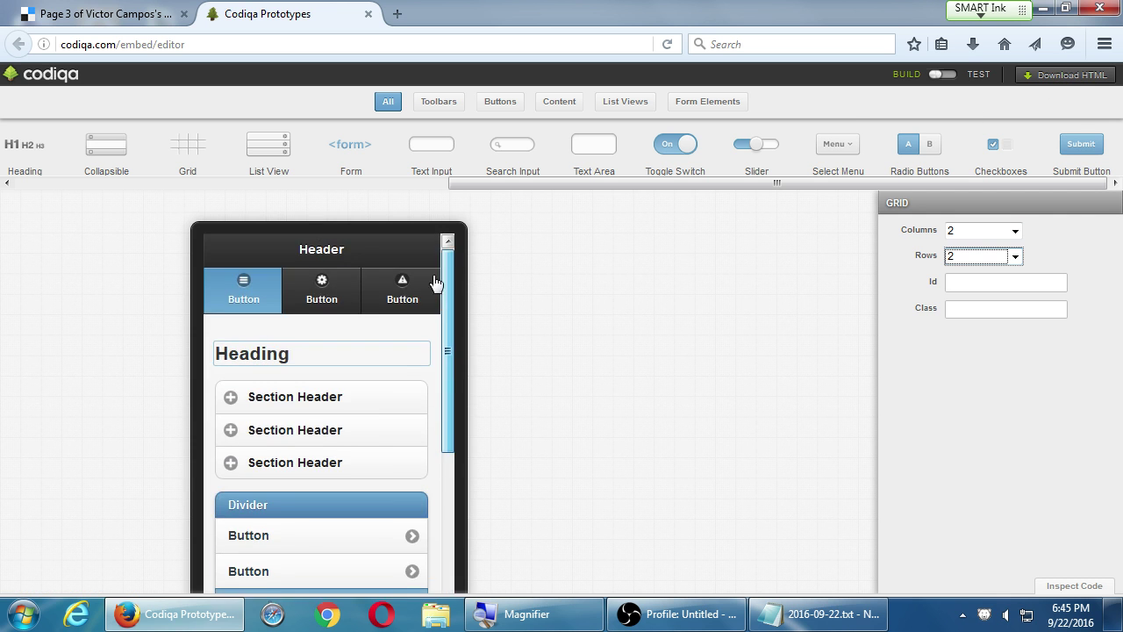
Download the page's HTML, saving the zip file, and open the folder that contains it.
left_click(1054, 83)
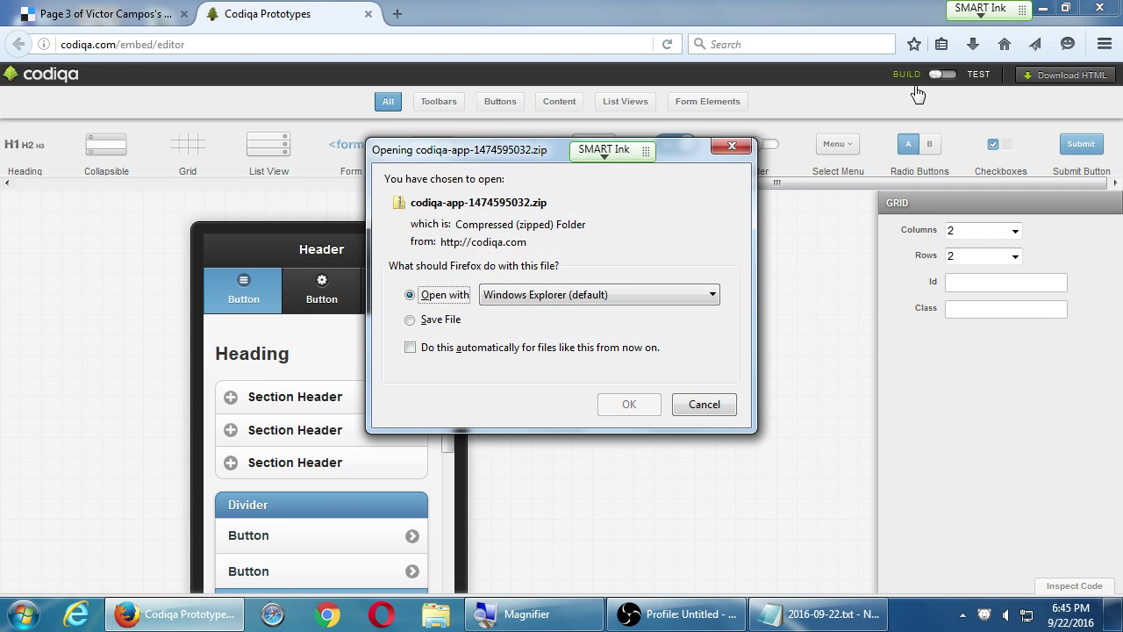
left_click(439, 323)
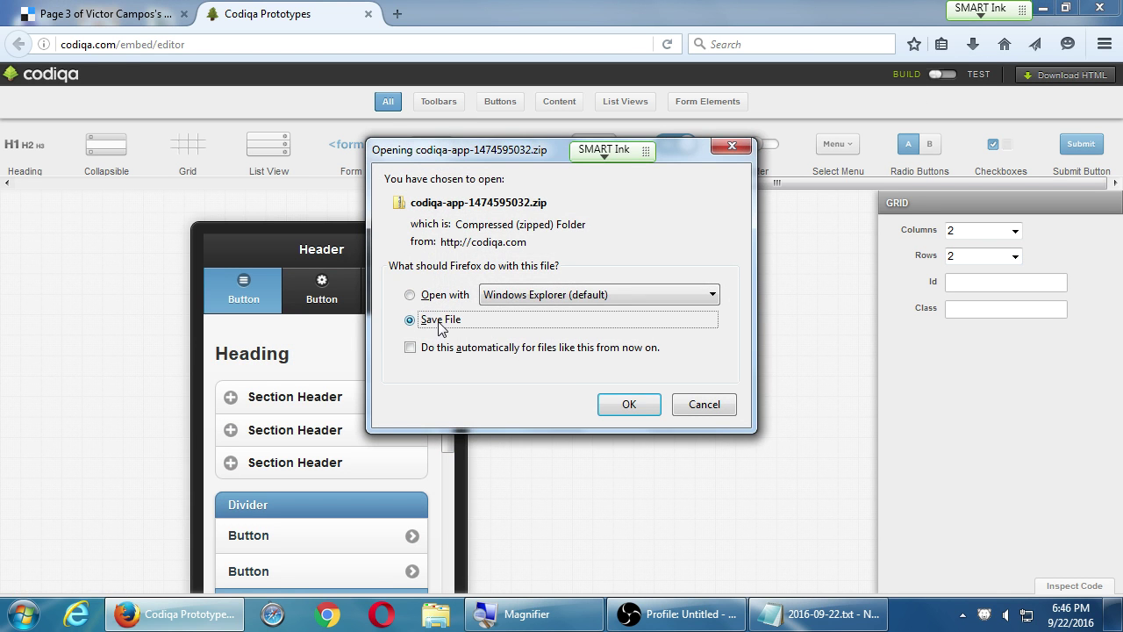
left_click(625, 409)
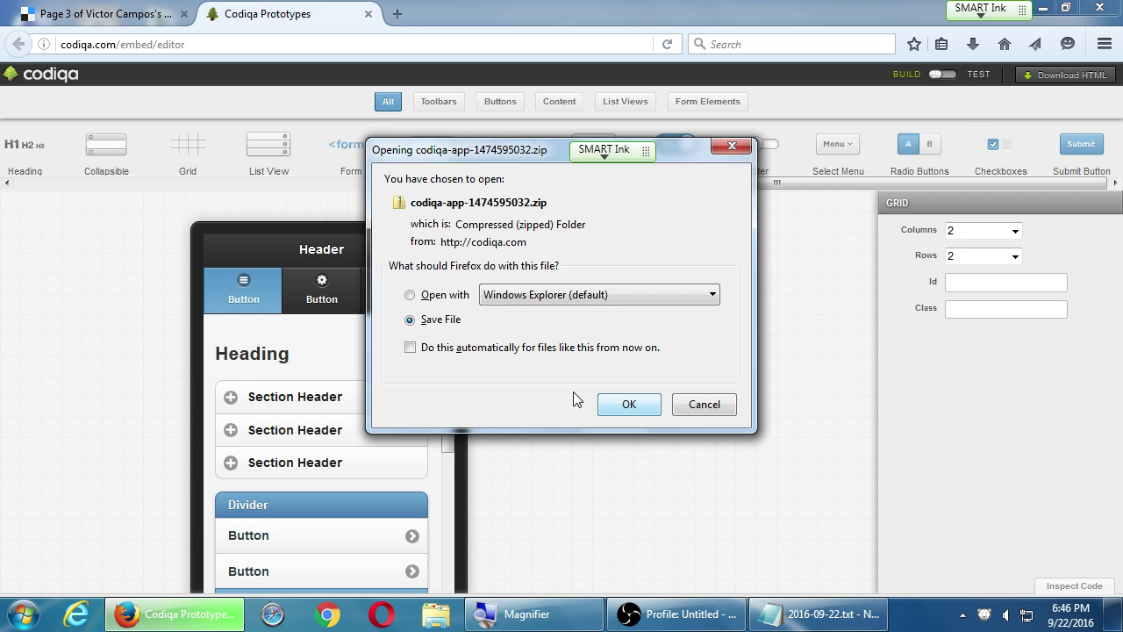
left_click(973, 43)
left_click(960, 107)
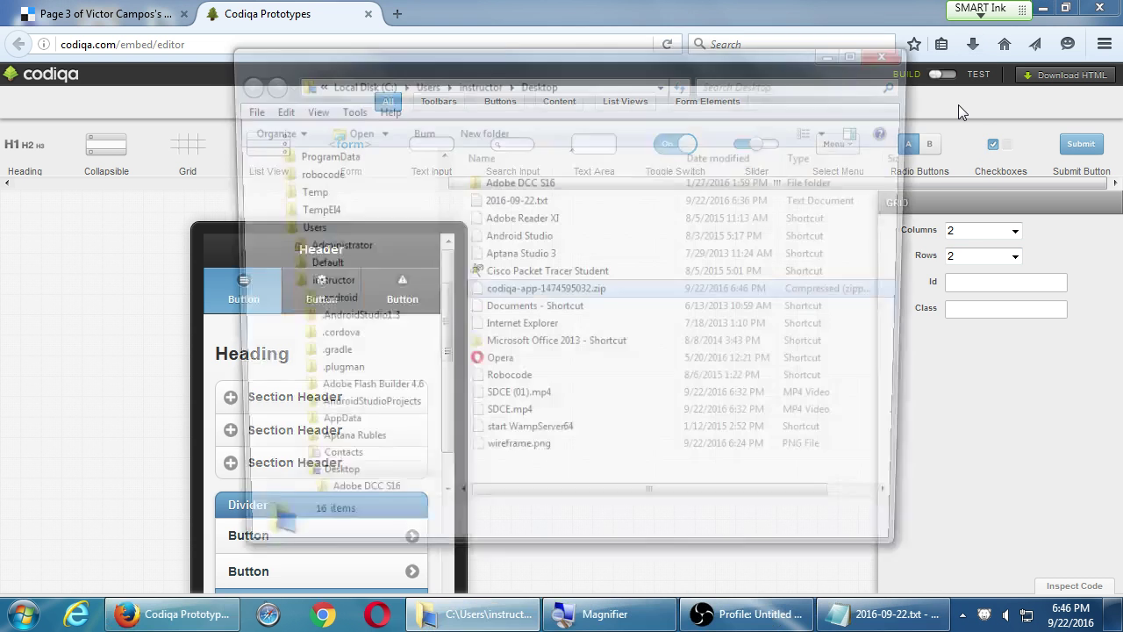
Try to move codiqa-app-1474595032.zip to the Desktop favorite in the folder window.
scroll(443, 309, "up", 10)
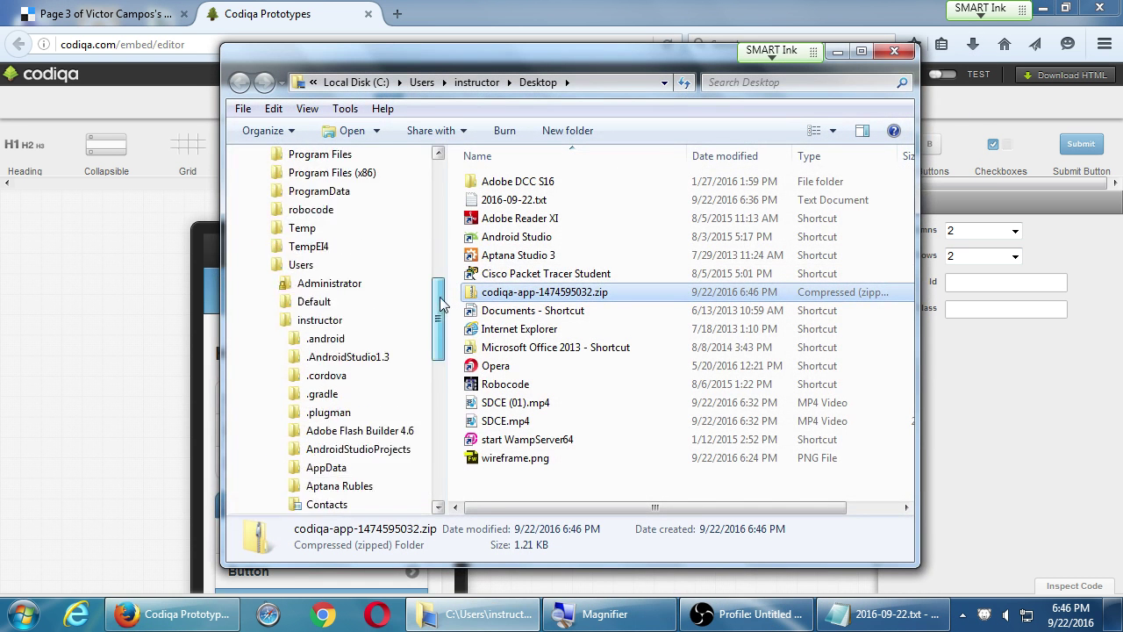
left_click_drag(474, 292, 299, 185)
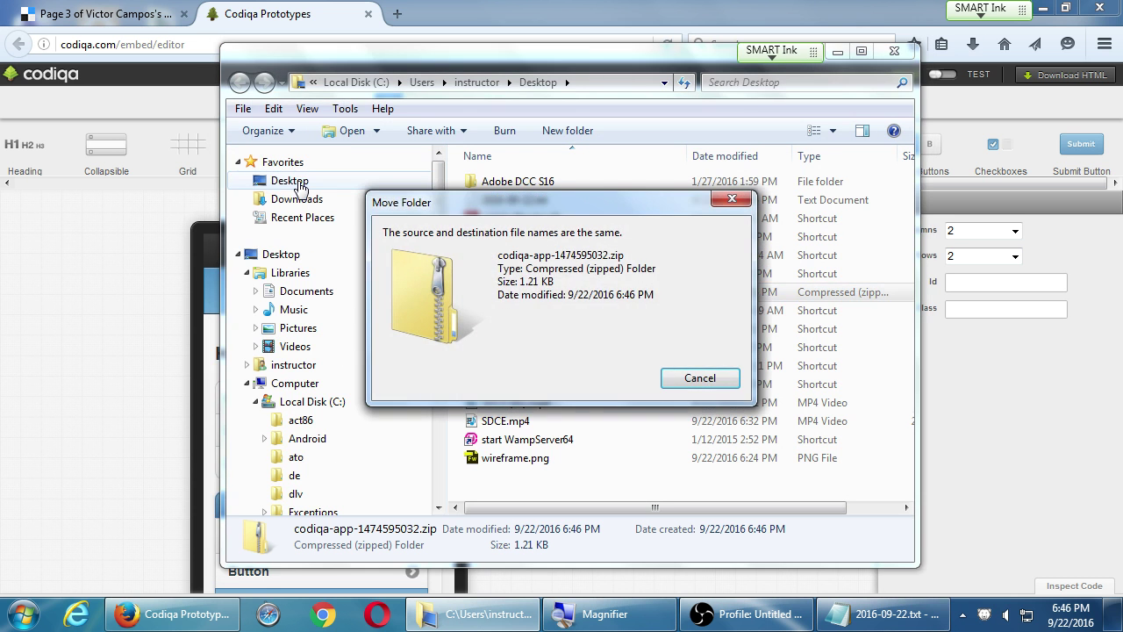
left_click(701, 378)
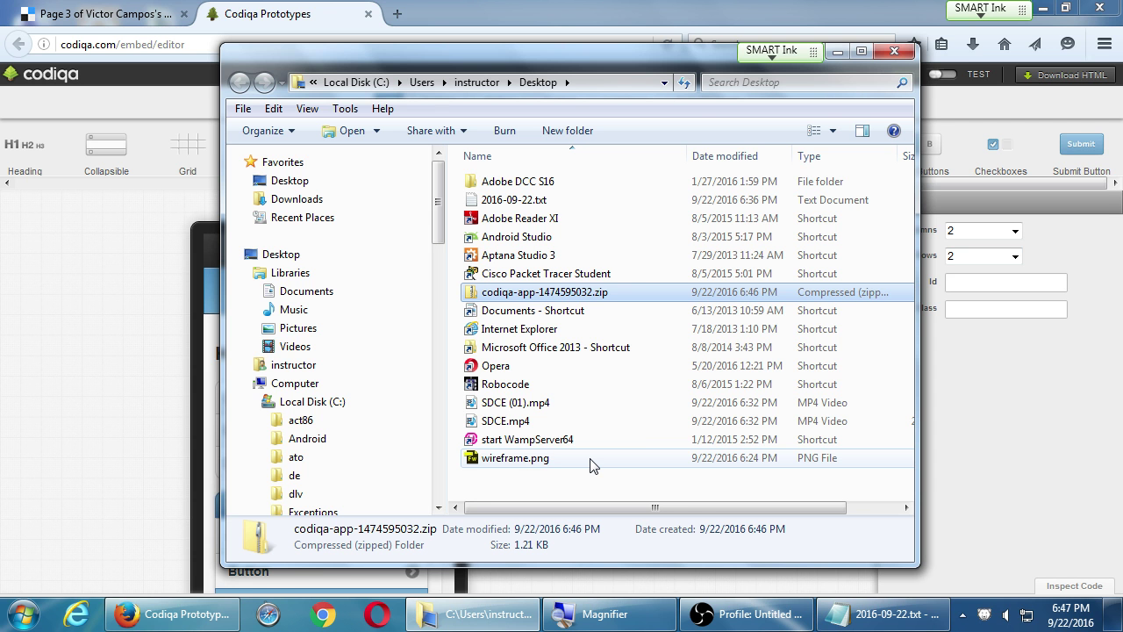
Return to the Codiqa editor and review the lower part of the page design down to the footer.
left_click(47, 352)
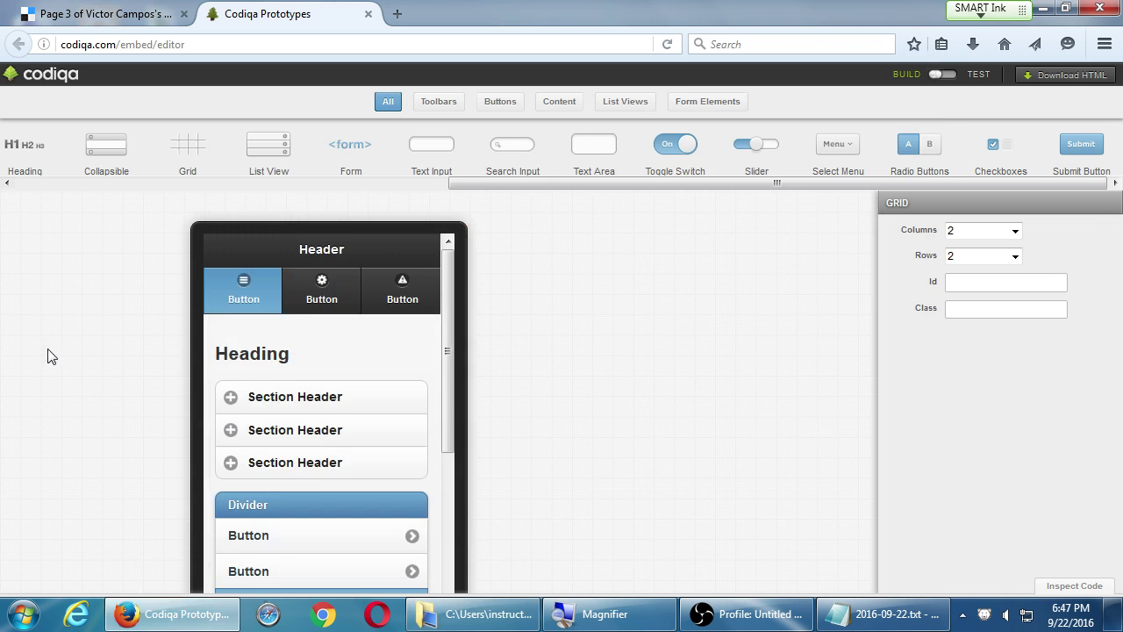
left_click_drag(451, 376, 447, 537)
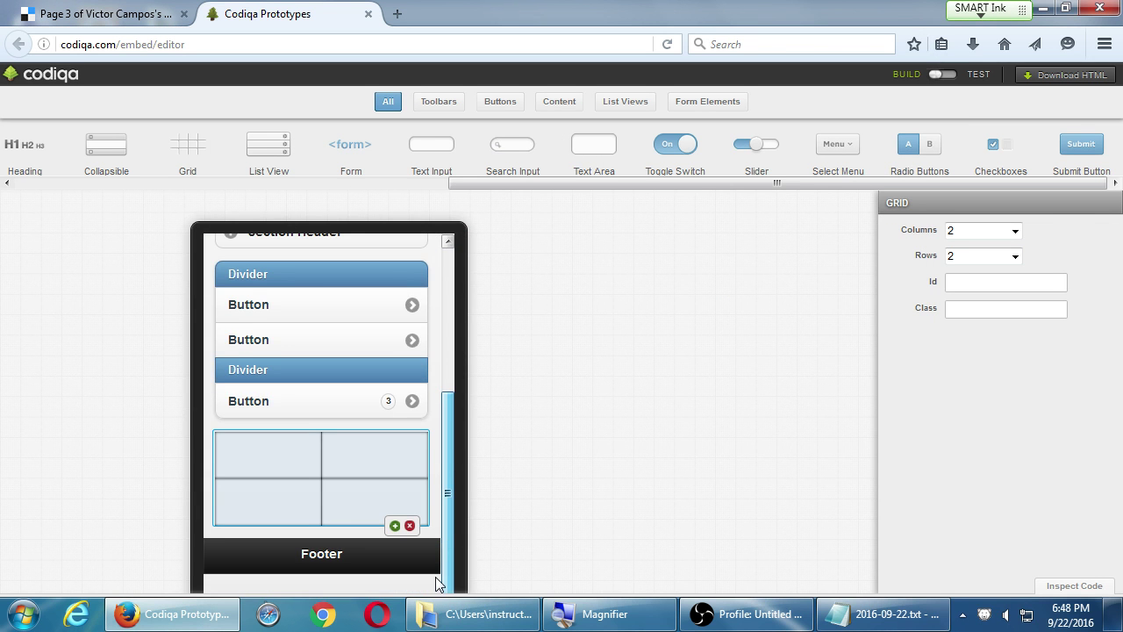
mouse_move(443, 580)
left_mouse_down()
mouse_move(454, 355)
mouse_move(451, 597)
left_mouse_up()
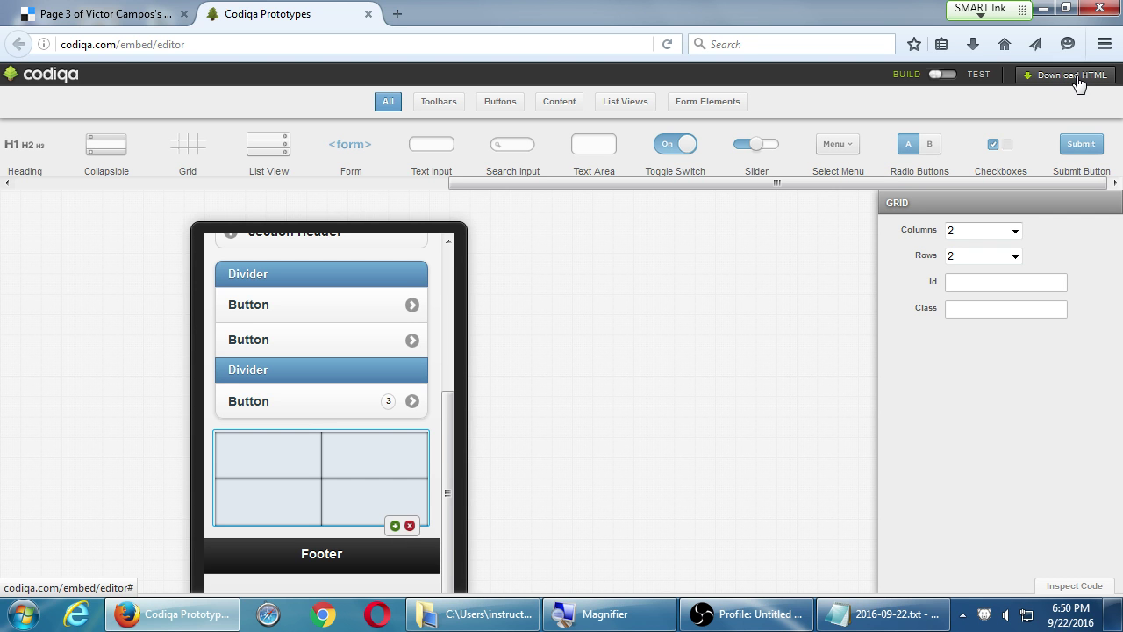
Switch to the bookmarks page and load its address with the domain changed to delicious.com.
left_click(117, 16)
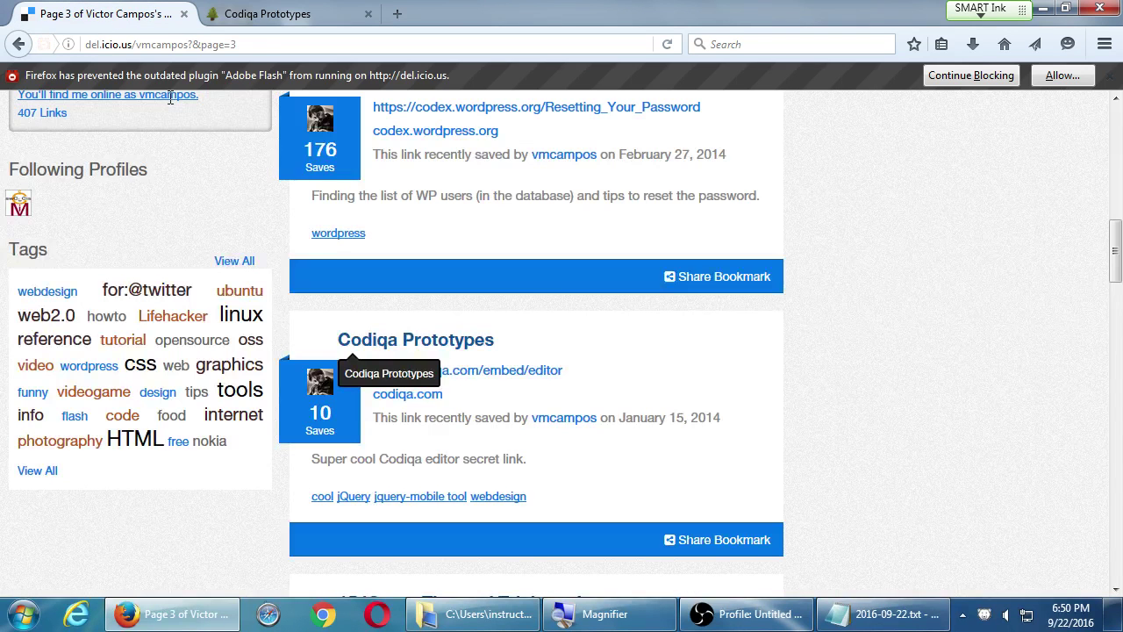
key("super+plus")
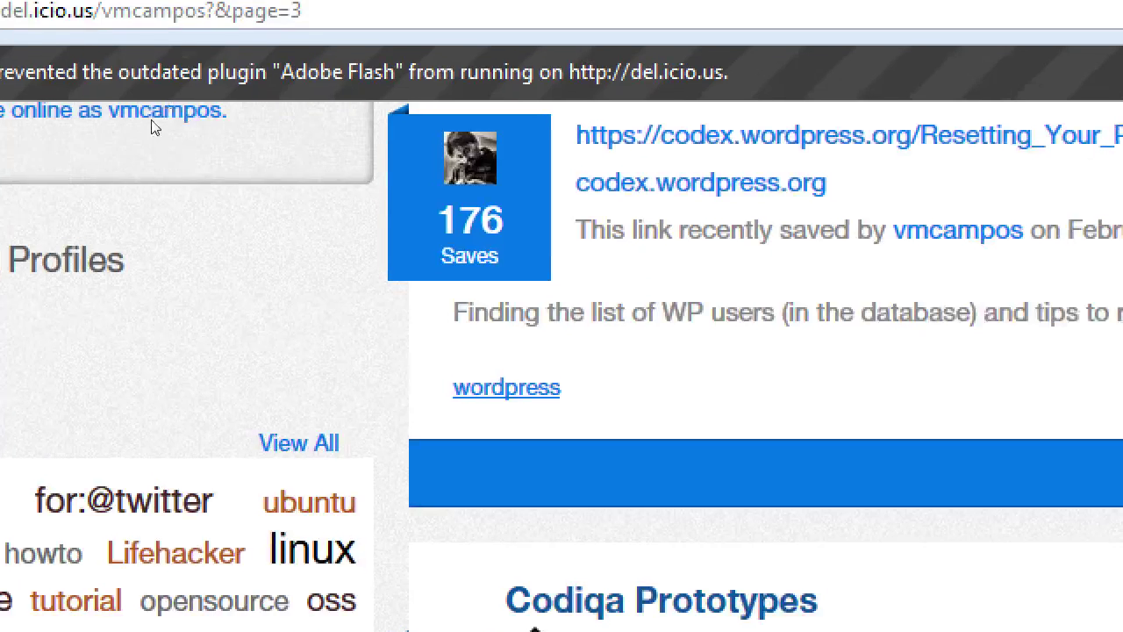
scroll(159, 100, "up", 3)
double_click(215, 89)
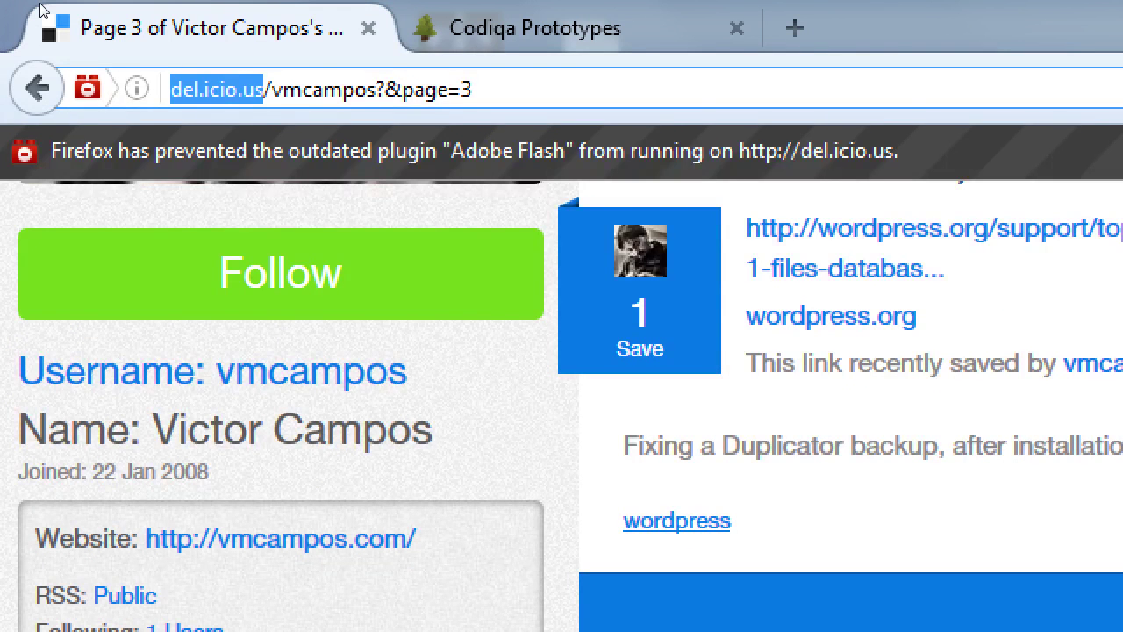
type("delicious.co")
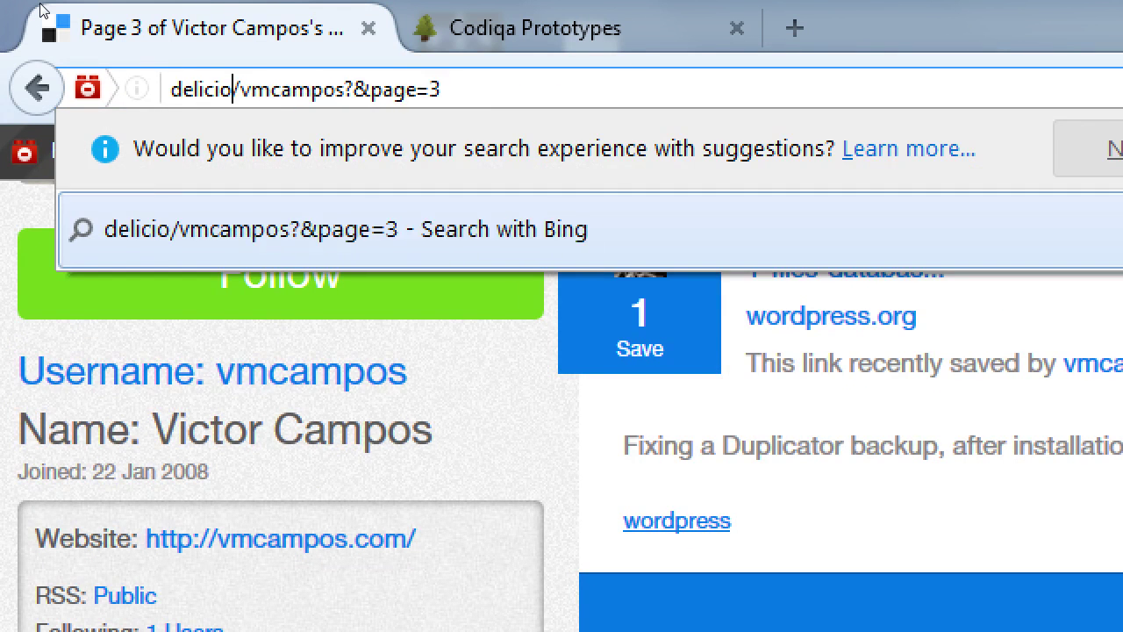
type("m/")
key("Delete")
key("Return")
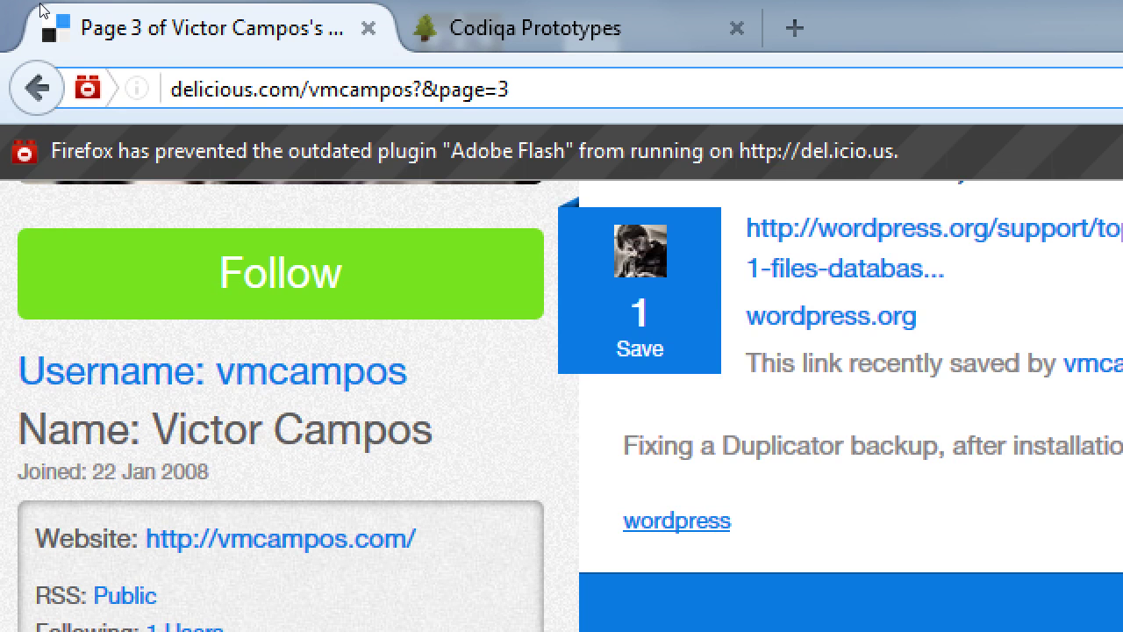
key("Right")
key("Right")
key("Right")
key("Right")
key("Right")
key("Right")
key("Right")
key("Right")
key("Right")
key("Right")
key("Right")
key("Right")
key("Right")
key("Right")
key("Right")
key("Right")
key("super+minus")
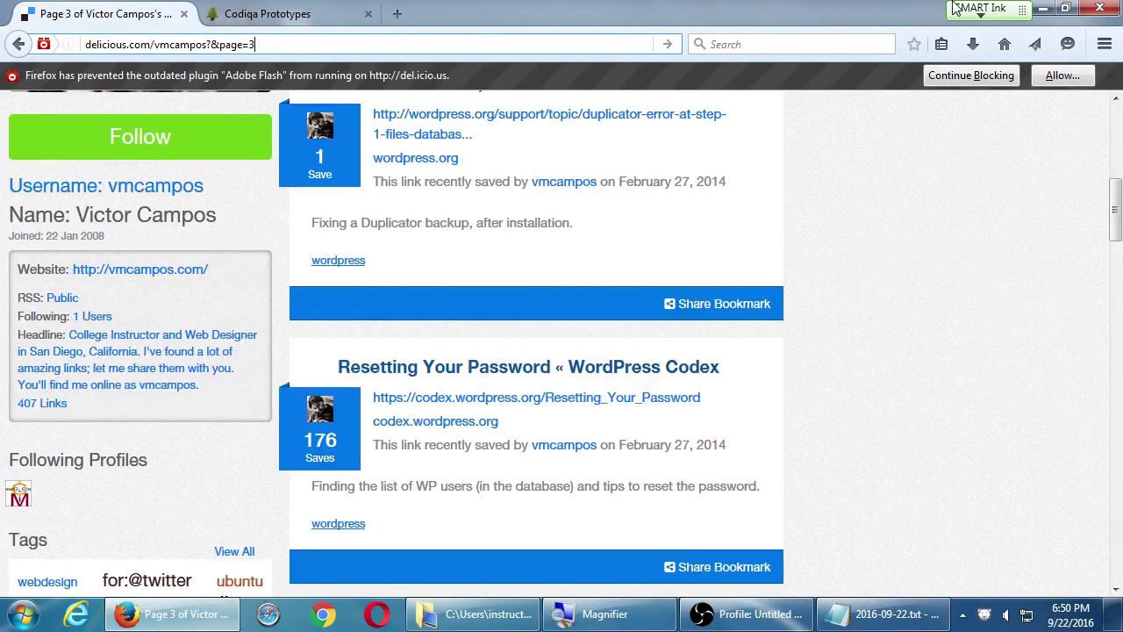
left_click(1100, 8)
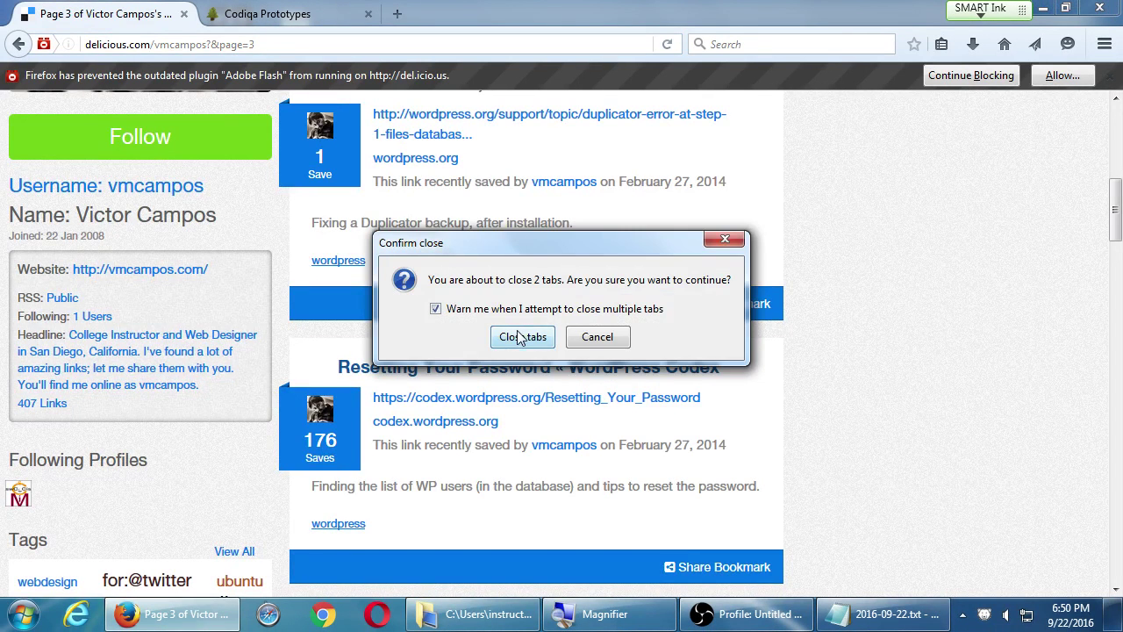
left_click(619, 340)
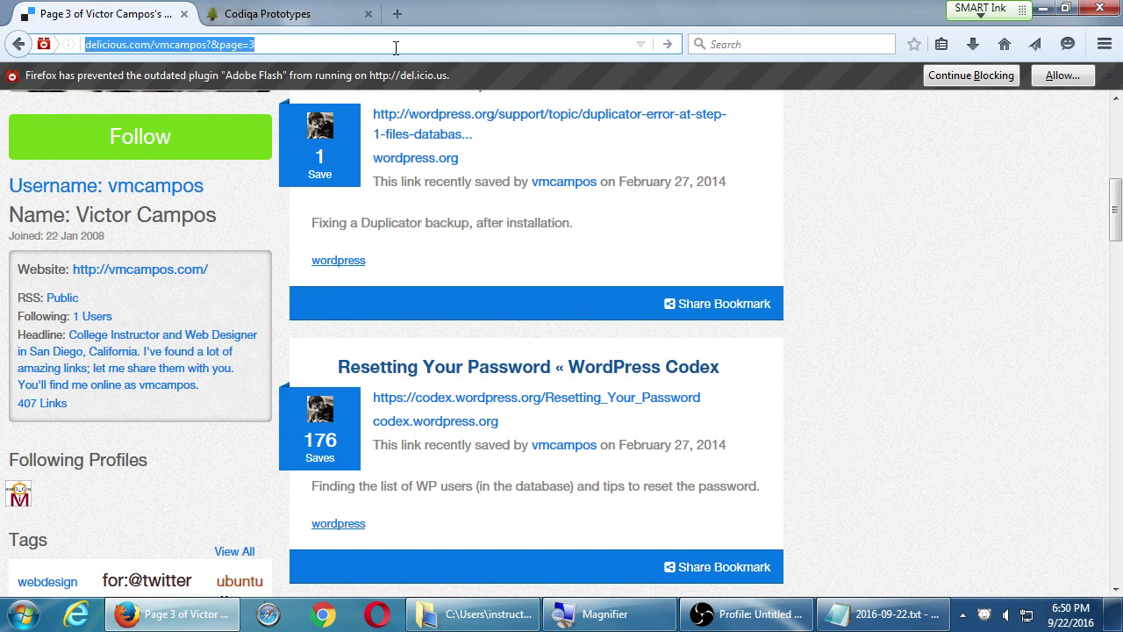
Open the codiqa.com home page in a new browser tab.
left_click(396, 13)
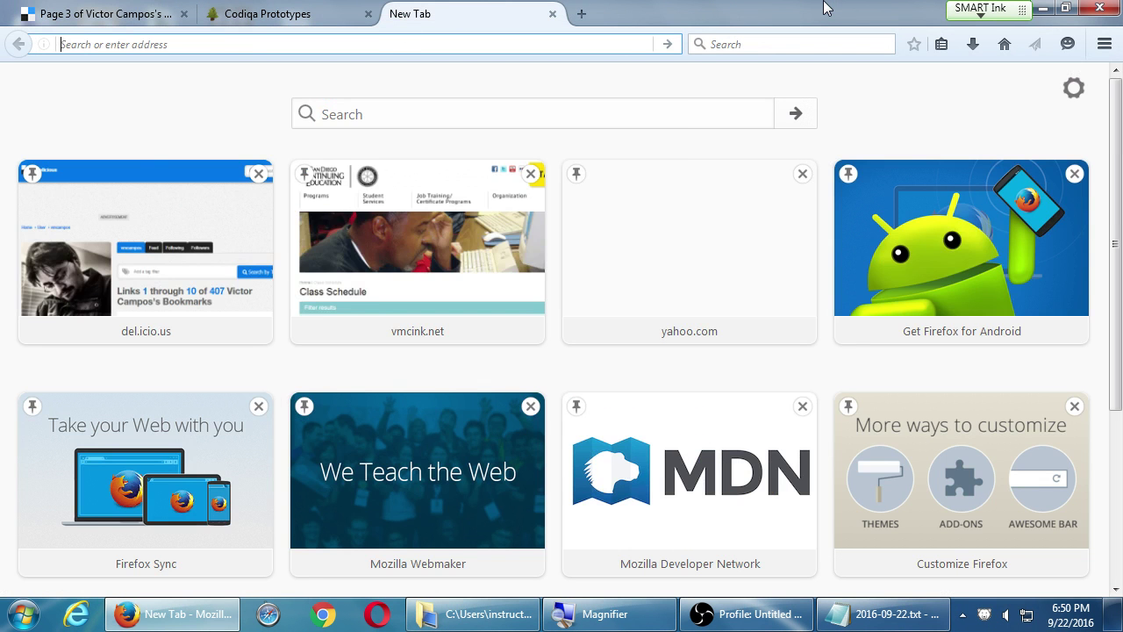
type("codi")
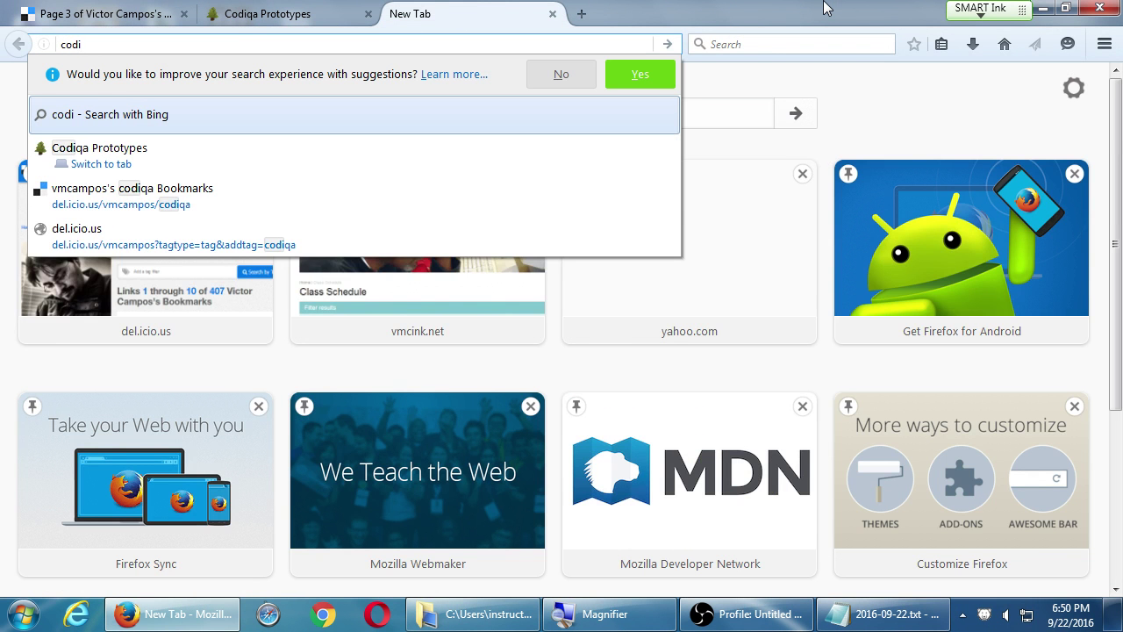
type("qa.com")
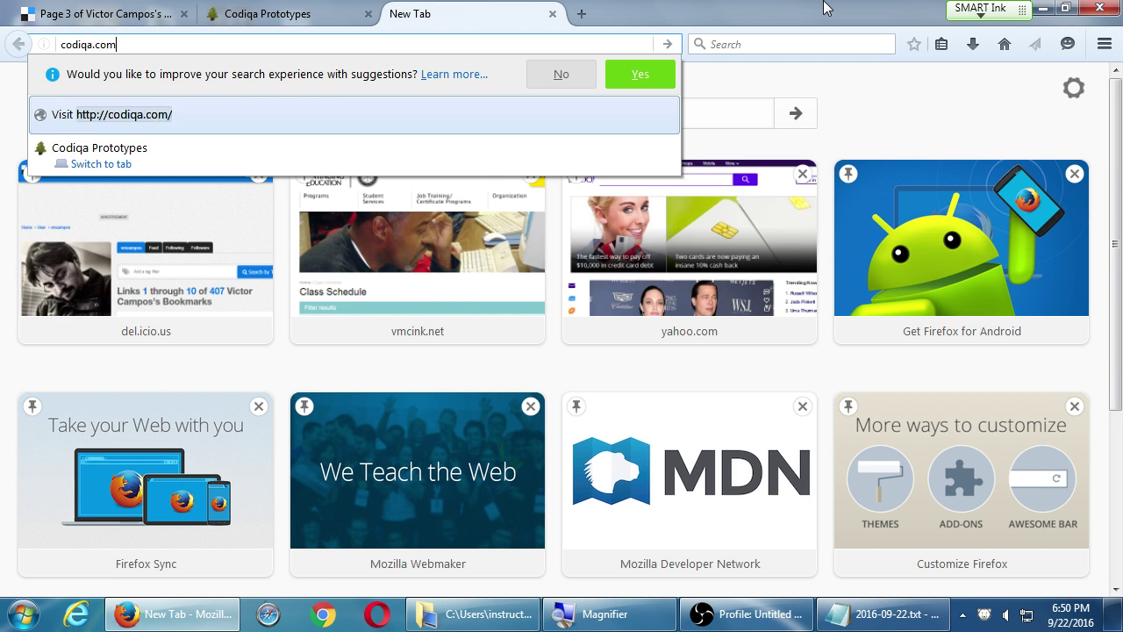
key("Return")
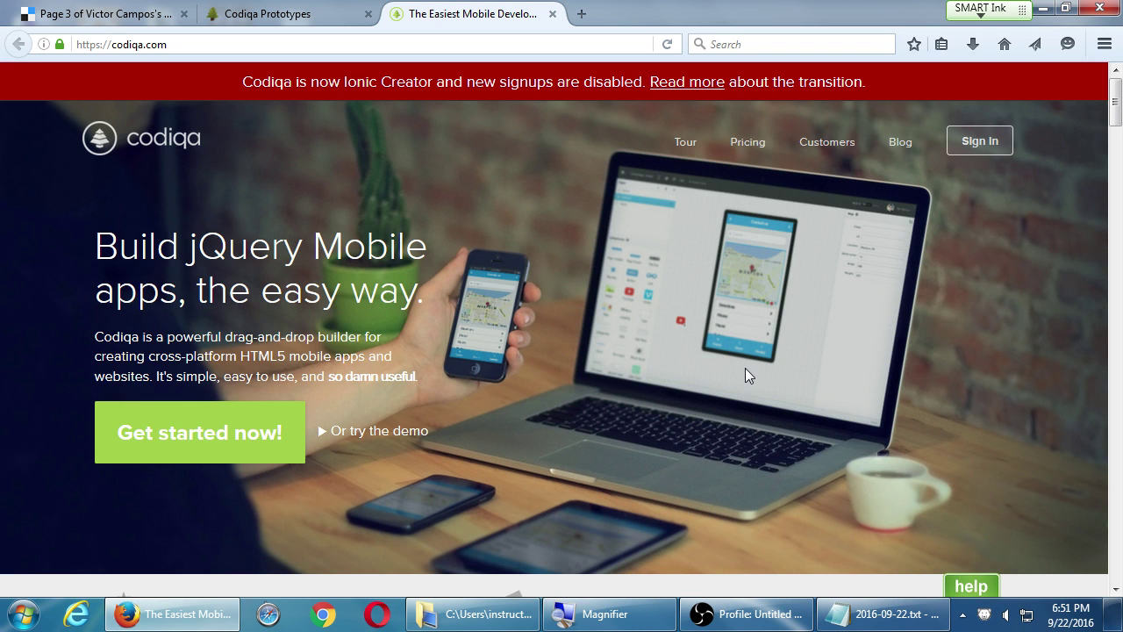
Close the browser with all its tabs and minimize the 2016-09-22.txt notes.
left_click(1103, 8)
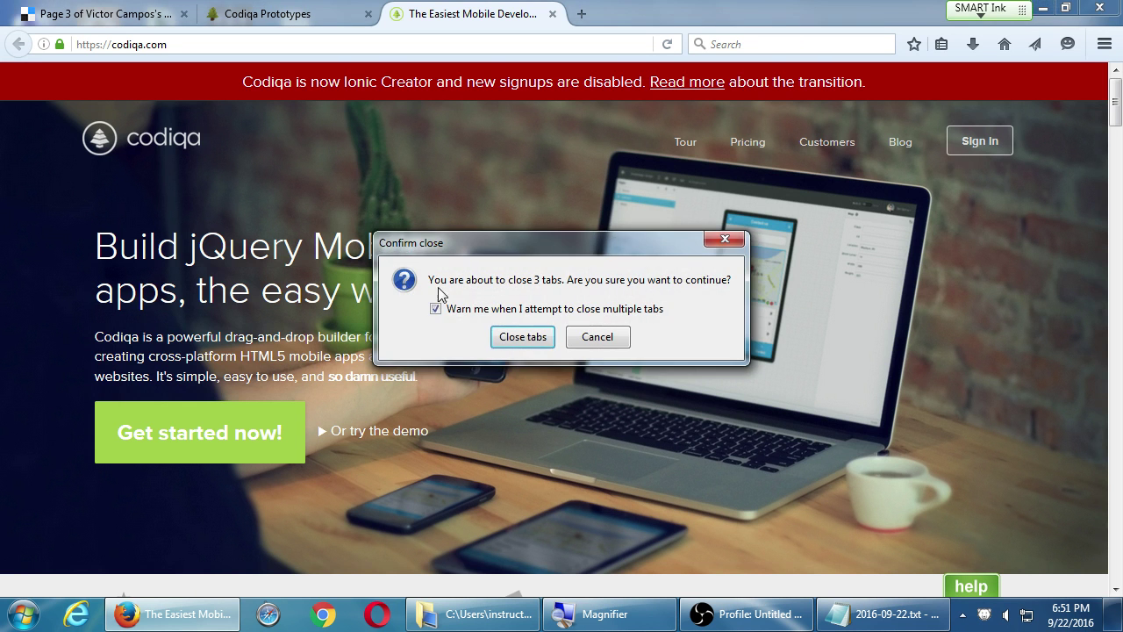
left_click(518, 338)
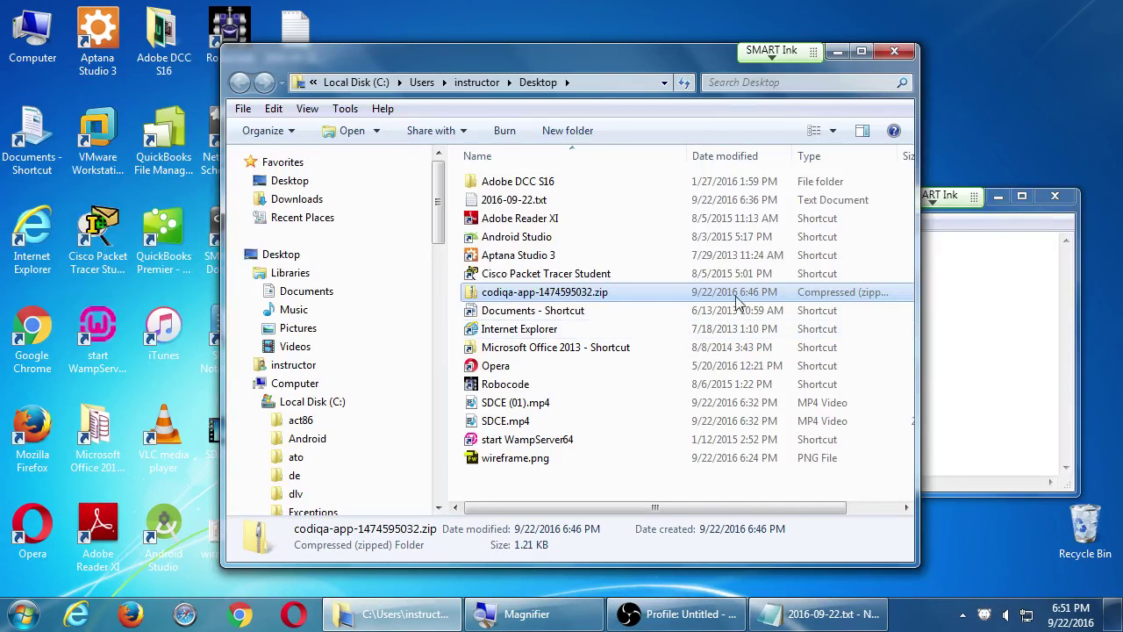
left_click(1018, 230)
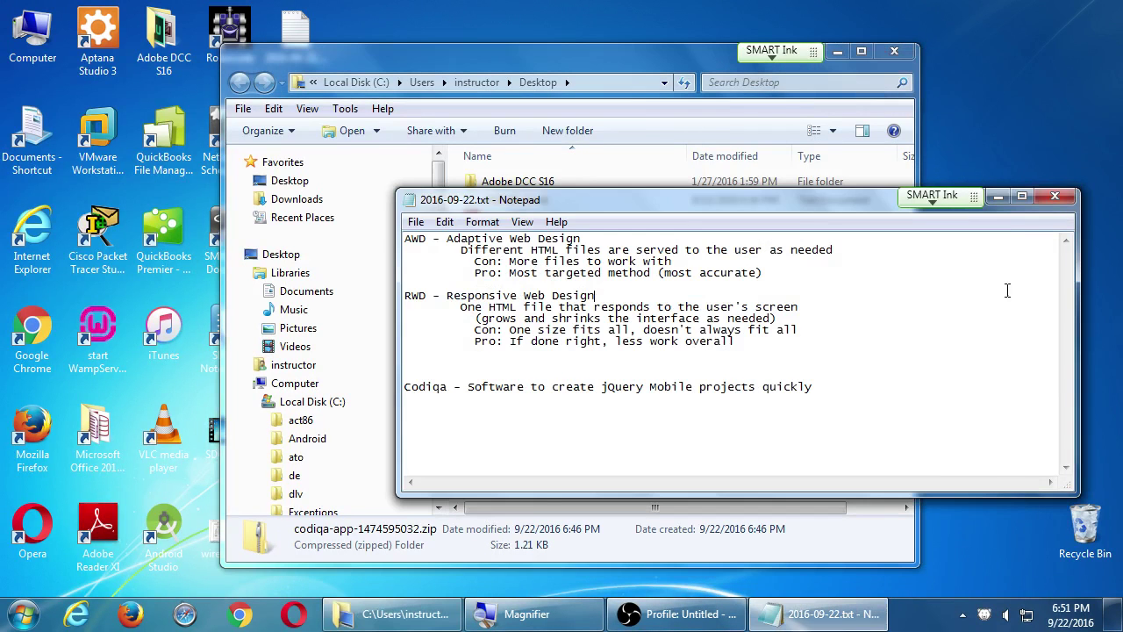
left_click(998, 196)
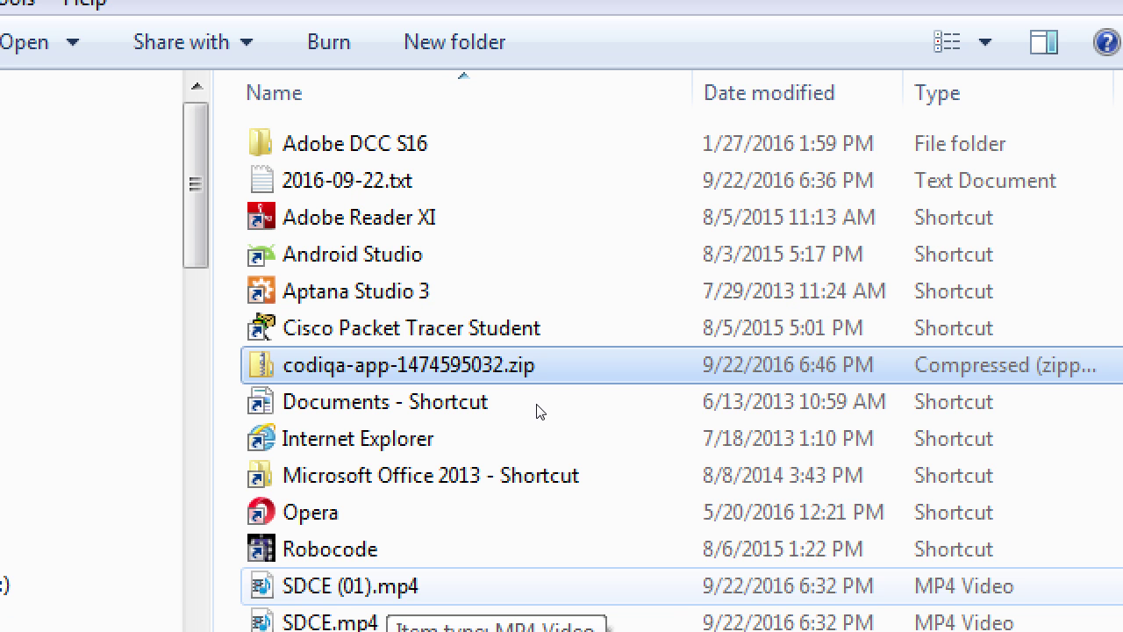
Look inside codiqa-app-1474595032.zip without extracting it, and return to the Desktop folder.
key("super+minus")
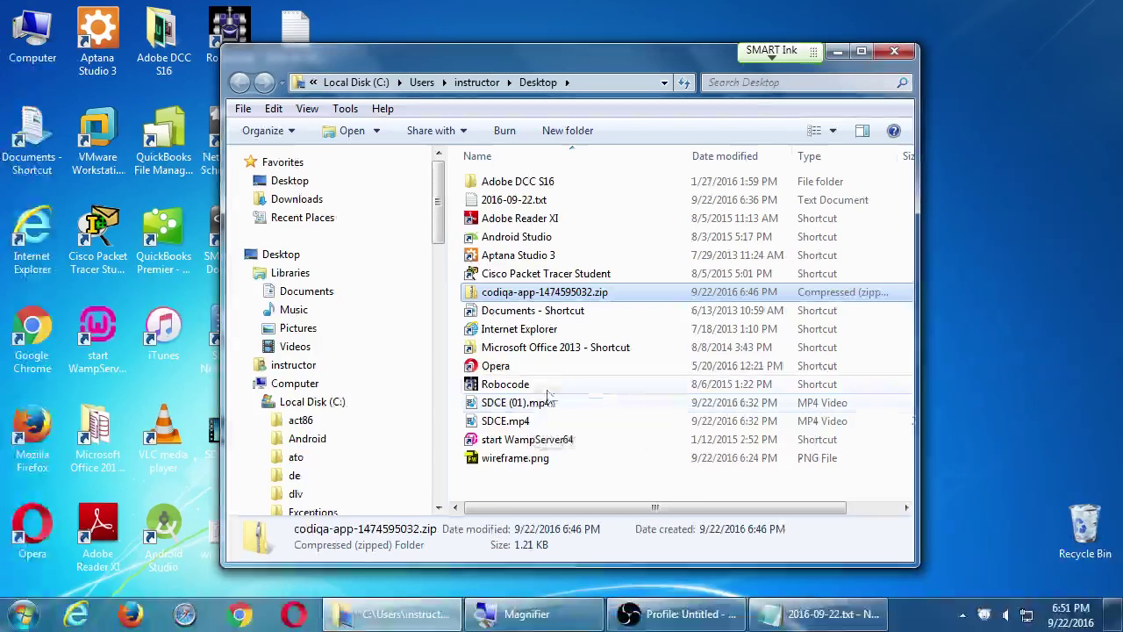
right_click(475, 293)
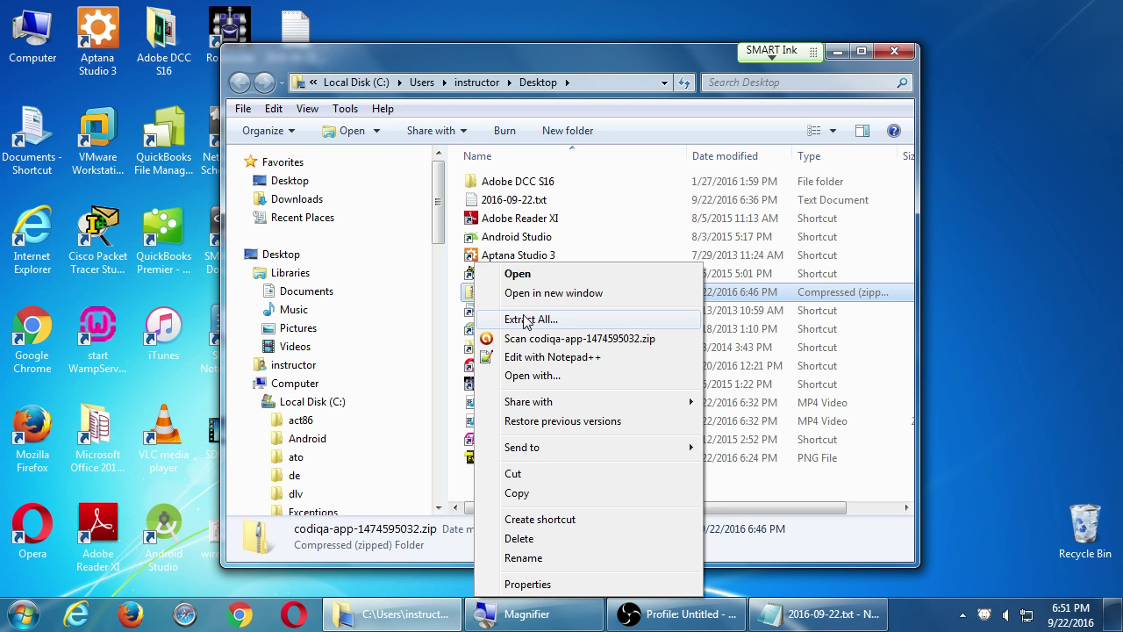
left_click(778, 369)
double_click(577, 297)
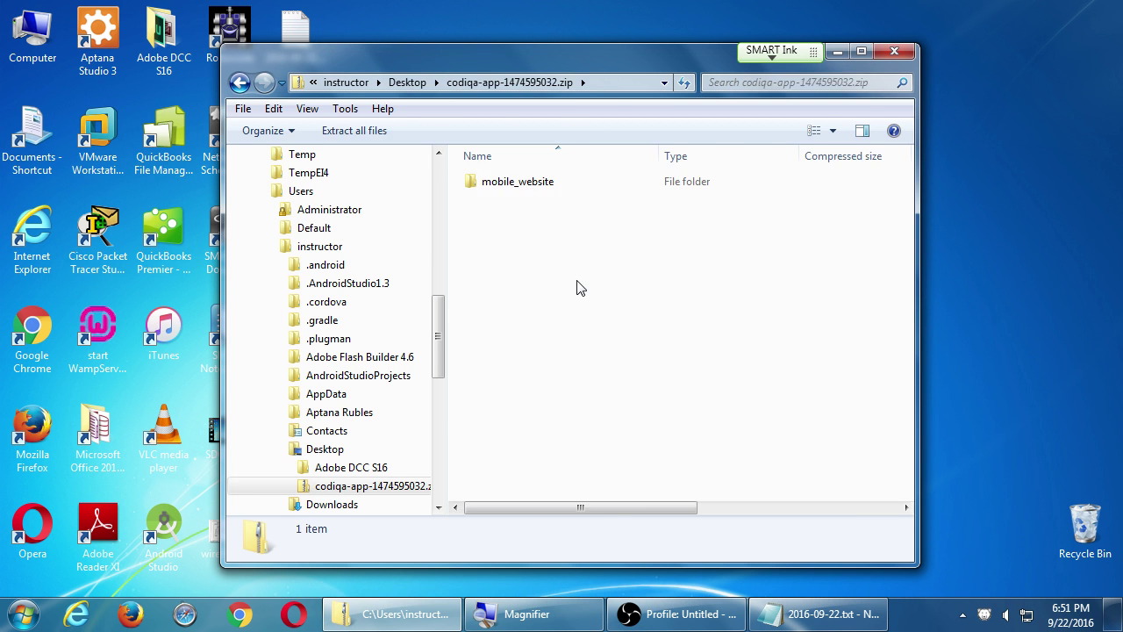
key("BackSpace")
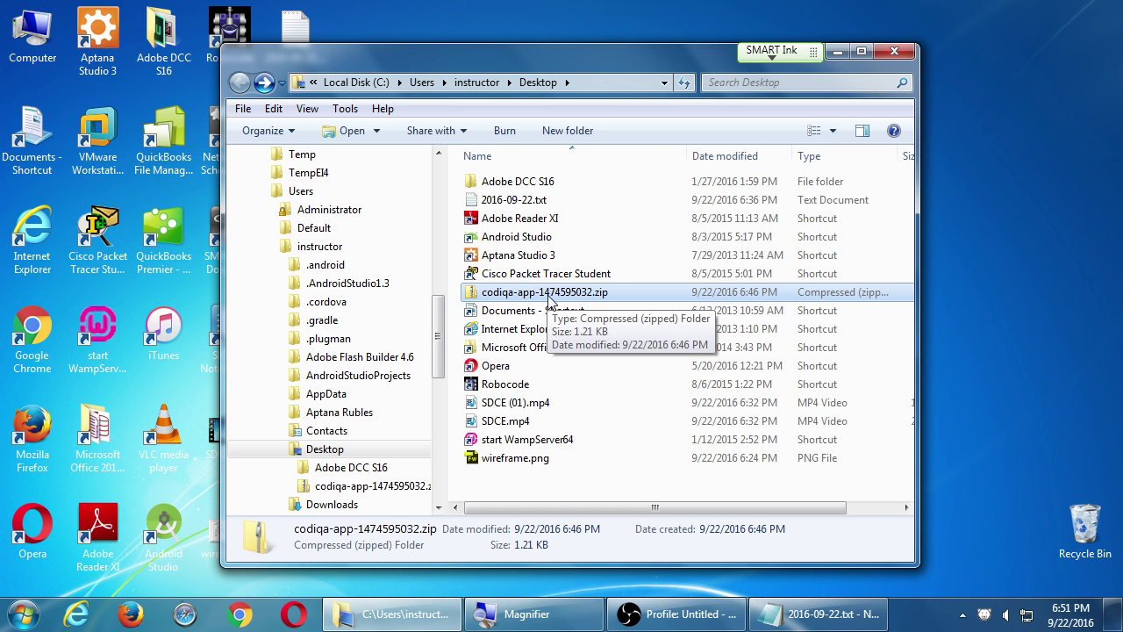
Extract all files from codiqa-app-1474595032.zip into the suggested folder on the Desktop.
right_click(492, 299)
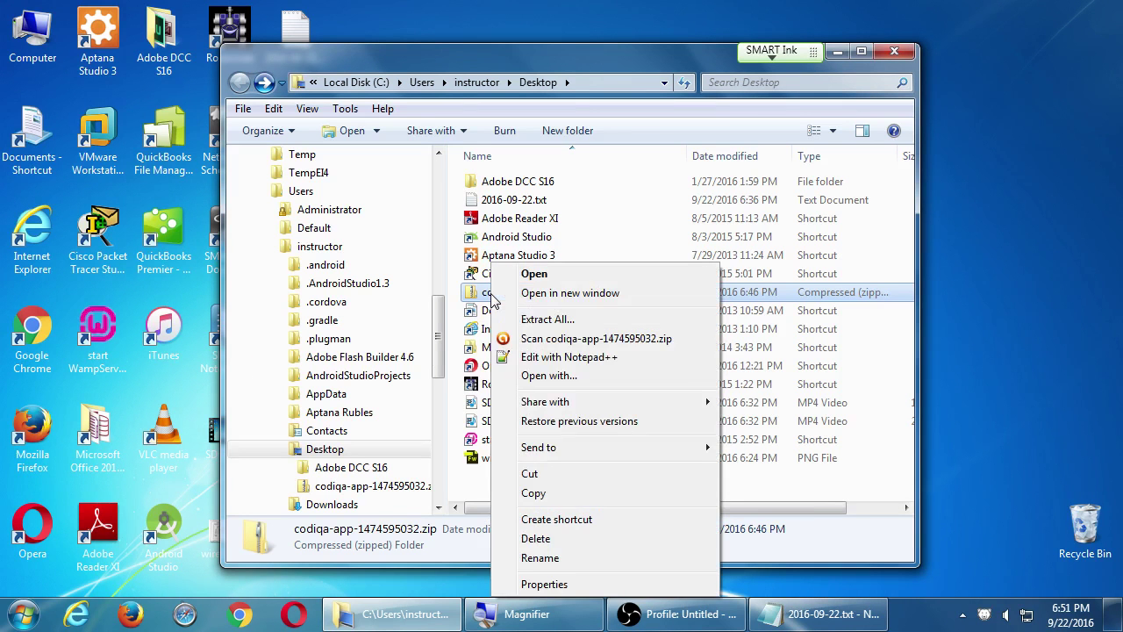
left_click(572, 328)
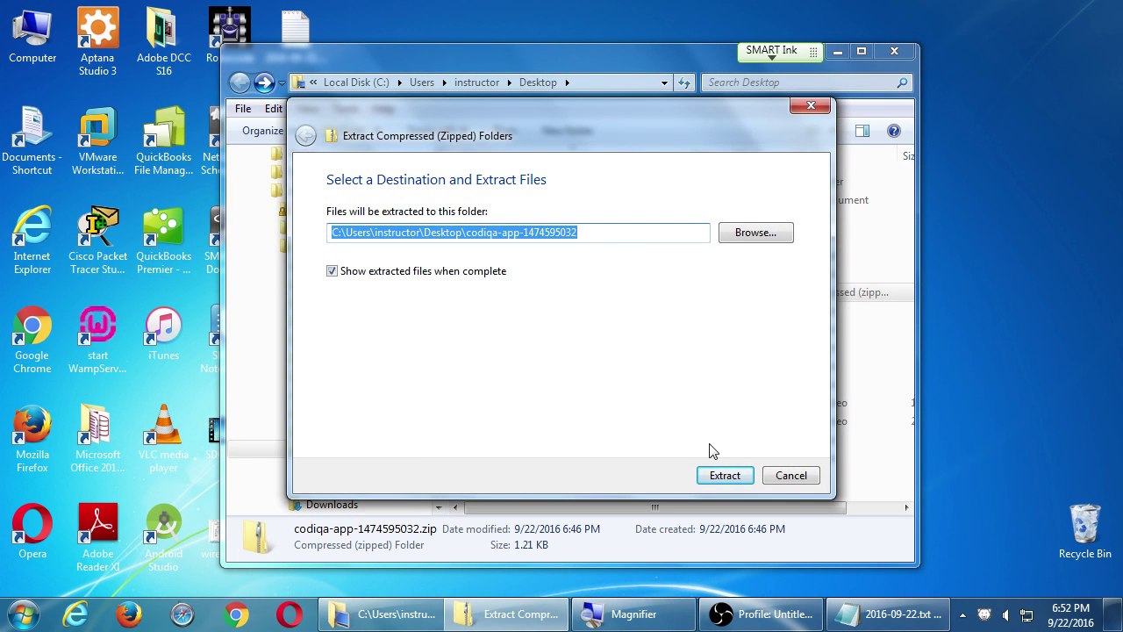
left_click(722, 474)
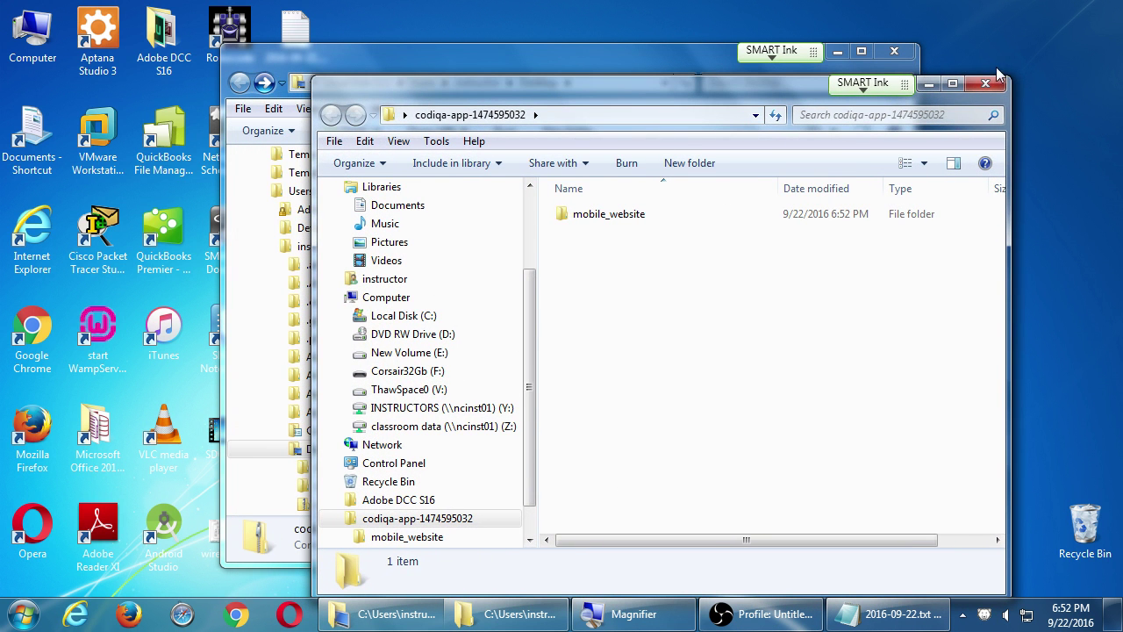
Examine the files in the extracted mobile_website folder, and close that folder window.
left_click(583, 221)
double_click(583, 221)
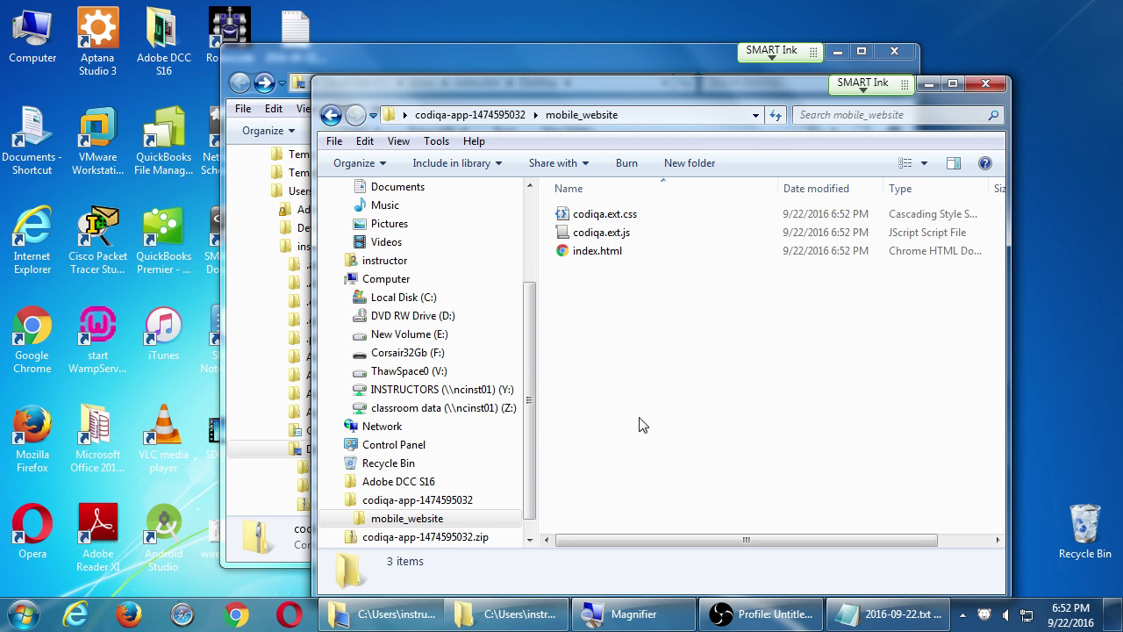
key("BackSpace")
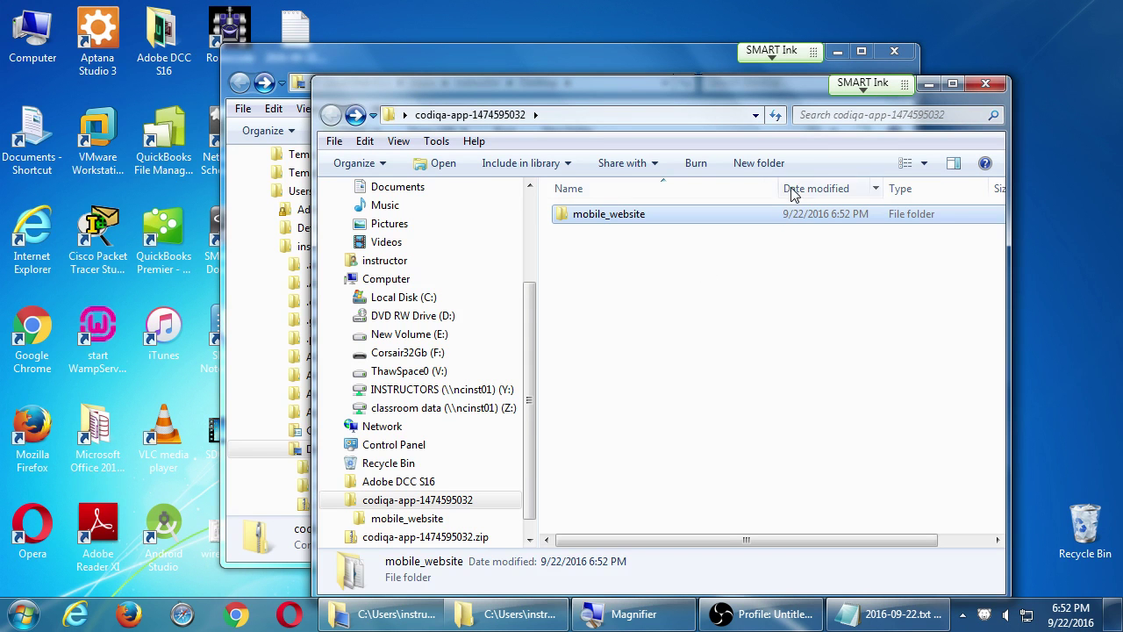
left_click(984, 85)
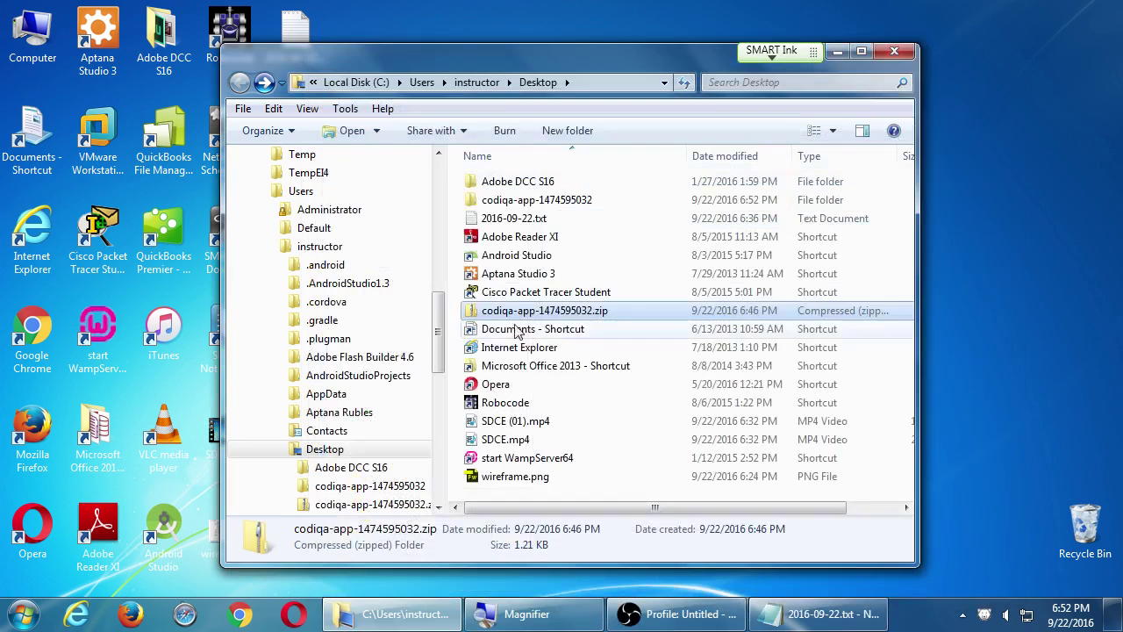
left_click(487, 201)
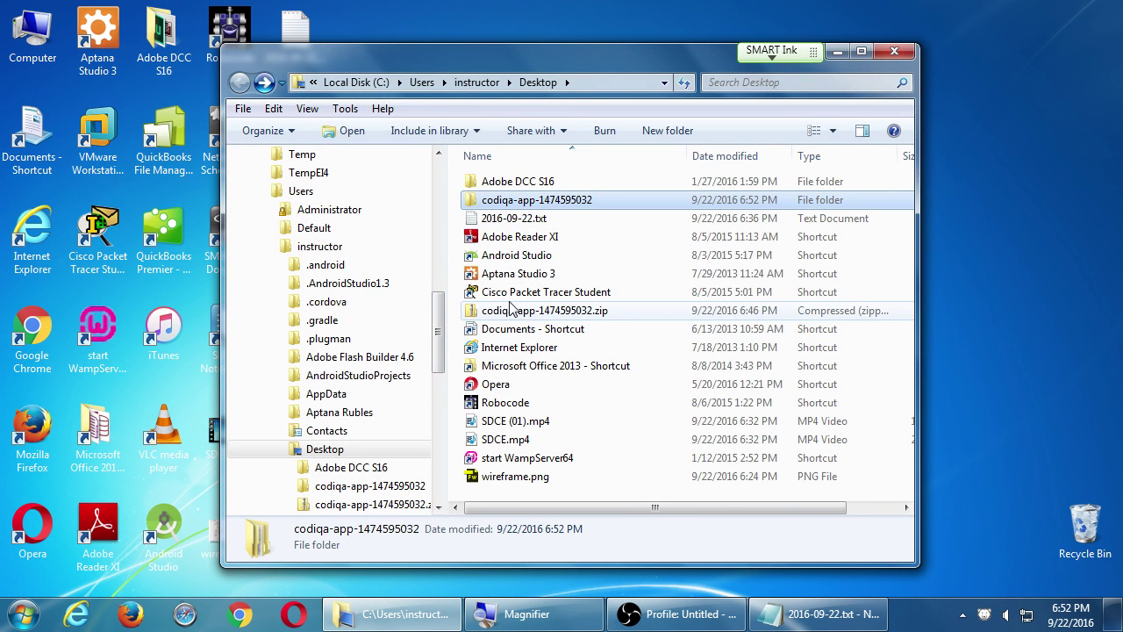
left_click(356, 81)
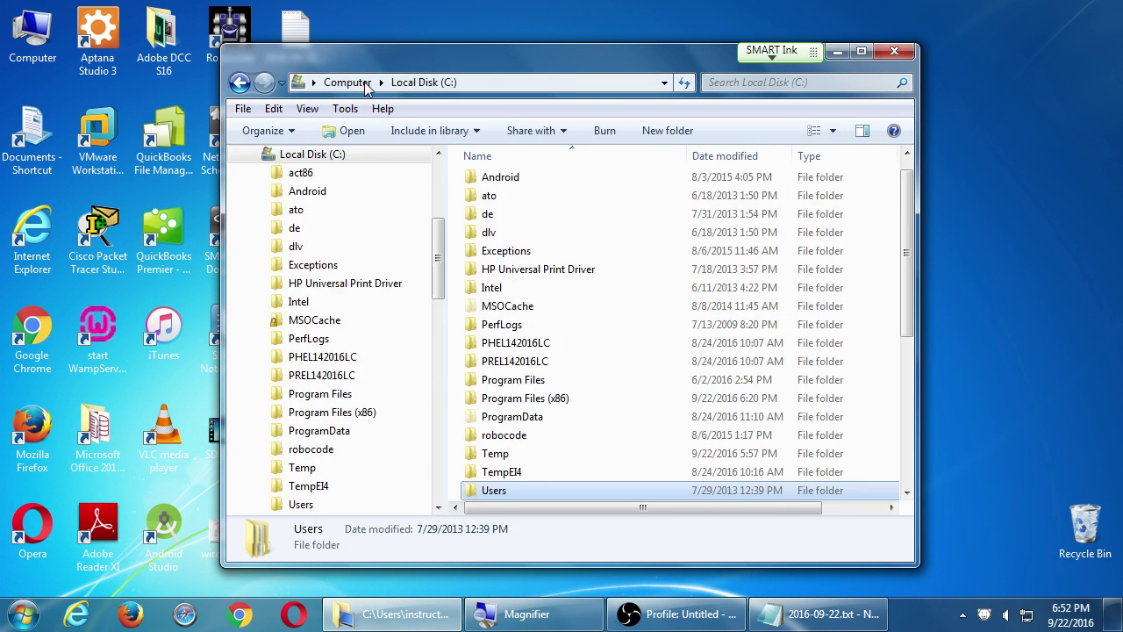
left_click(338, 83)
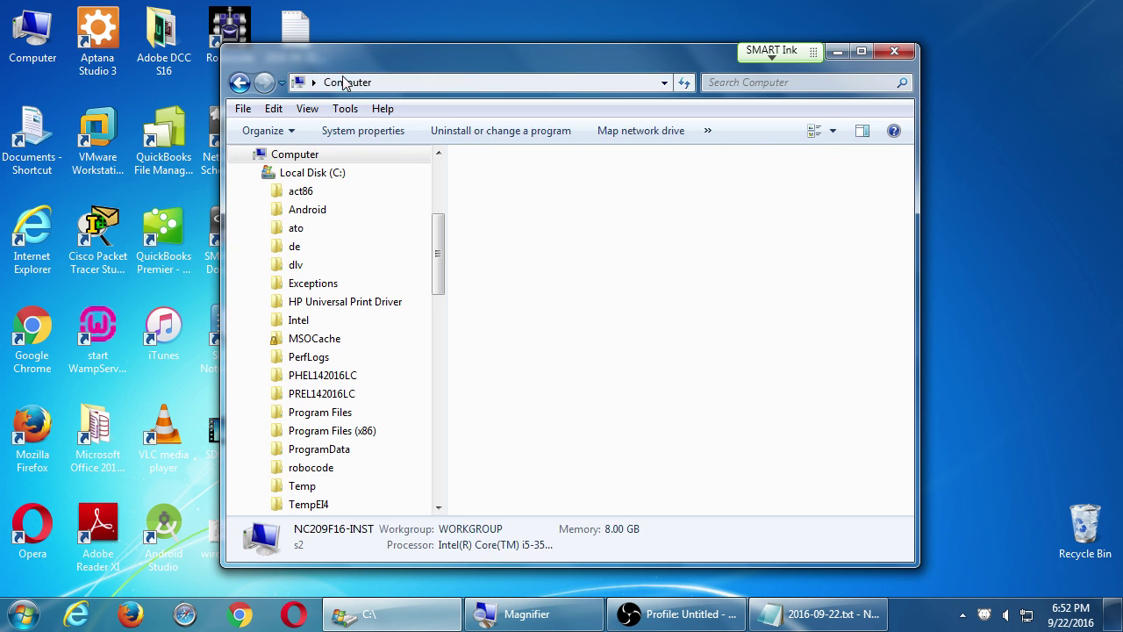
double_click(763, 320)
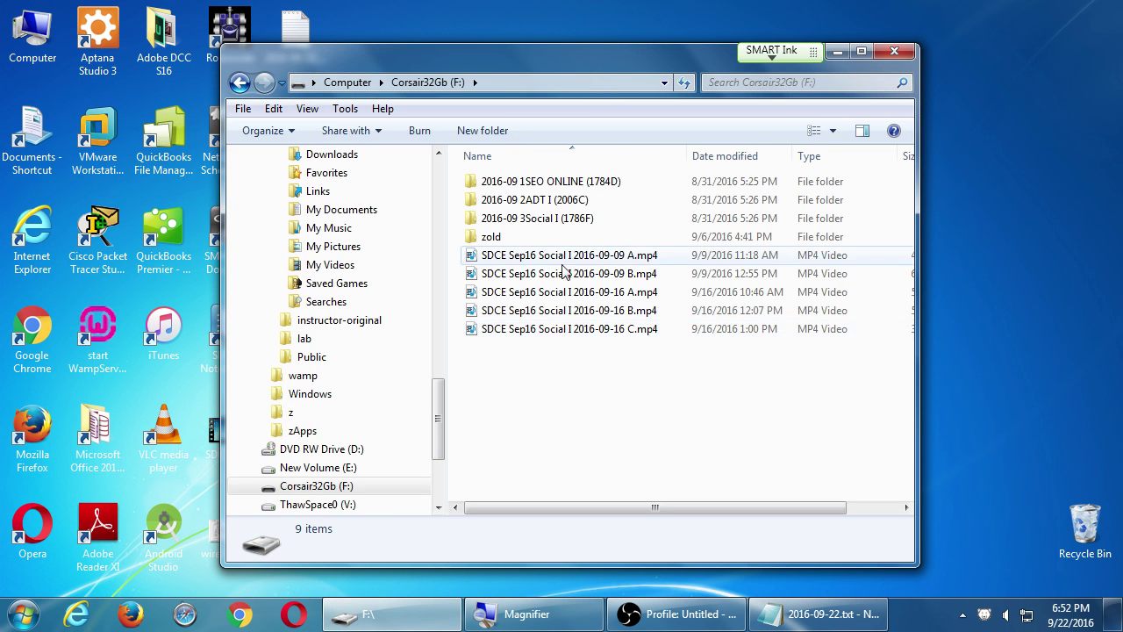
double_click(561, 201)
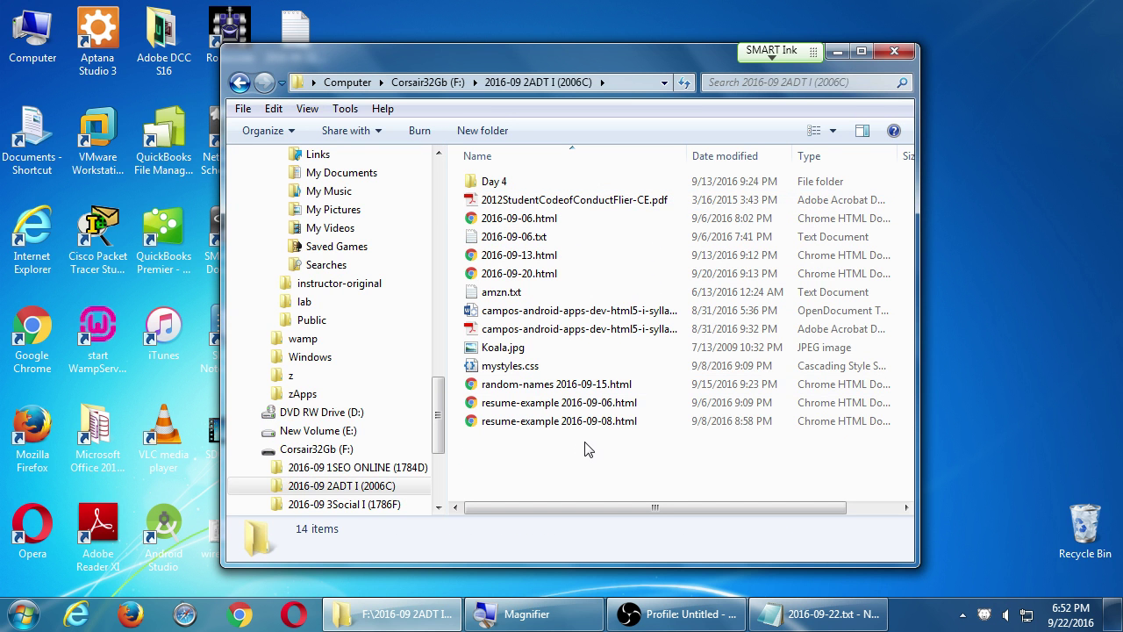
double_click(495, 183)
key("BackSpace")
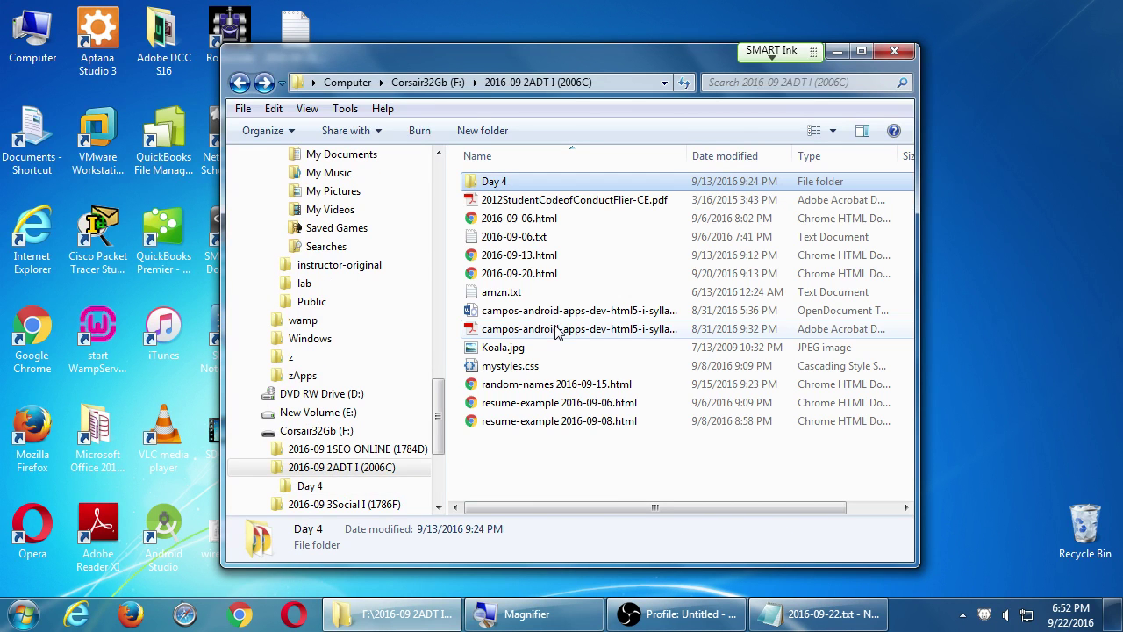
left_click(547, 477)
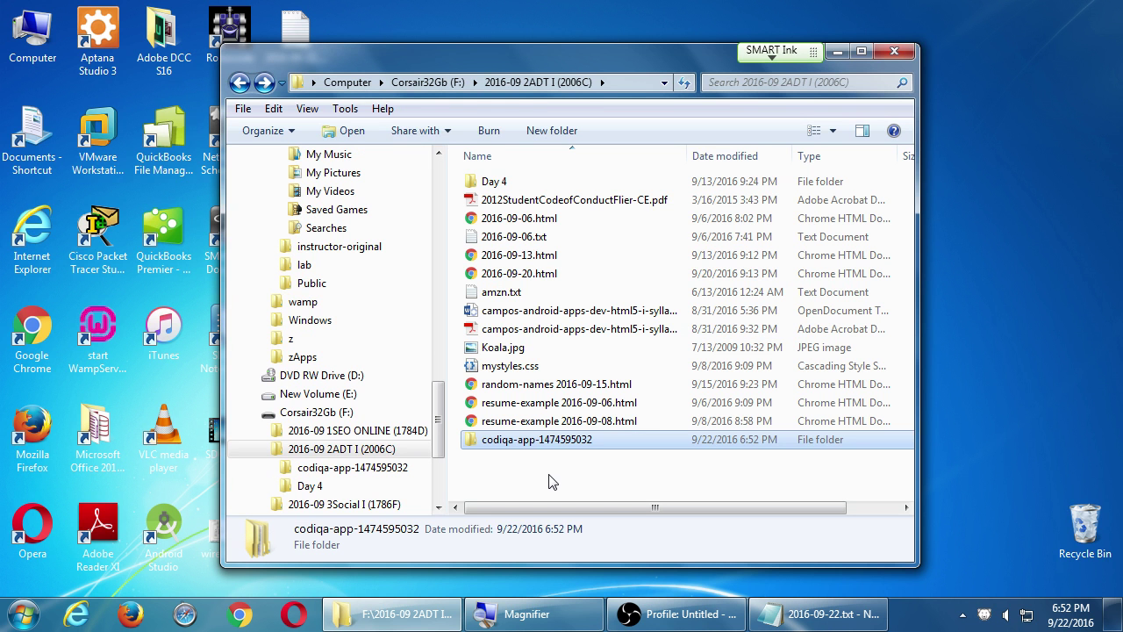
key("F2")
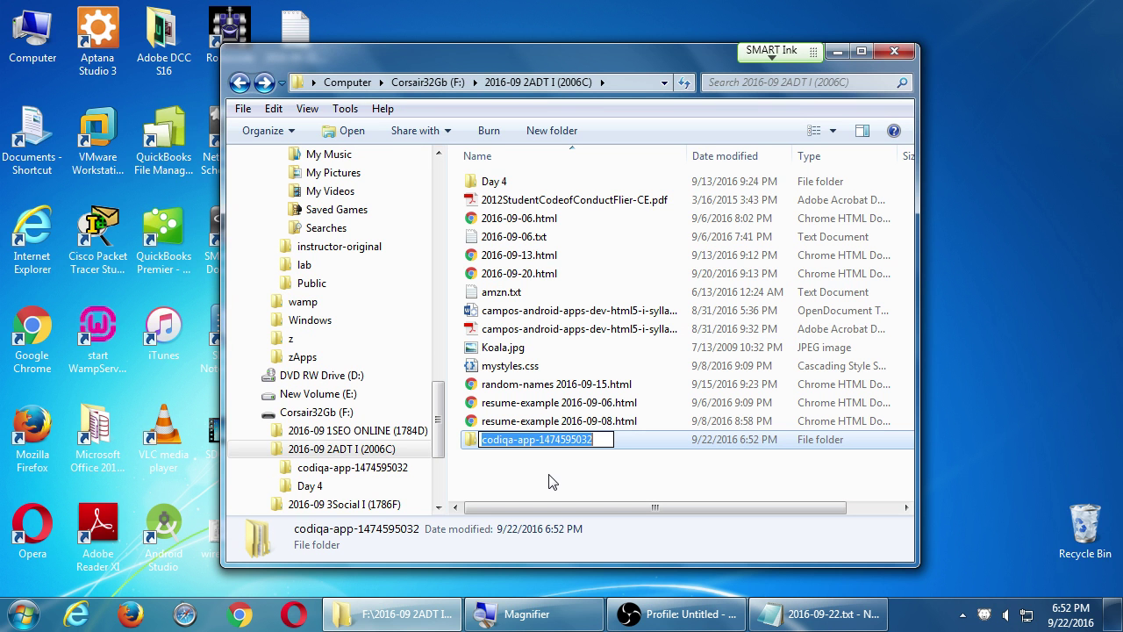
type("mysdce")
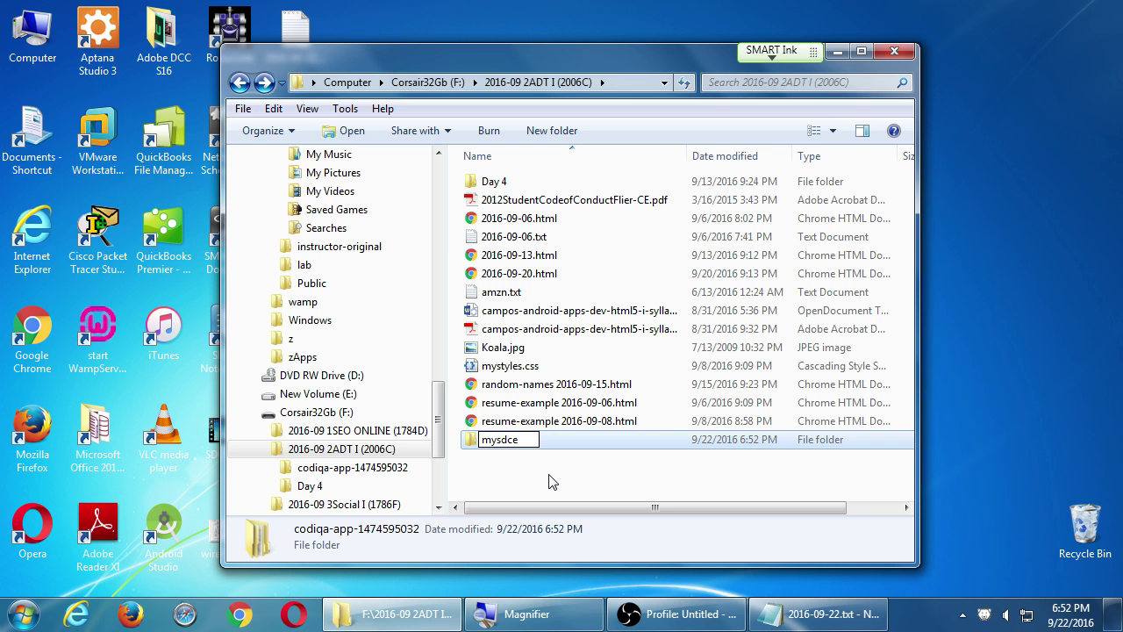
type(" 2016-09-22")
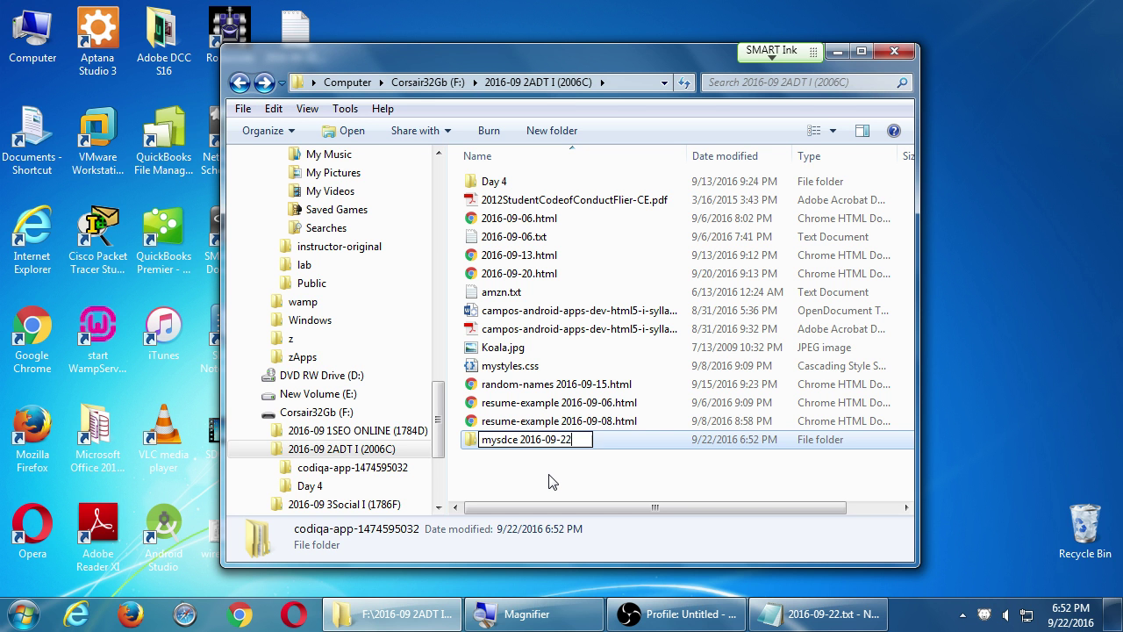
key("Return")
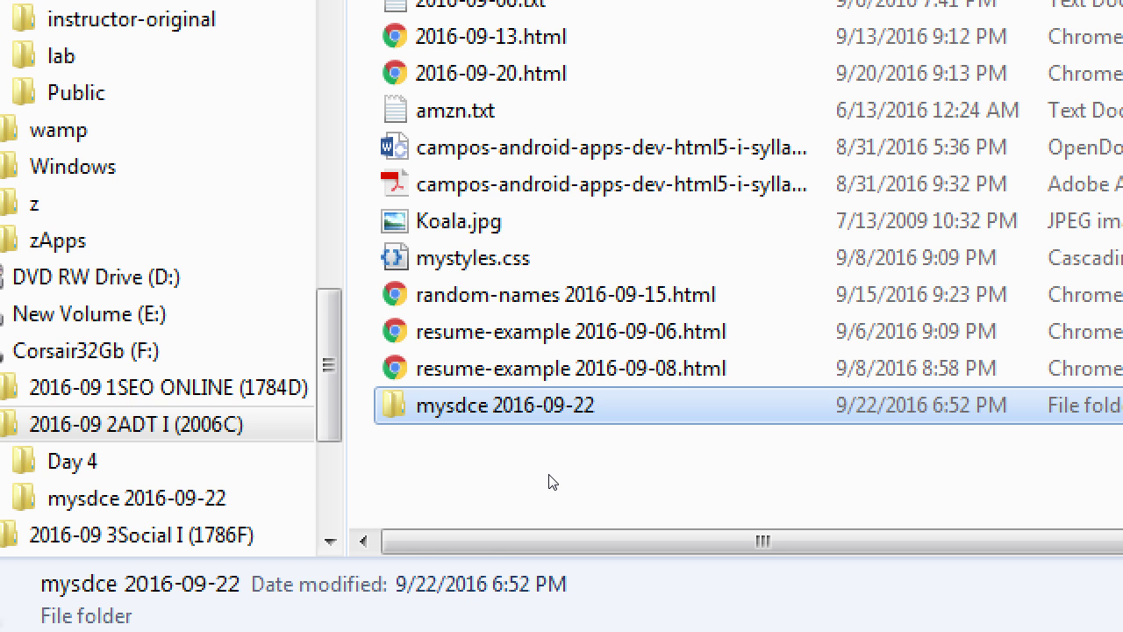
key("super+minus")
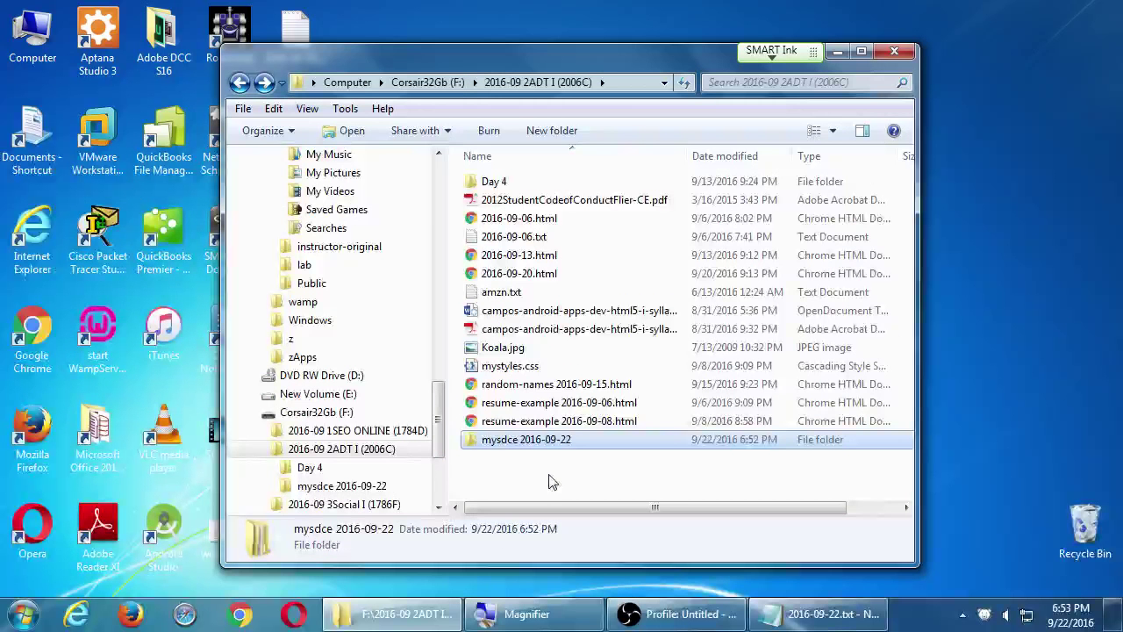
key("Return")
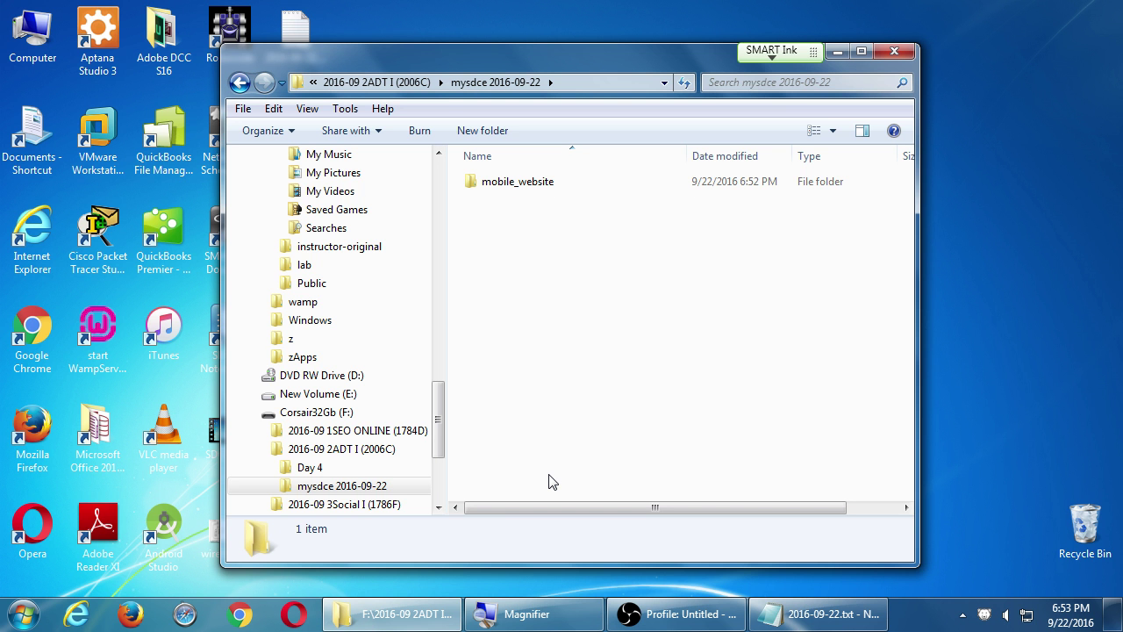
Open wireframe.png from the desktop in Windows Photo Viewer, making that the default program for this file type.
key("super+d")
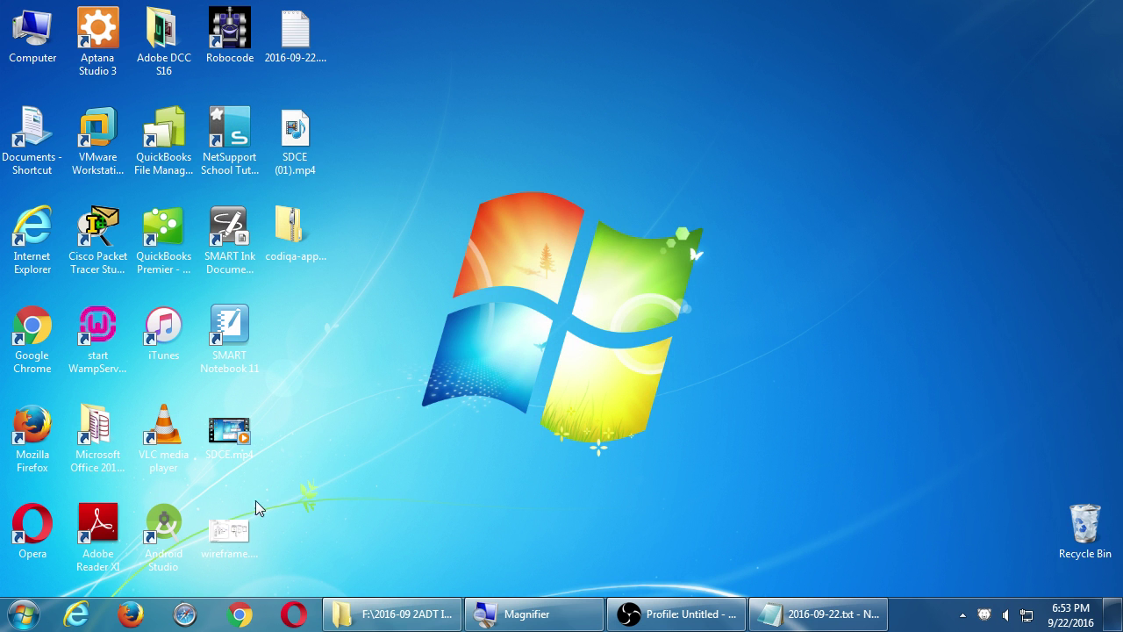
double_click(236, 546)
right_click(234, 543)
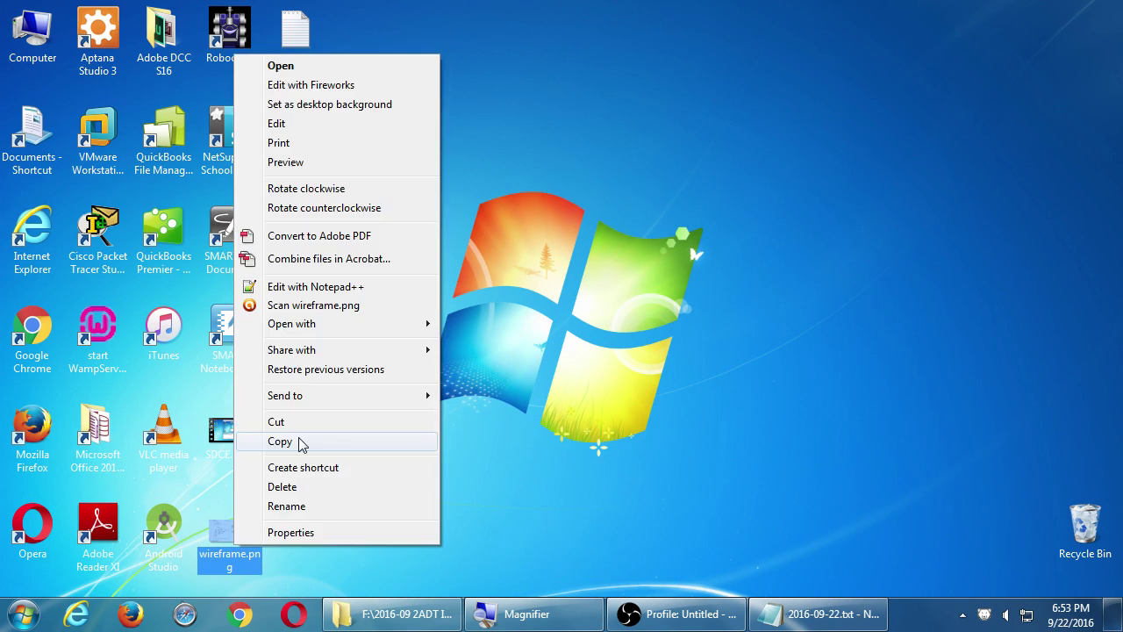
mouse_move(339, 326)
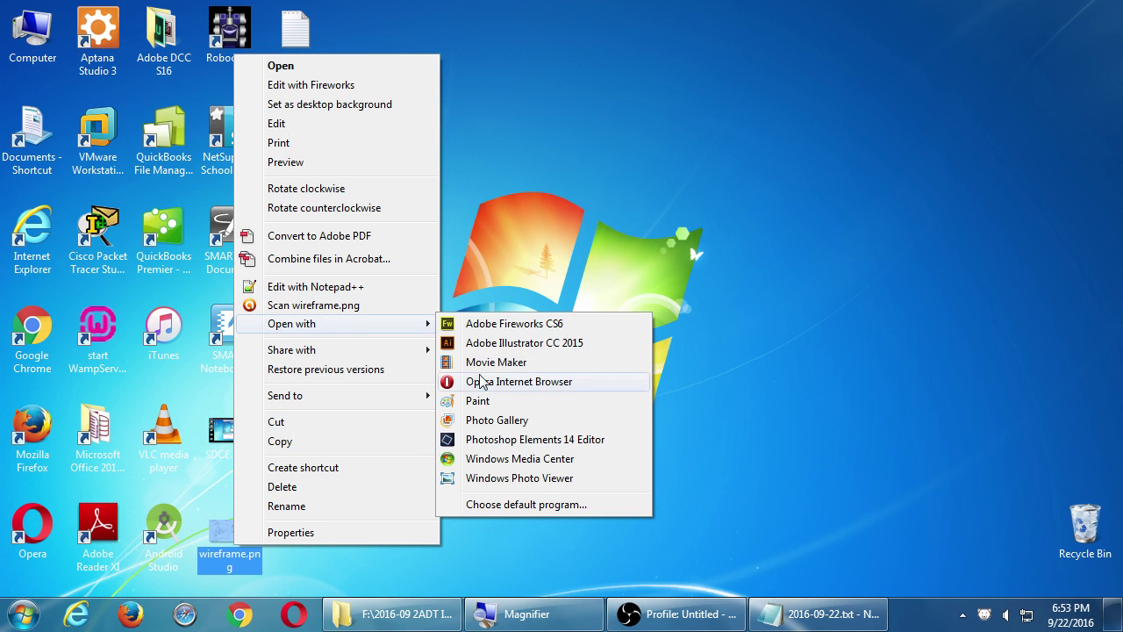
left_click(506, 506)
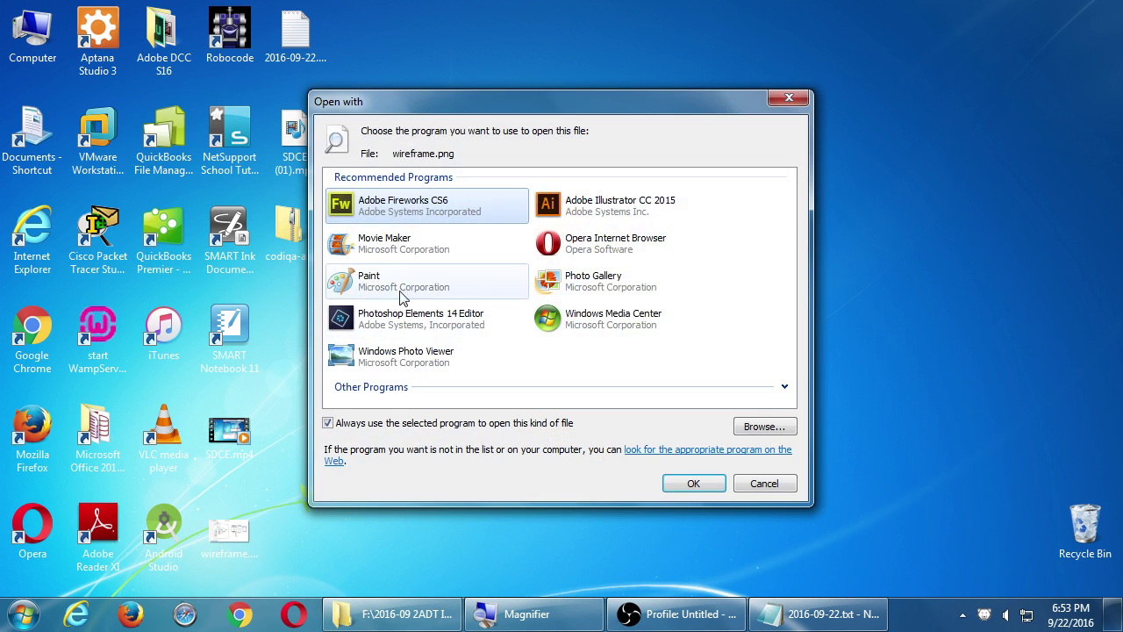
left_click(383, 364)
left_click(680, 481)
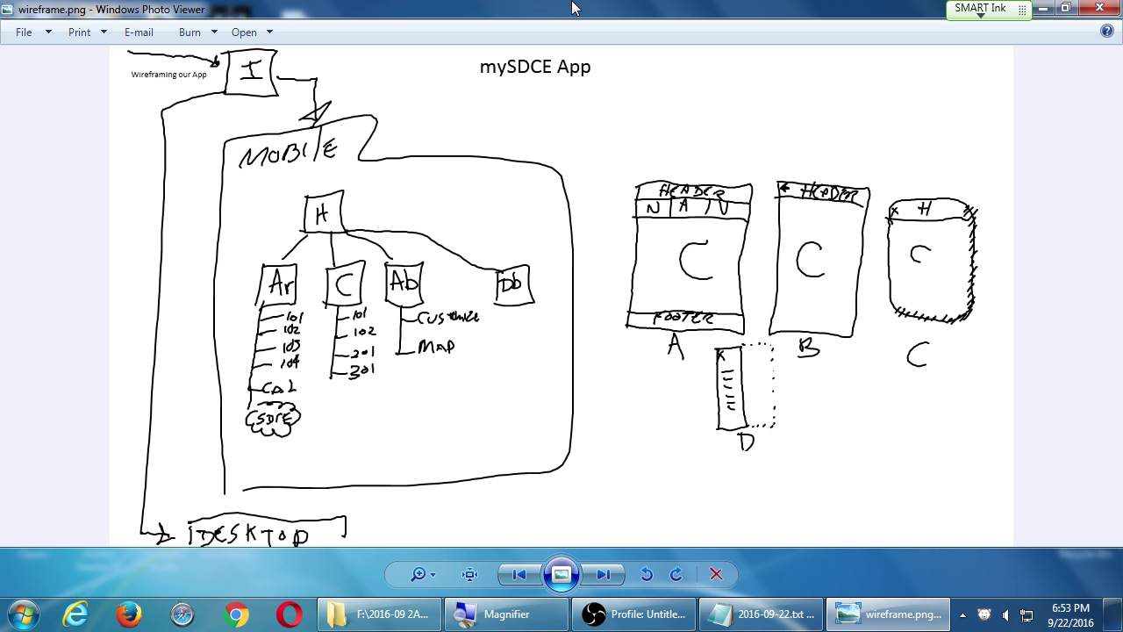
Create a new folder named desktop_website beside mobile_website in the mysdce 2016-09-22 folder.
key("alt+Tab")
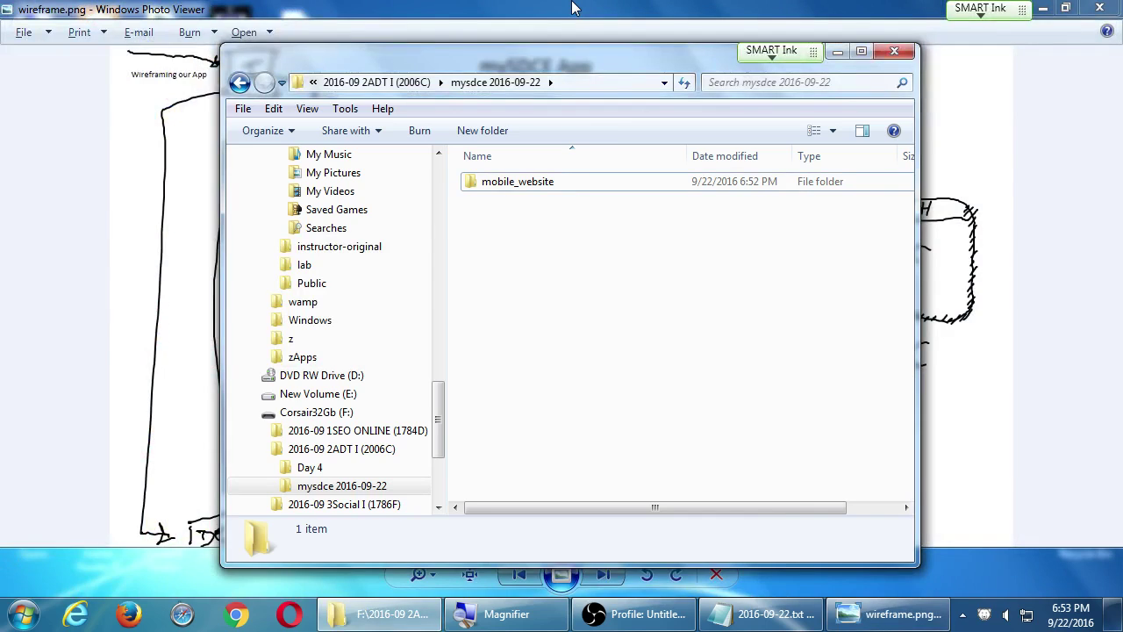
key("super+plus")
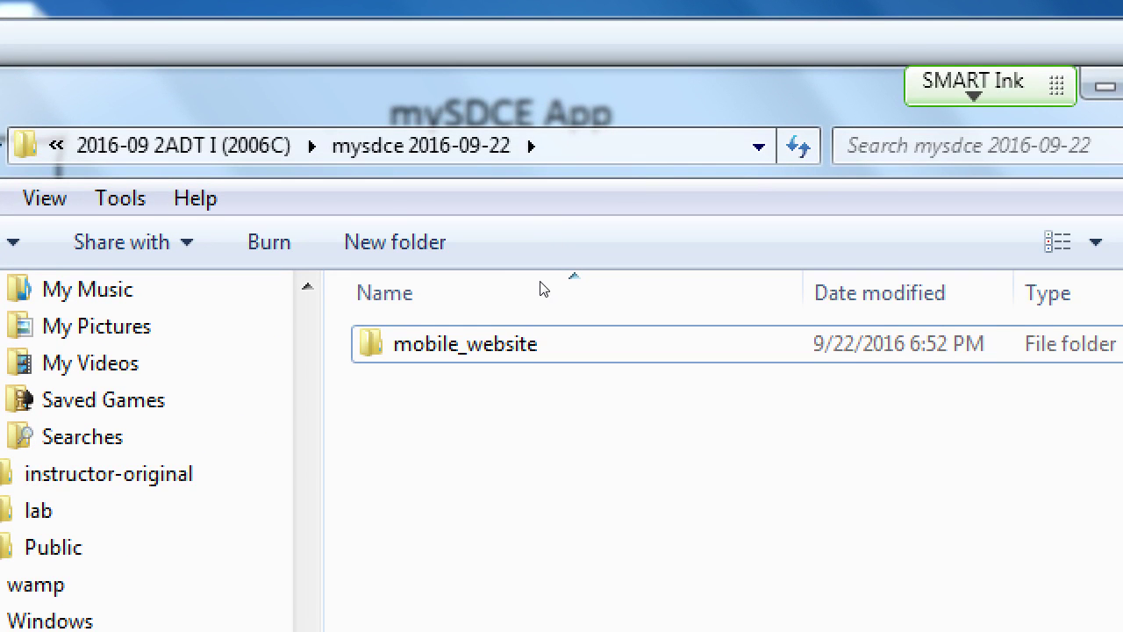
right_click(511, 567)
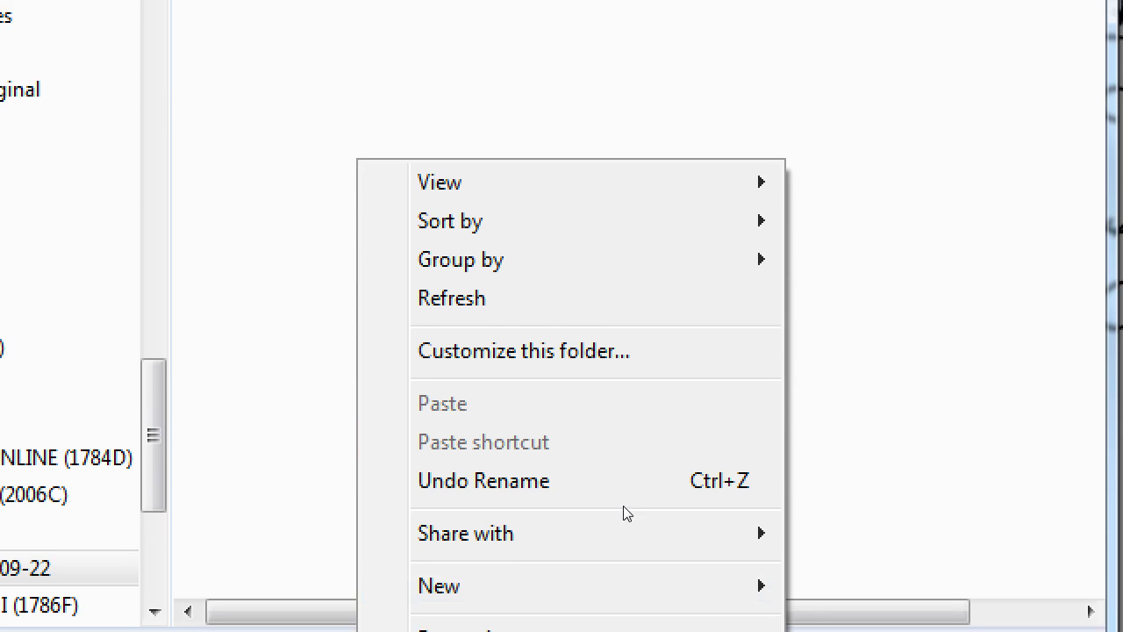
mouse_move(619, 508)
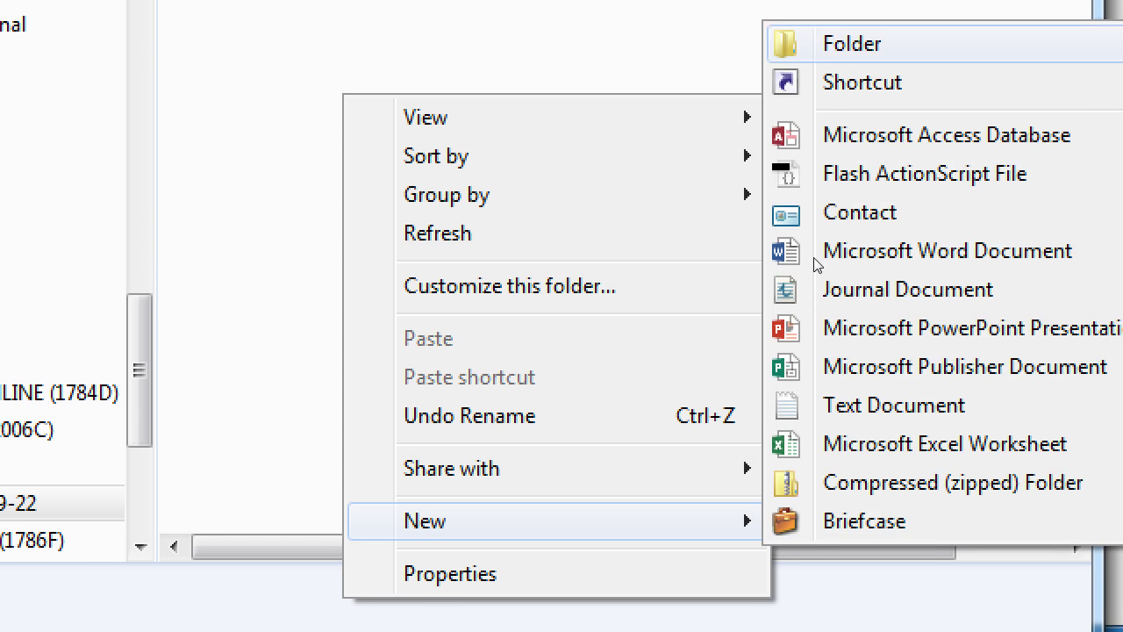
left_click(866, 43)
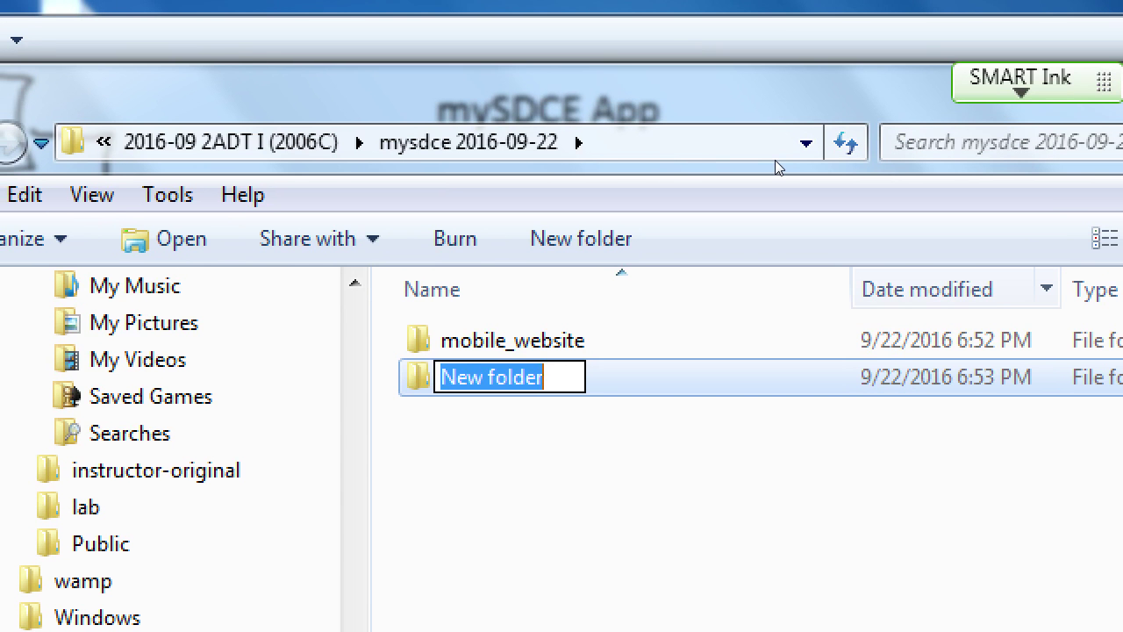
type("desktop_website")
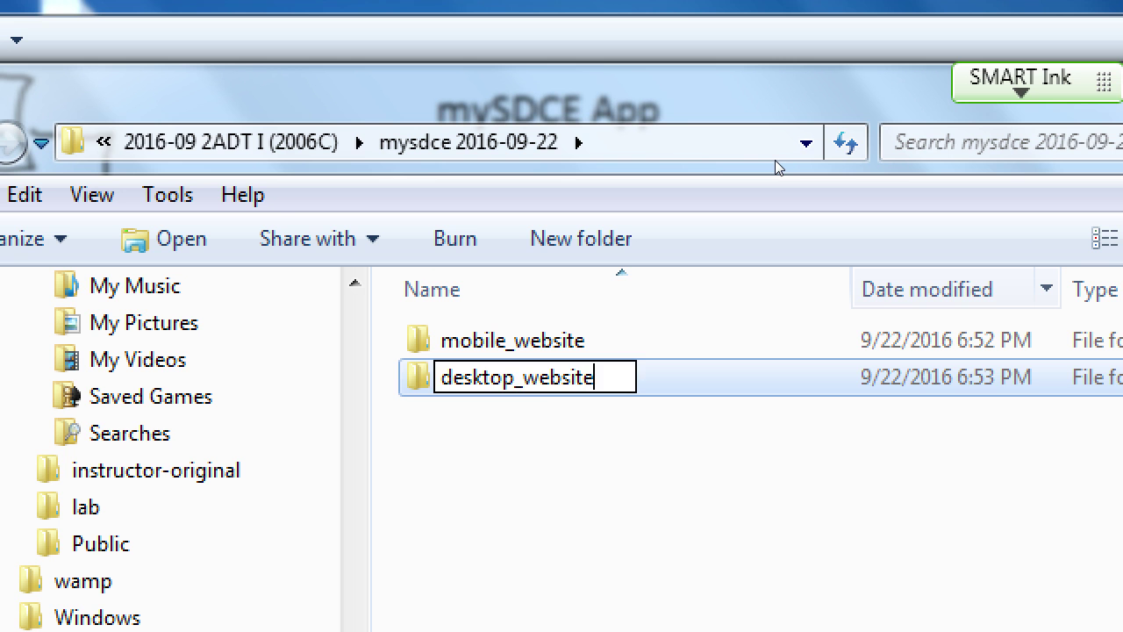
key("Return")
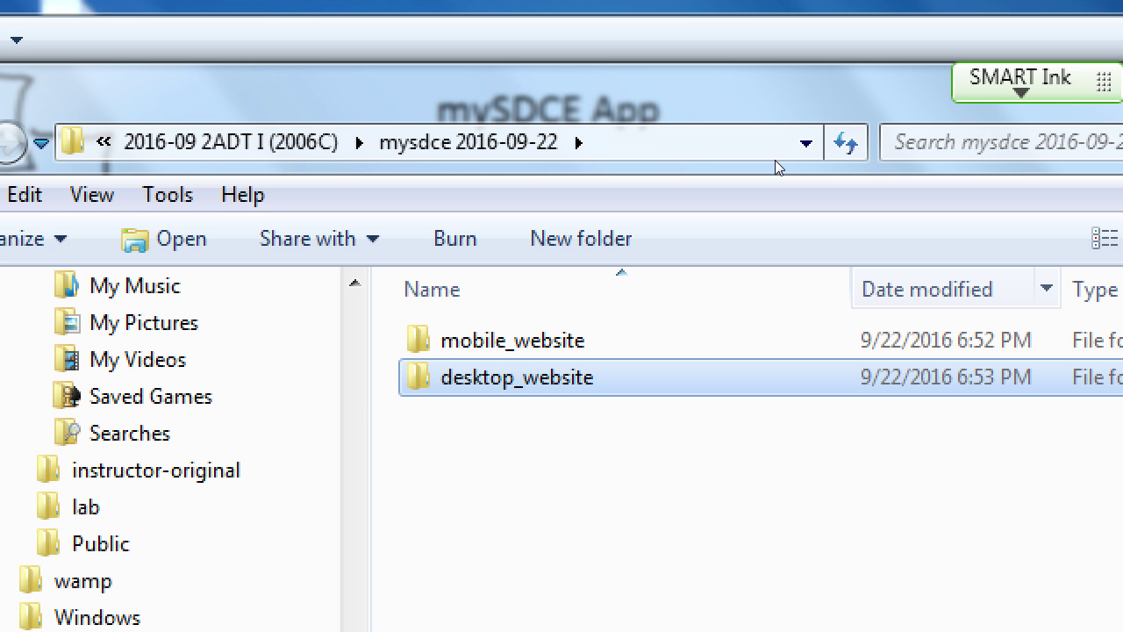
Open the mobile_website folder, close the wireframe.png viewer, and move the folder window clear of the desktop icons.
key("Up")
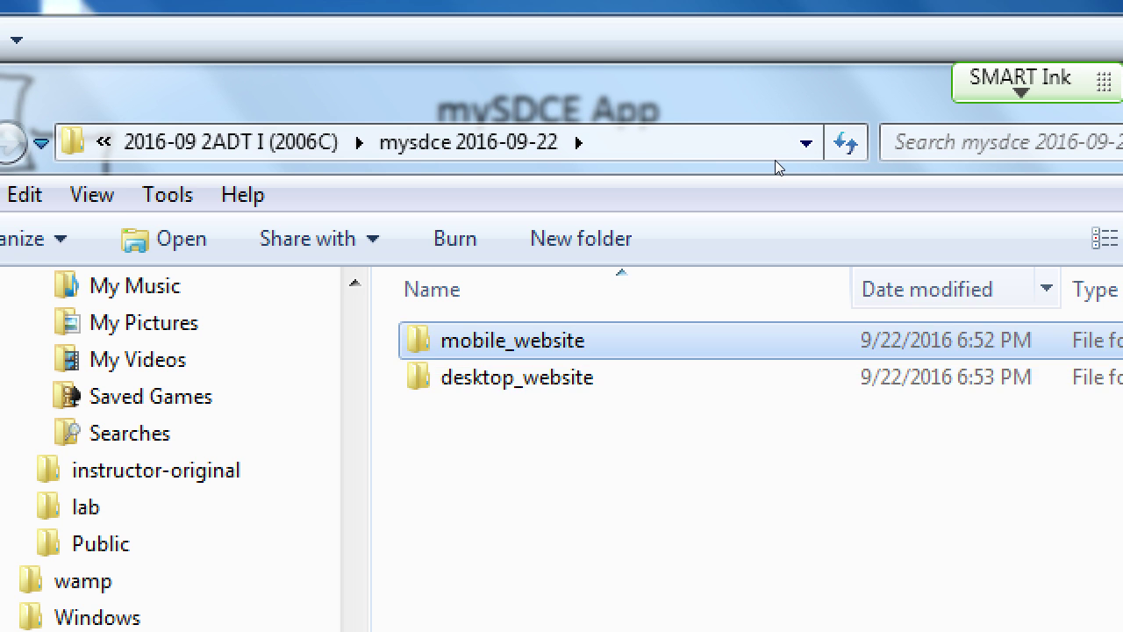
key("Down")
key("Up")
key("Return")
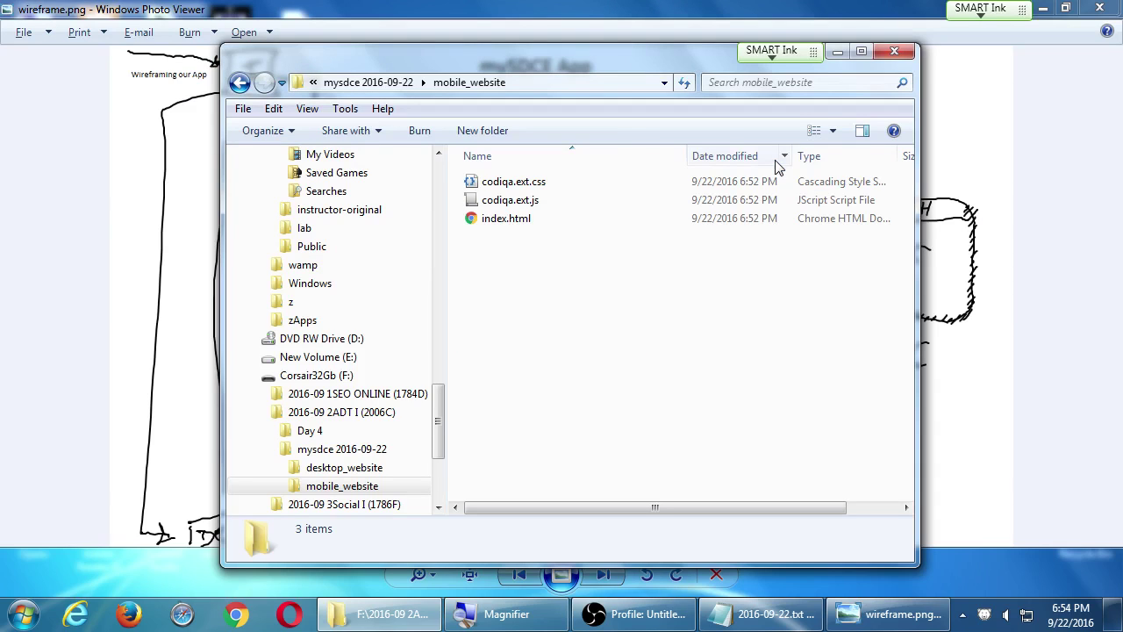
left_click(1113, 7)
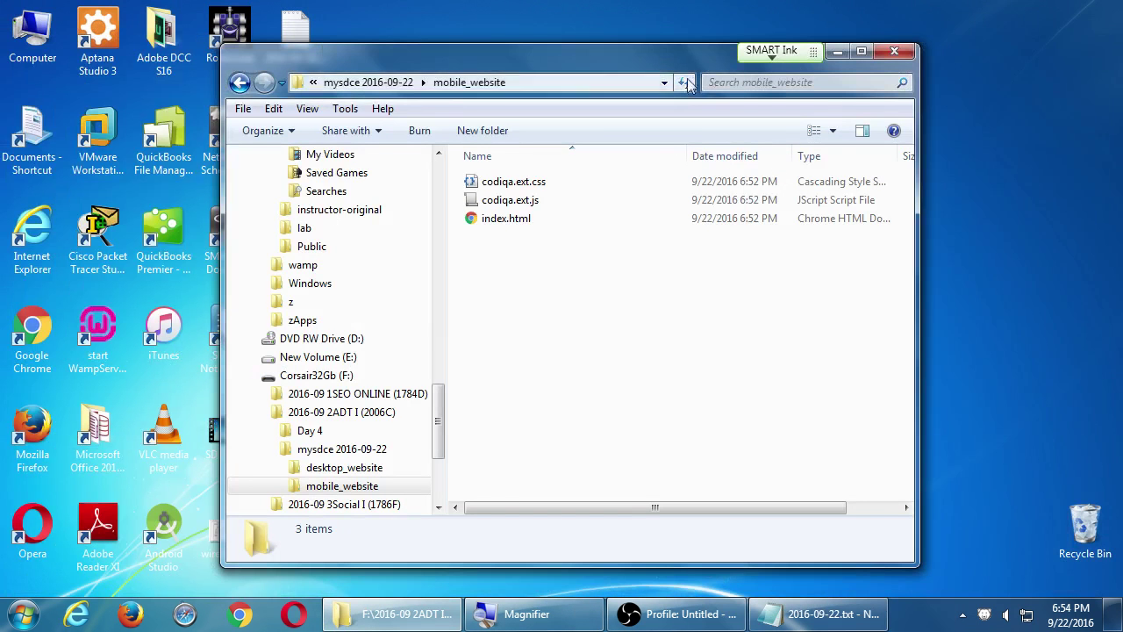
left_click_drag(654, 65, 796, 57)
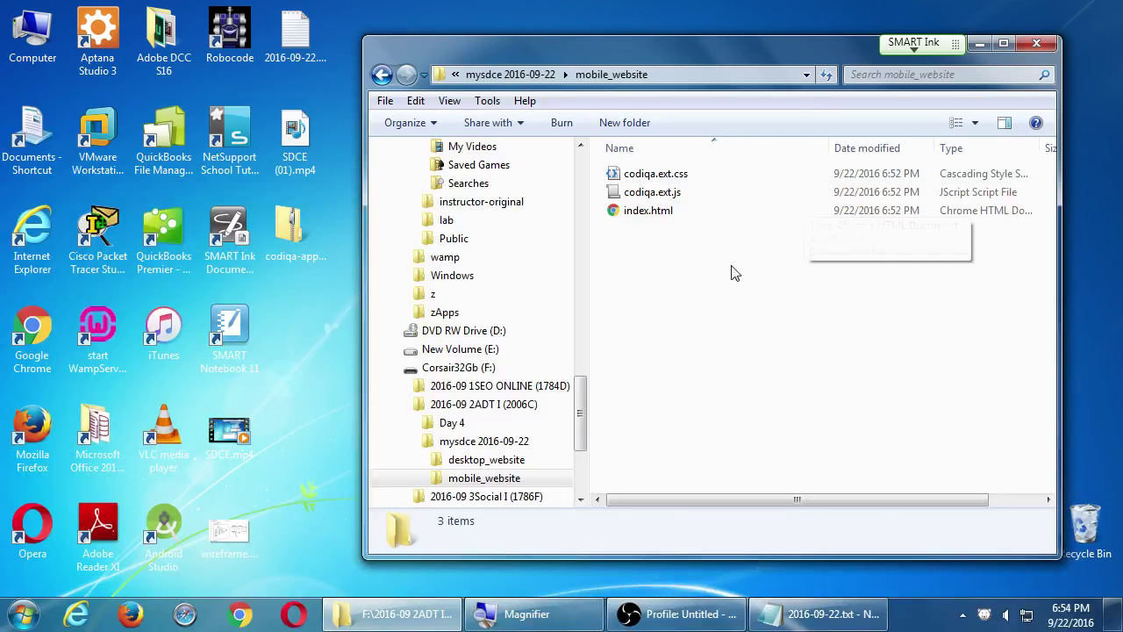
Open codiqa.ext.css, codiqa.ext.js and index.html together in Notepad++ and close the change.log file there.
left_click_drag(630, 400, 491, 235)
left_click_drag(632, 182, 621, 169)
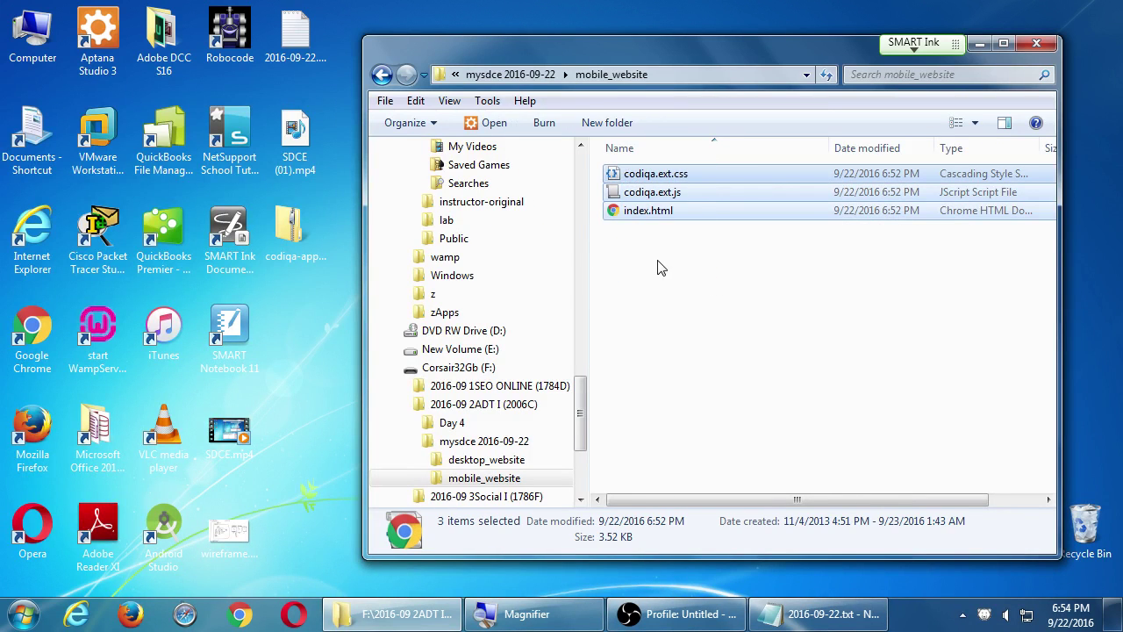
right_click(634, 215)
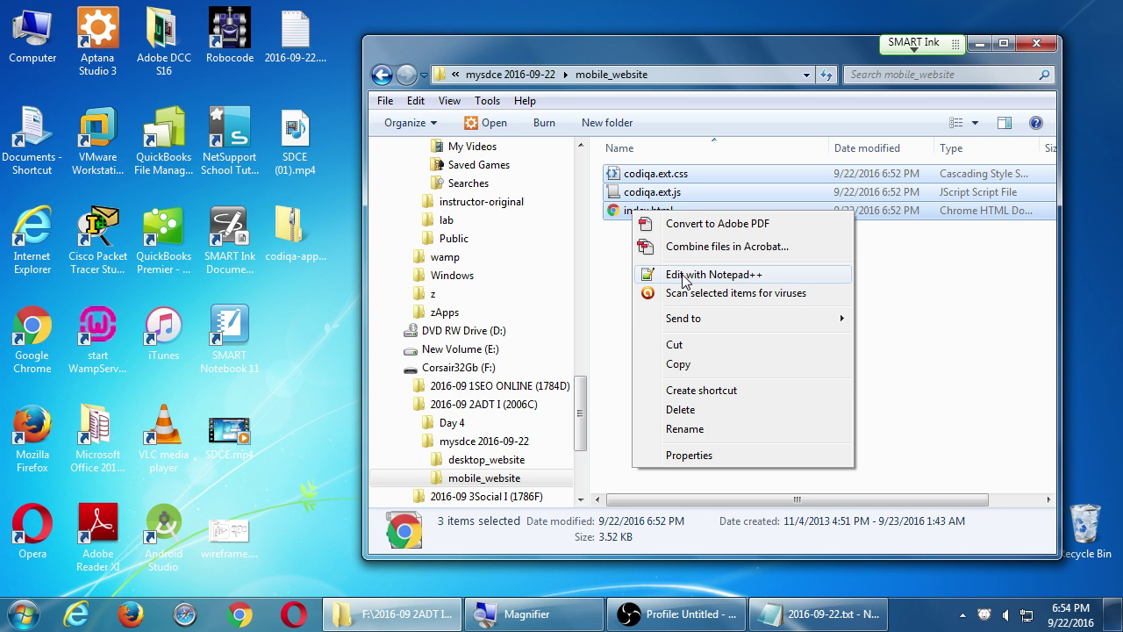
left_click(752, 278)
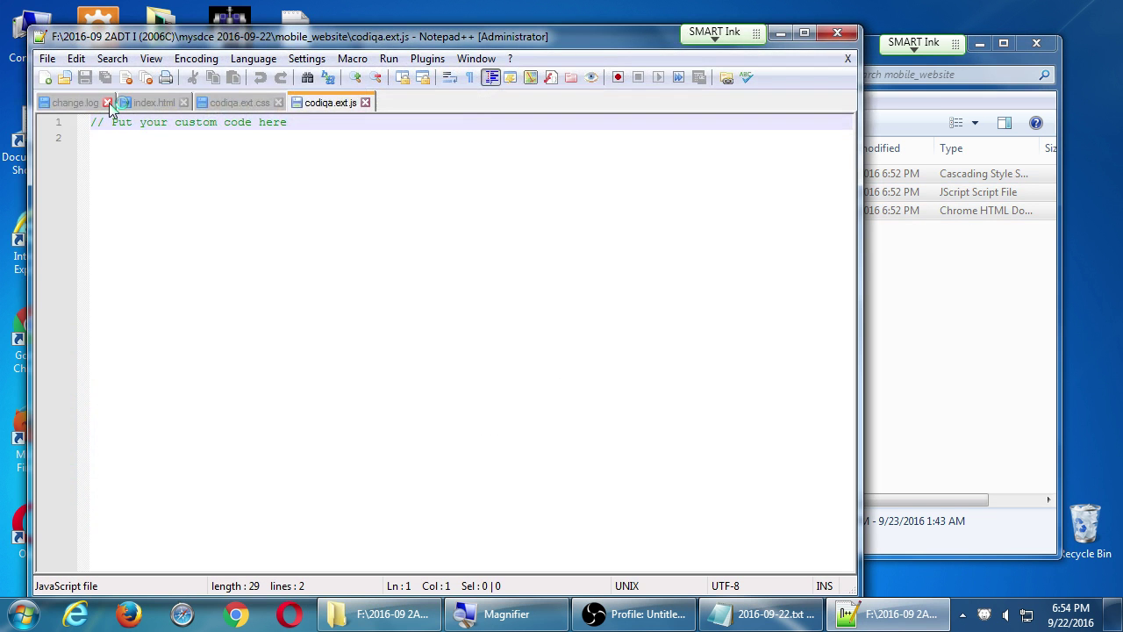
left_click(107, 101)
Review the HTML, JavaScript and CSS files listed in the mobile_website folder, and switch back to Notepad++.
left_click(886, 60)
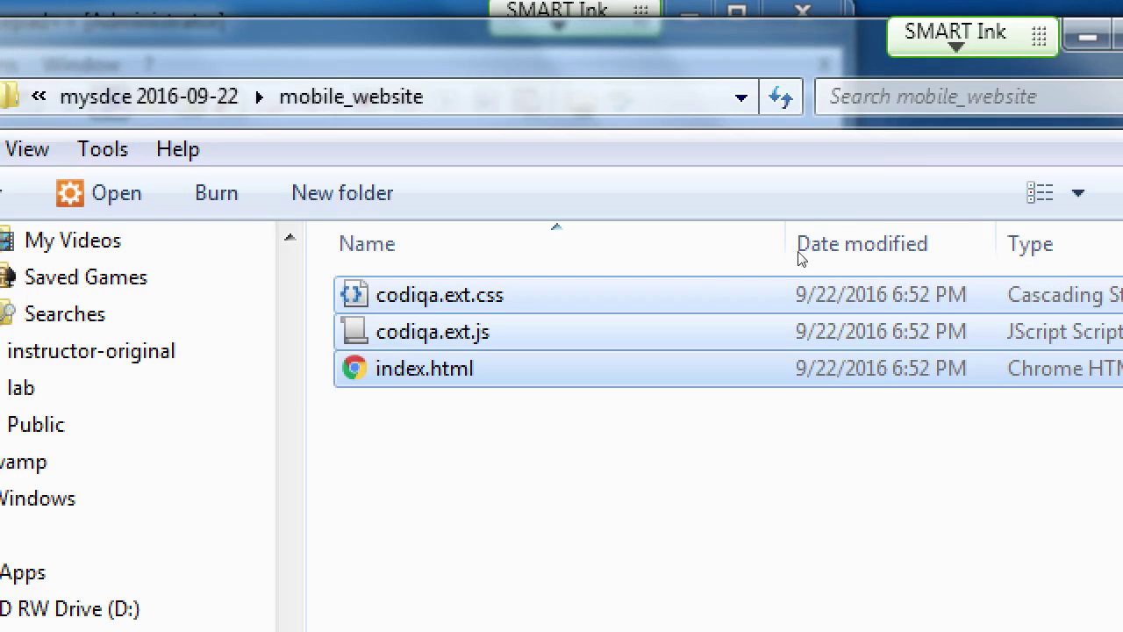
left_click(691, 283)
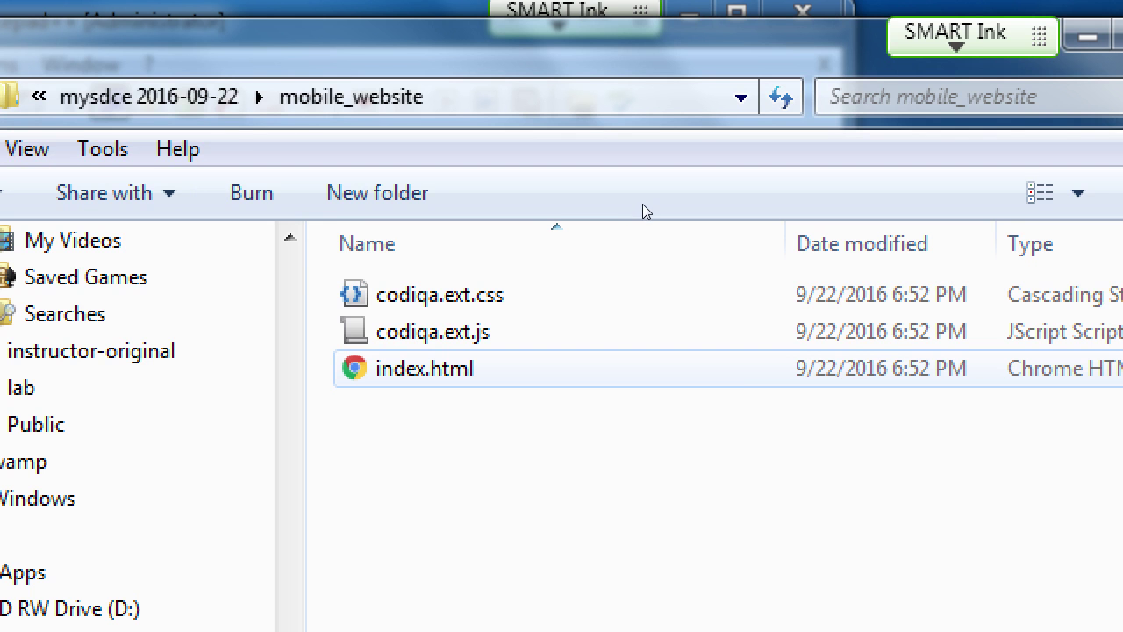
key("ctrl+Up")
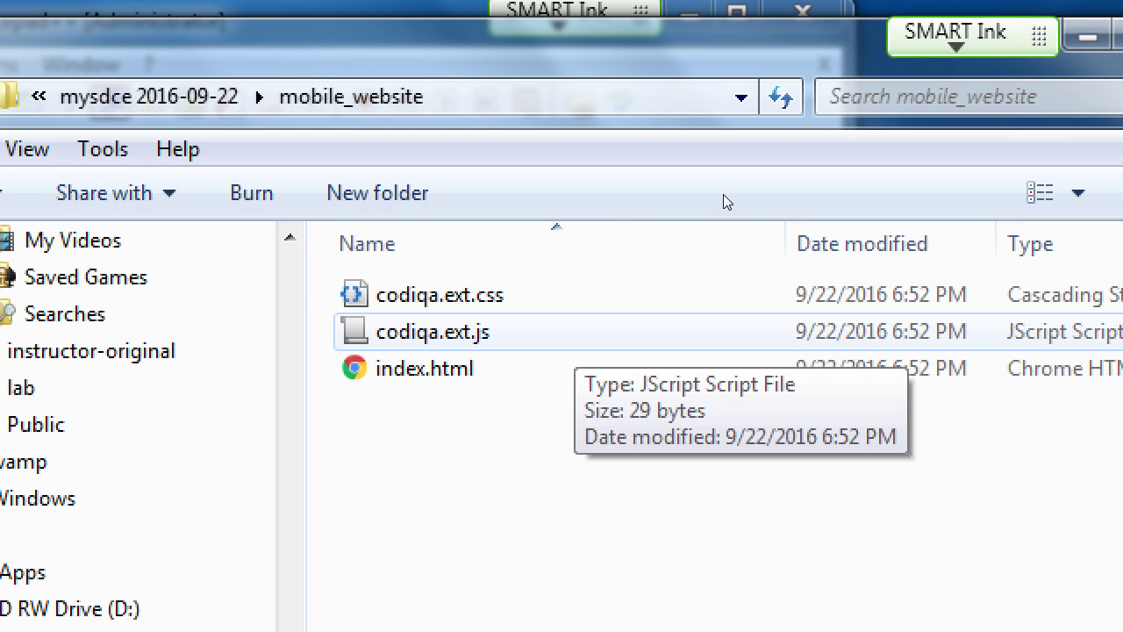
key("ctrl+Up")
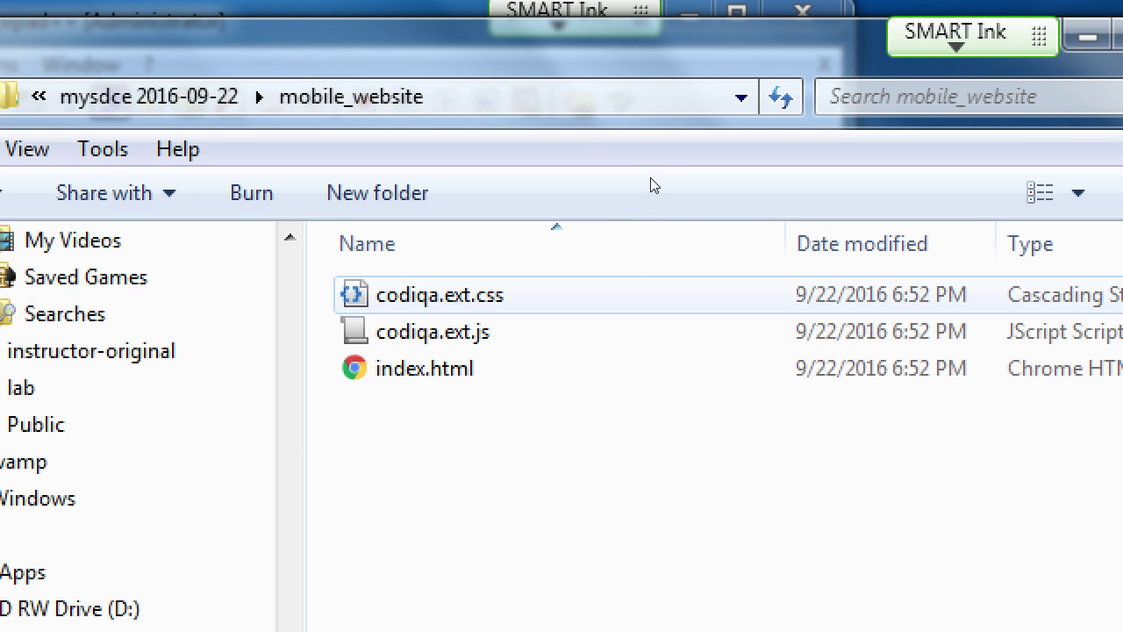
key("ctrl+Down")
key("ctrl+Down")
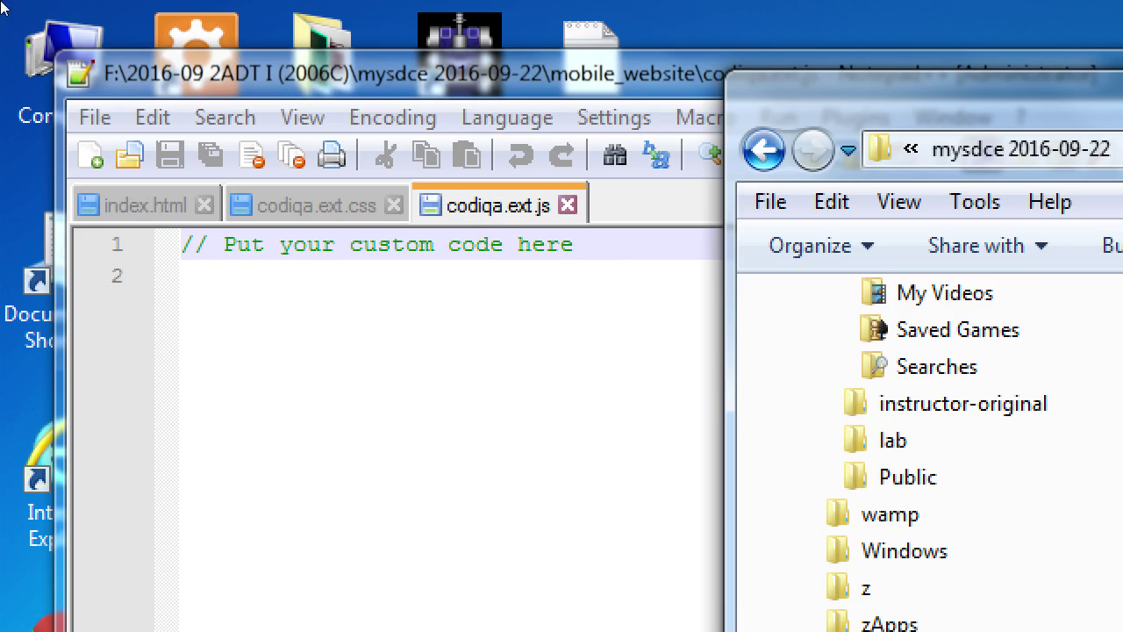
key("alt+Tab")
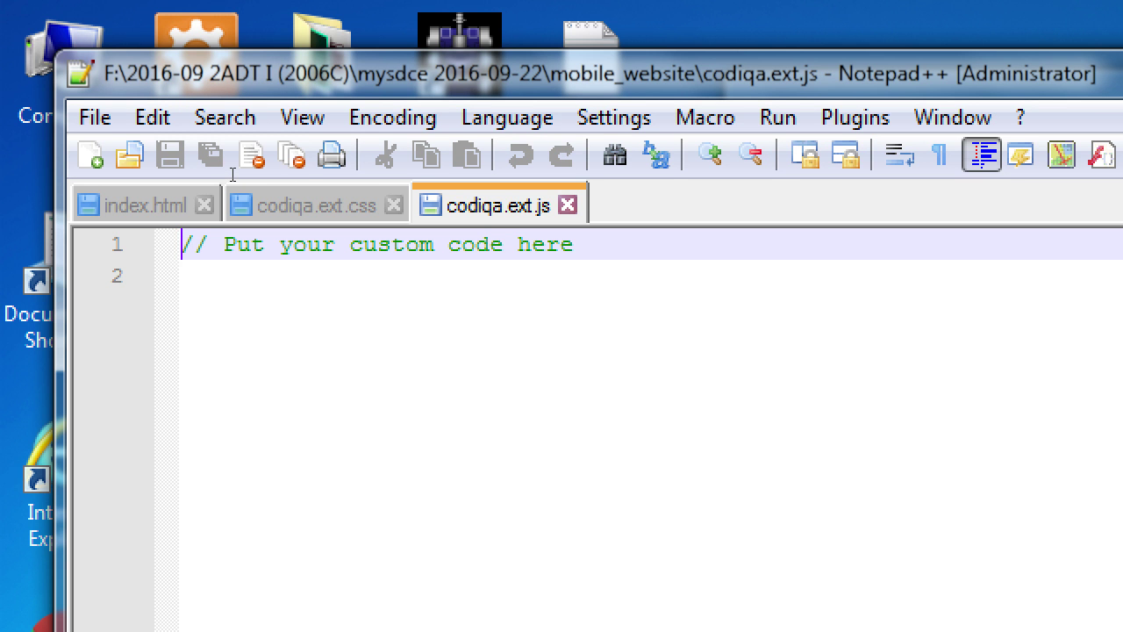
Check codiqa.ext.css, switch to index.html in a maximized window, and examine its markup from the head to the footer.
key("ctrl+Tab")
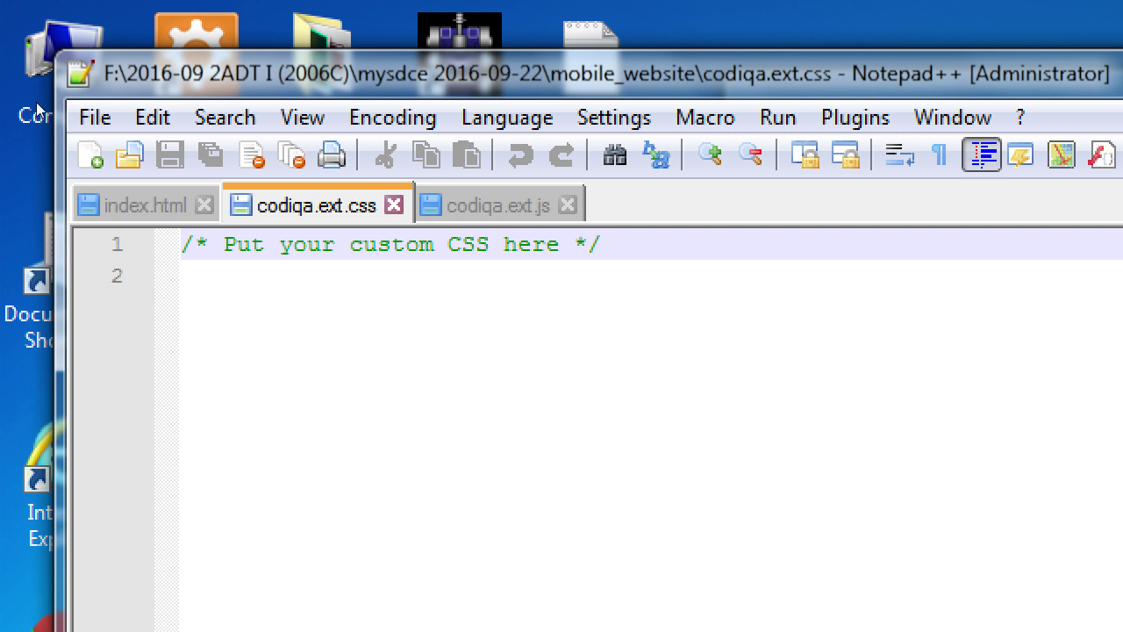
left_click(160, 188)
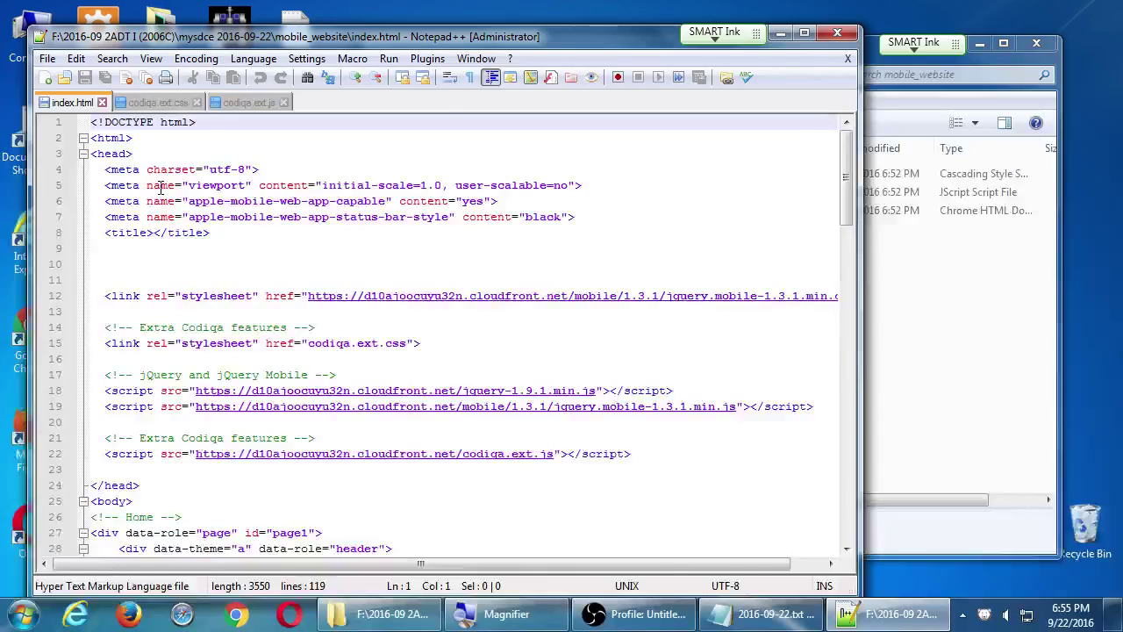
key("super+Up")
scroll(333, 482, "down", 20)
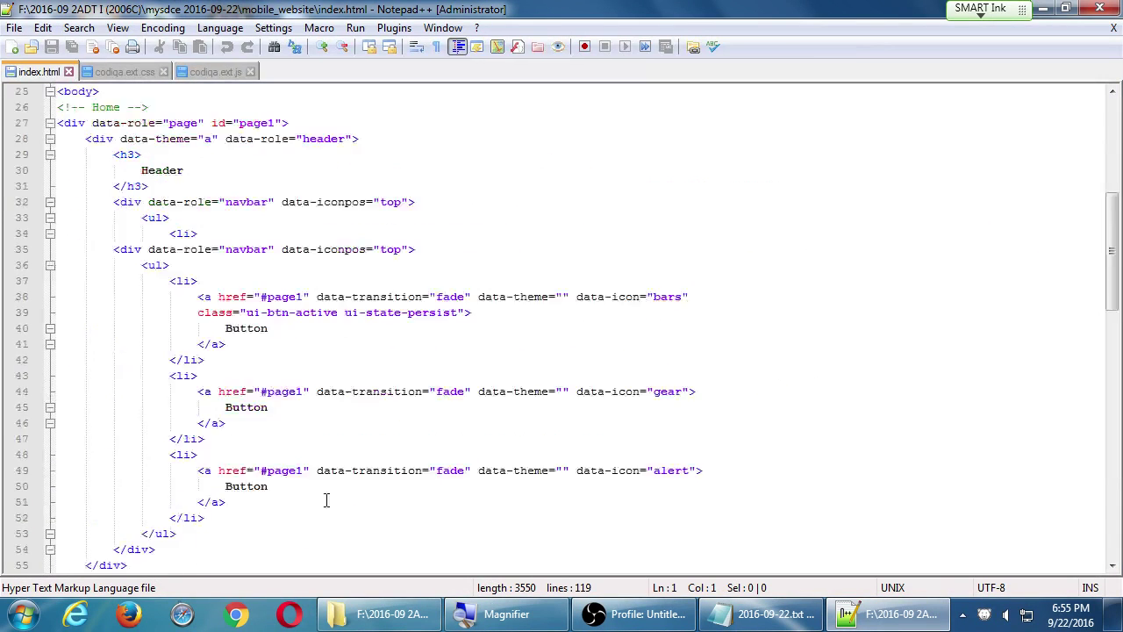
scroll(354, 444, "up", 20)
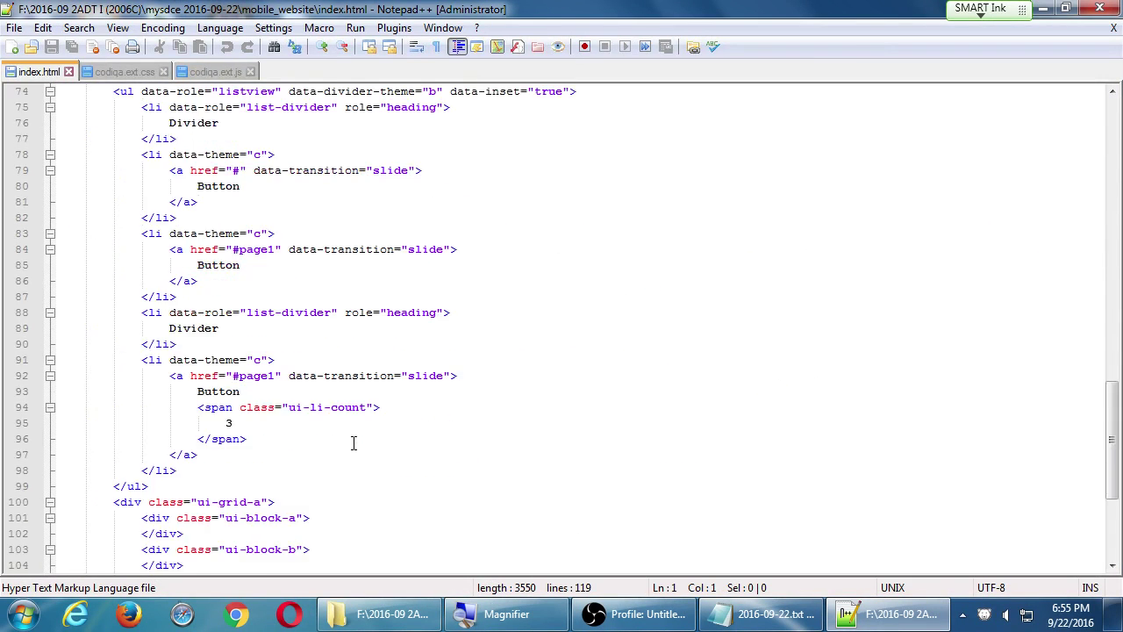
scroll(355, 434, "down", 20)
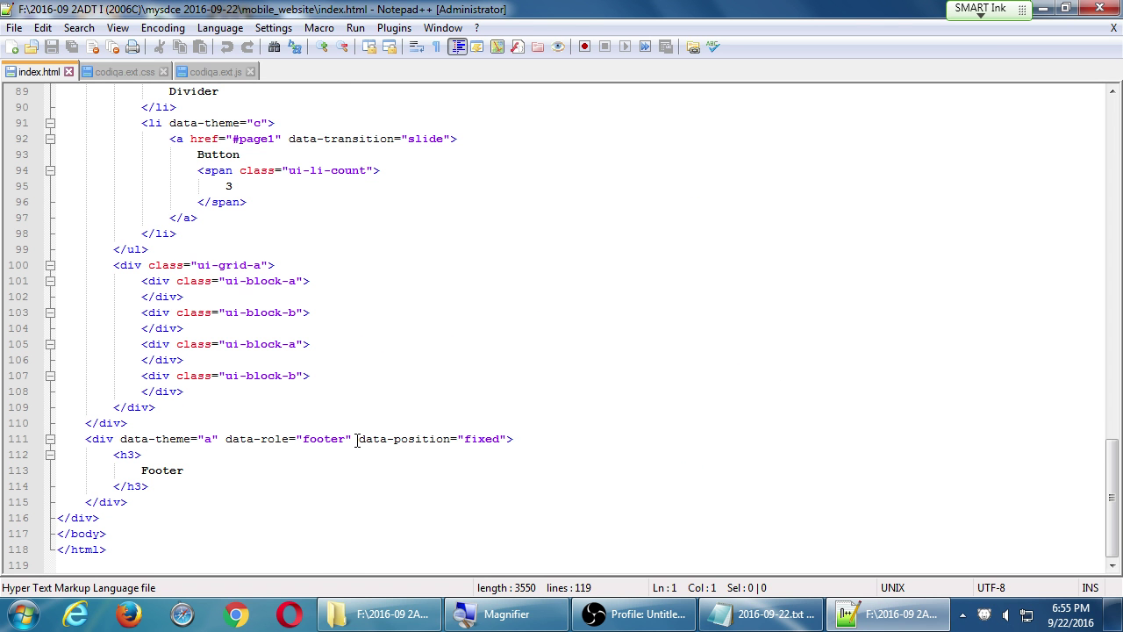
scroll(359, 434, "up", 20)
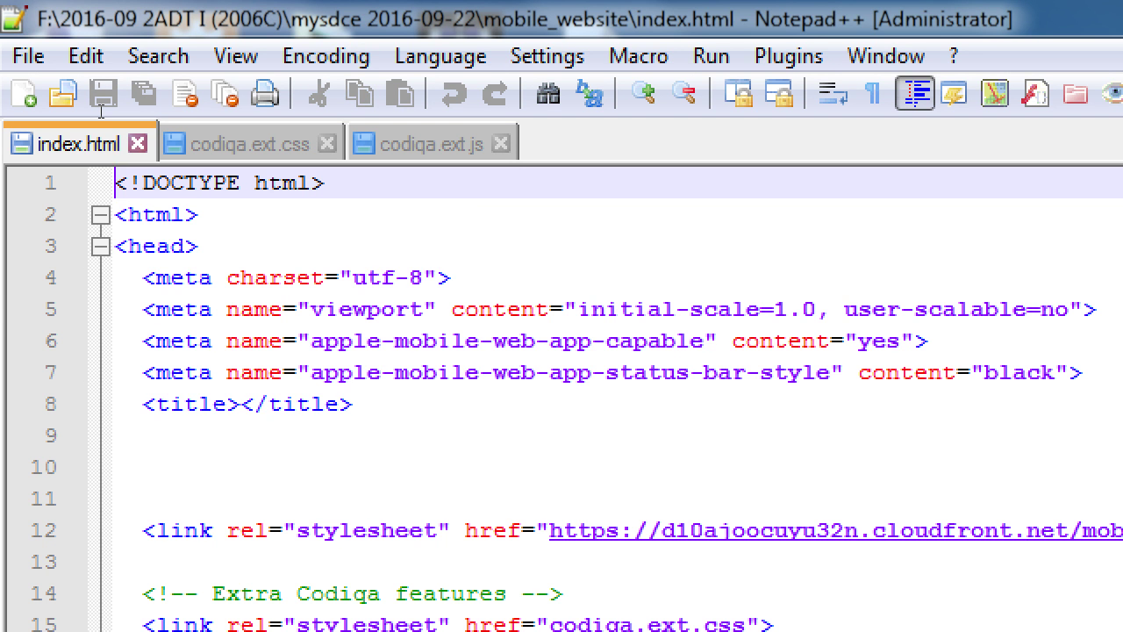
Change DOCTYPE to lowercase doctype in the first line of index.html and save the file.
key("Right")
key("Right")
key("ctrl+shift+Right")
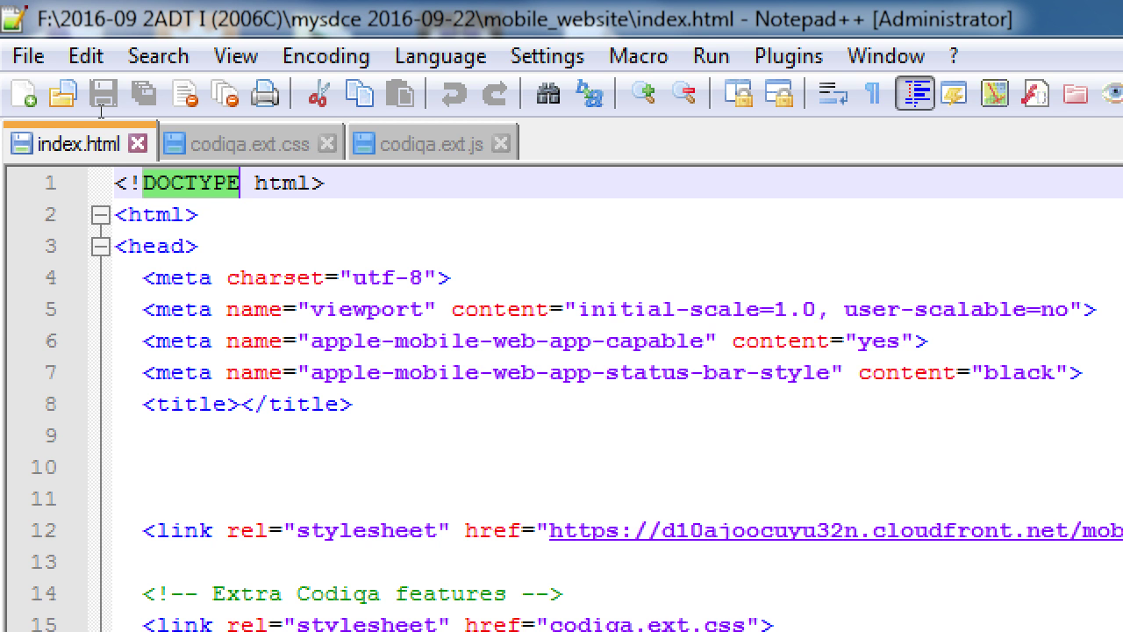
type("doctpye")
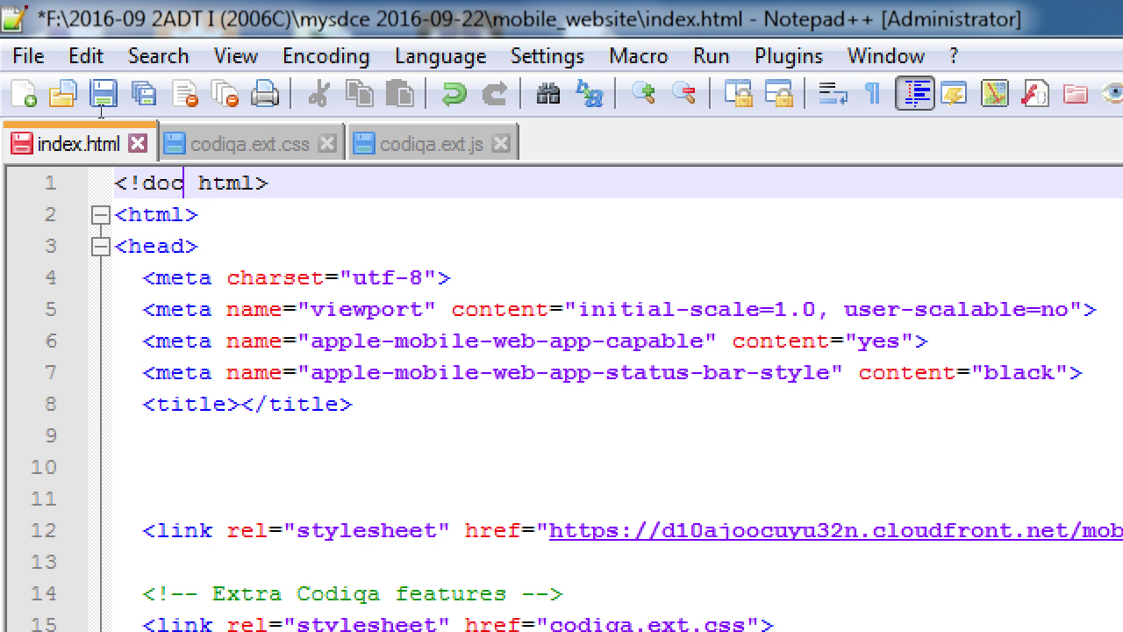
key("BackSpace")
key("BackSpace")
key("BackSpace")
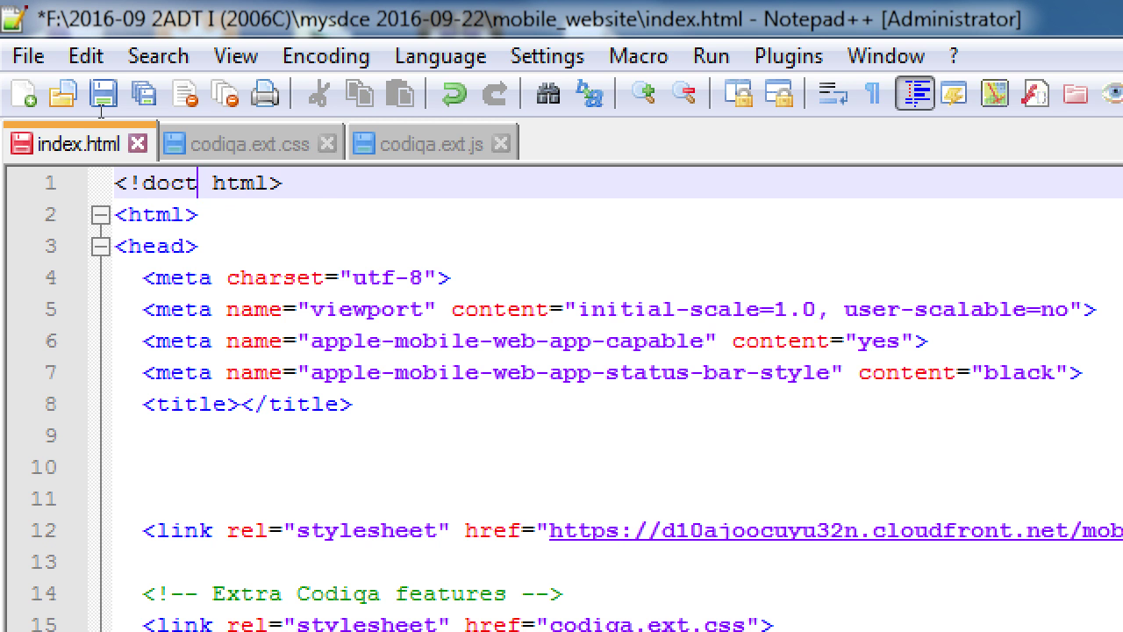
type("yp")
type("e")
key("ctrl+s")
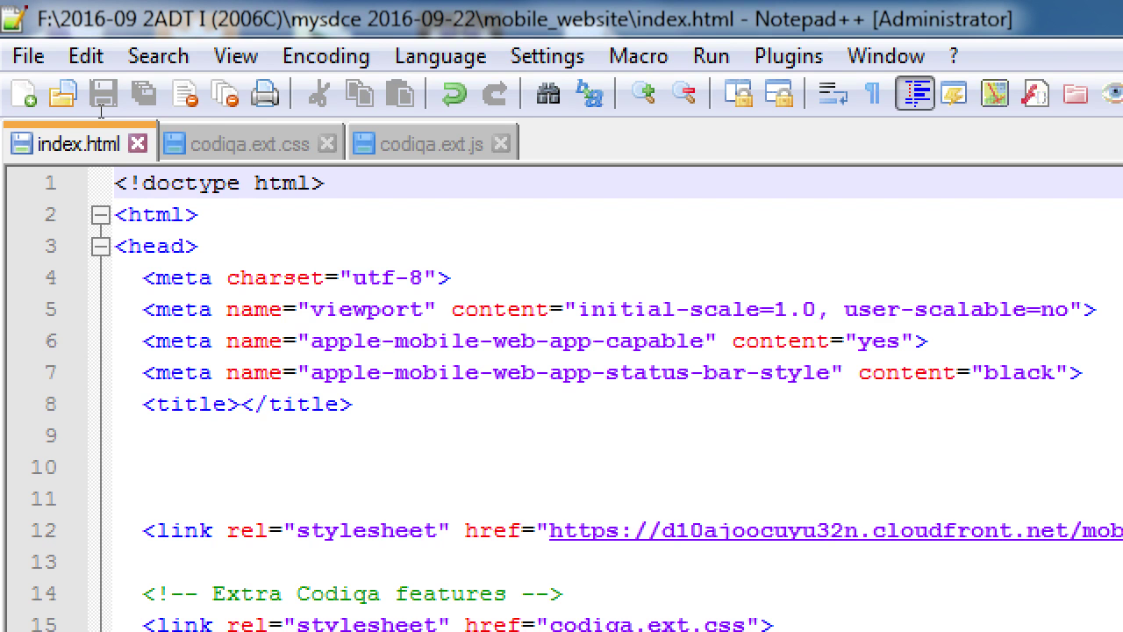
Append ", width=device-width" after user-scalable=no in the content of the viewport meta tag.
key("Down")
key("Down")
key("Down")
key("Down")
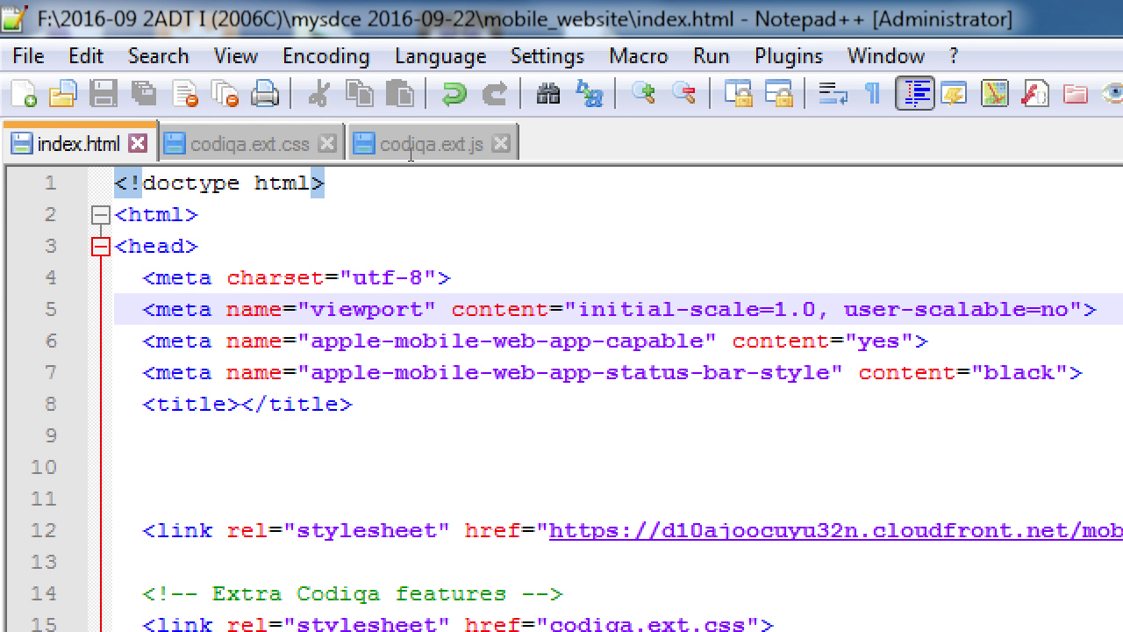
key("ctrl+Right")
key("ctrl+Right")
key("ctrl+Right")
key("ctrl+Right")
key("ctrl+Right")
key("ctrl+Right")
key("ctrl+Right")
key("ctrl+Right")
key("ctrl+Right")
key("ctrl+Right")
key("ctrl+Right")
key("shift+Right")
key("shift+Left")
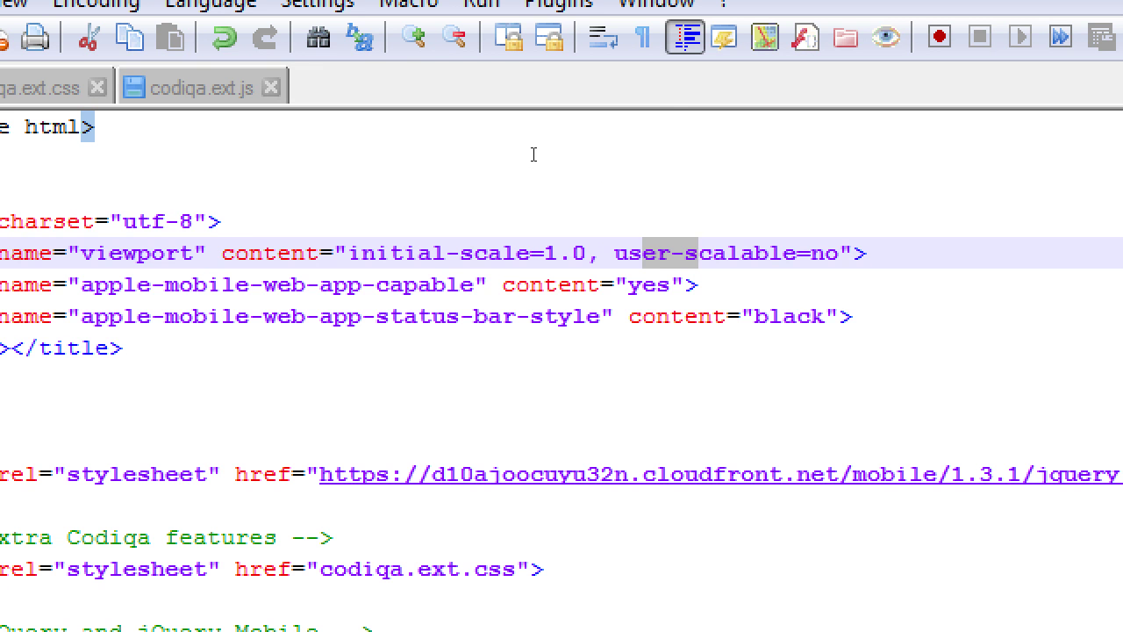
key("ctrl+Right")
key("ctrl+Right")
key("ctrl+Right")
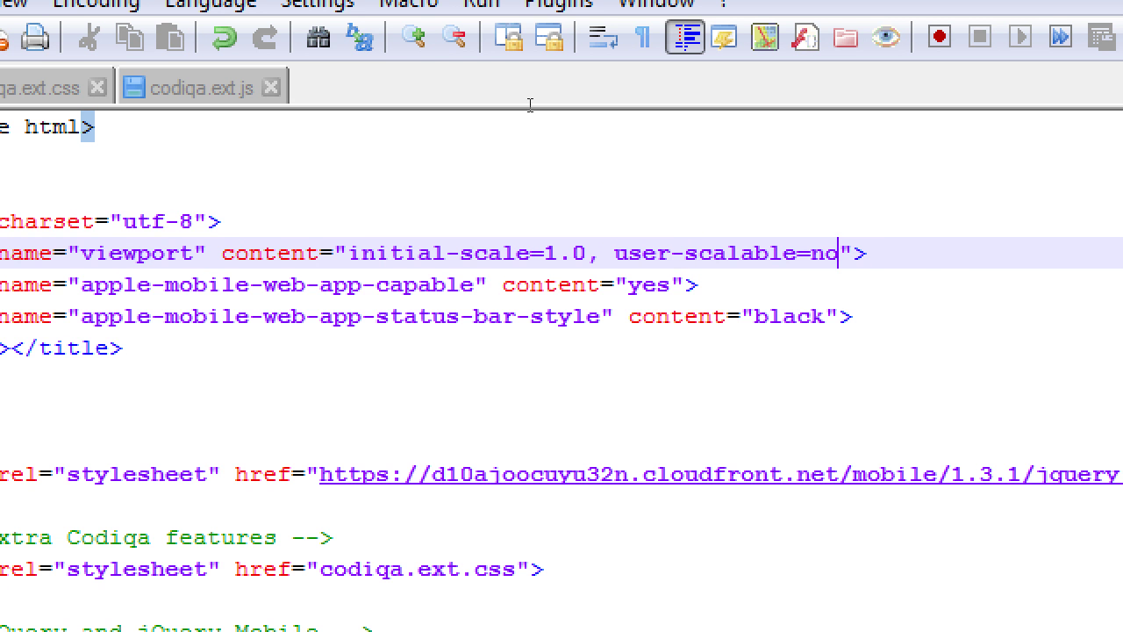
type(",")
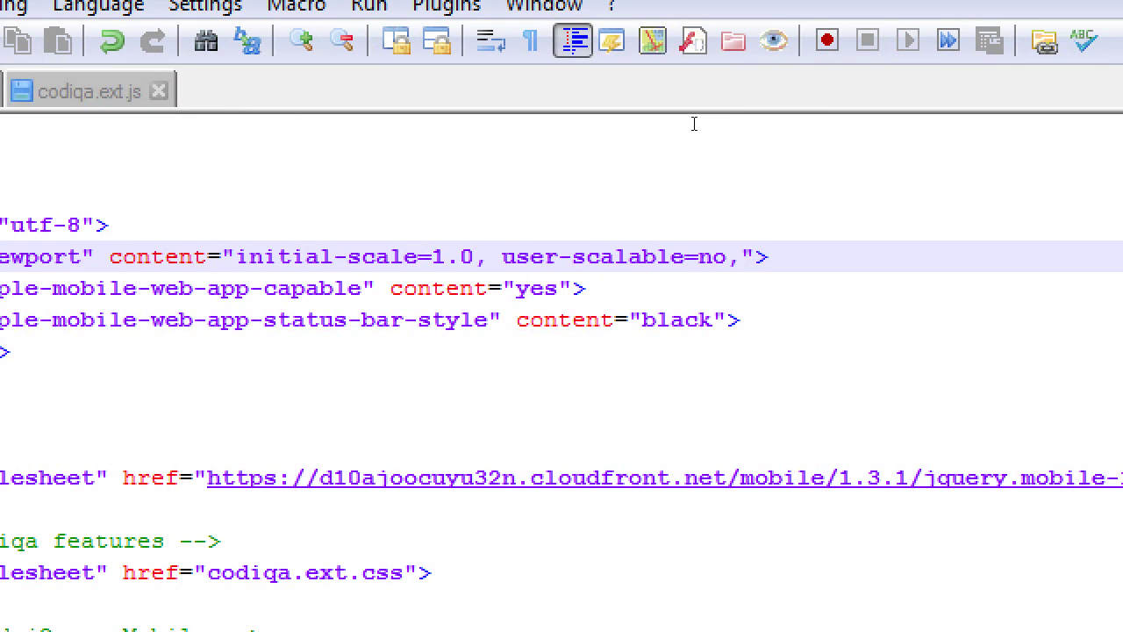
type(" w")
type("idth=")
type("device-width")
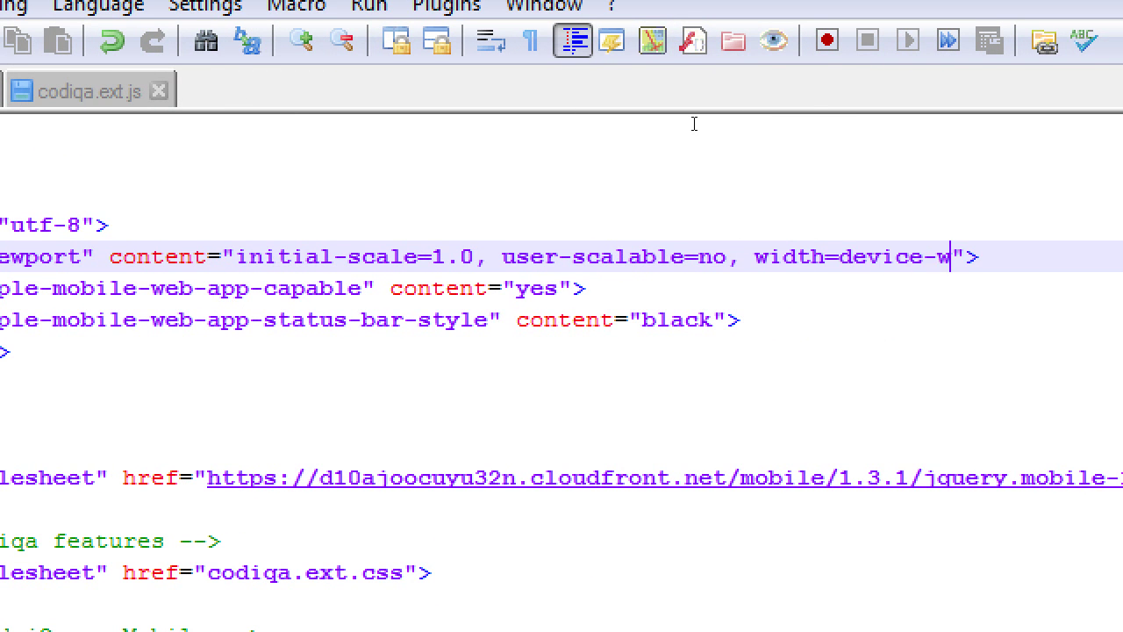
Highlight the width=device-width setting and the comma separating it from user-scalable=no in the viewport meta tag.
key("ctrl+shift+Left")
key("ctrl+shift+Left")
key("ctrl+shift+Left")
key("ctrl+shift+Left")
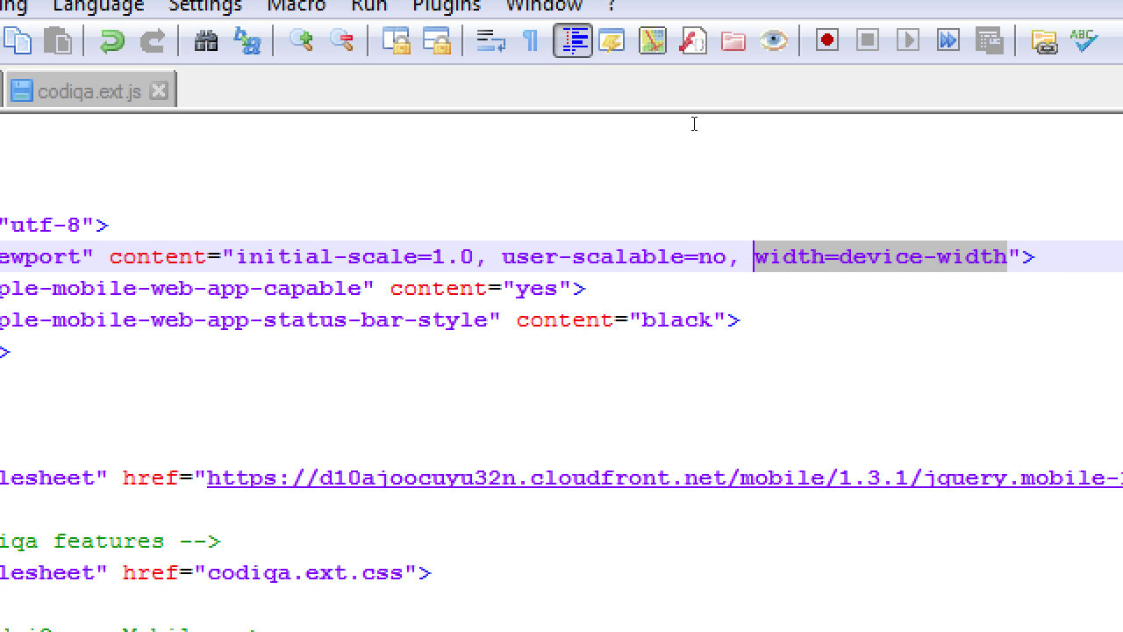
key("Left")
key("Left")
key("shift+Left")
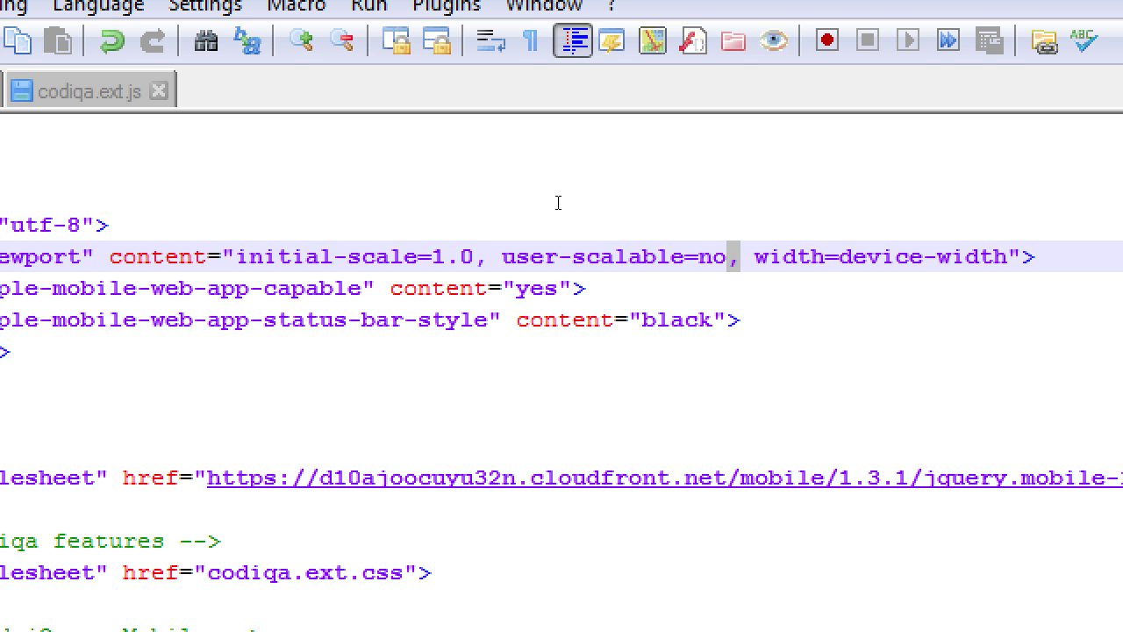
Highlight and review the apple-mobile-web-app-capable and apple-mobile-web-app-status-bar-style meta tags.
left_click(170, 279)
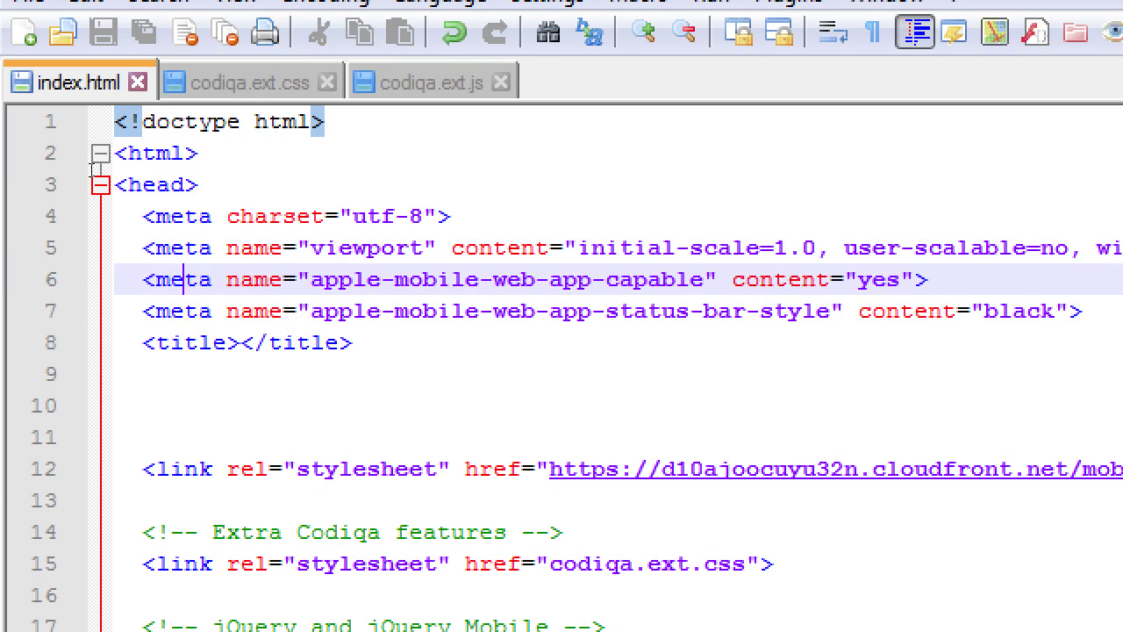
left_click_drag(170, 280, 190, 321)
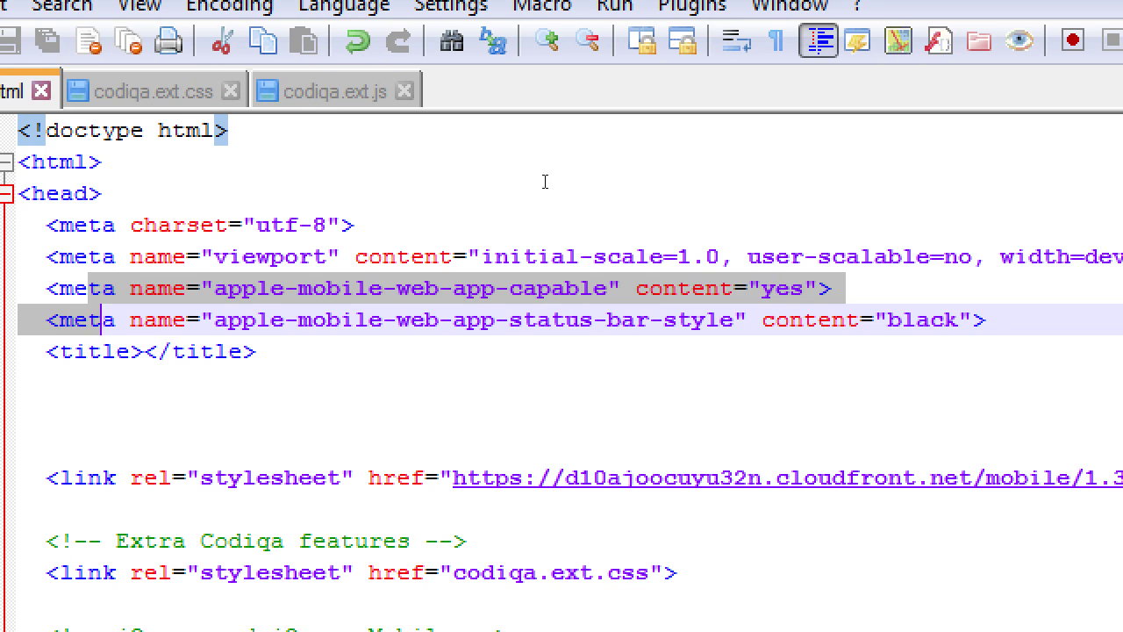
key("End")
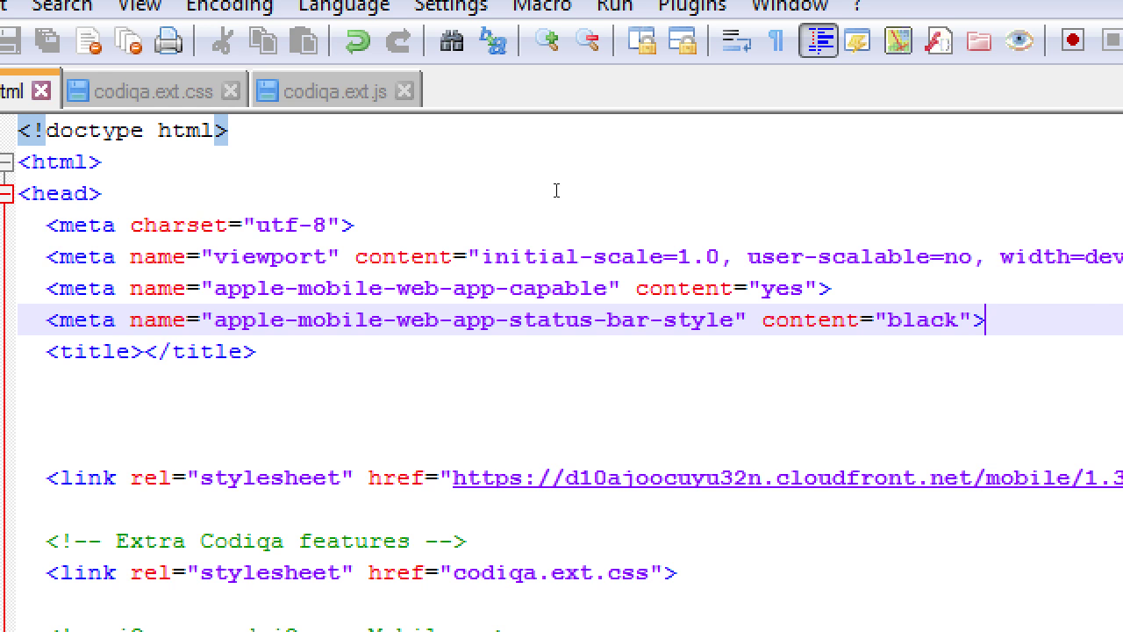
Go to the empty title element and preview the page in Firefox to compare the title with the browser tab.
key("Down")
key("shift+Home")
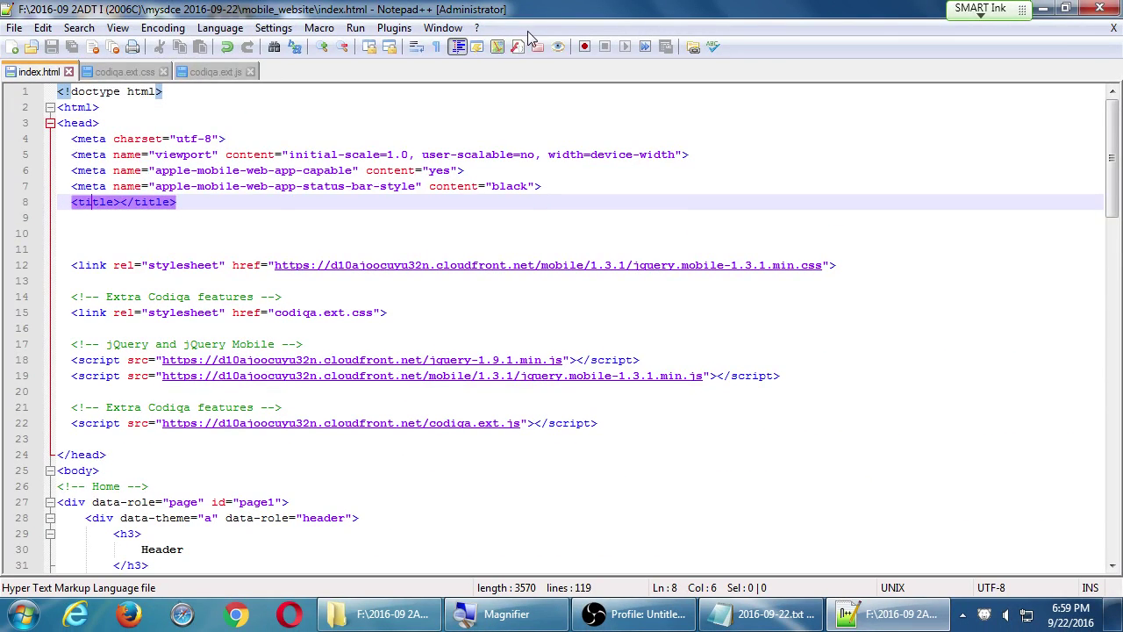
key("ctrl+alt+shift+x")
left_click_drag(589, 101, 648, 112)
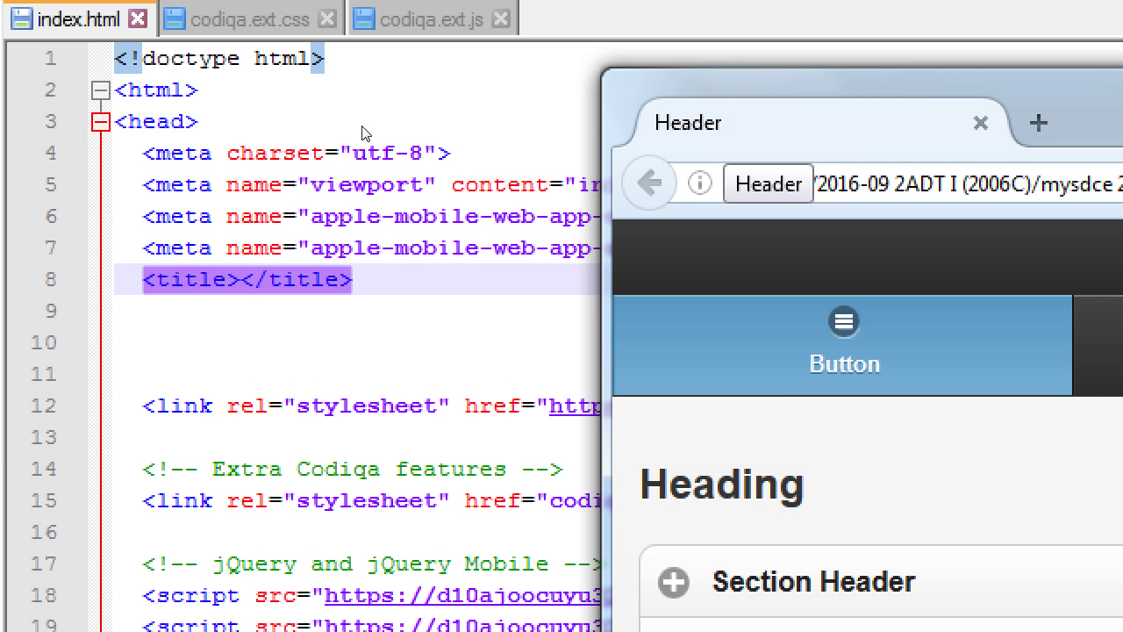
Return to index.html in Notepad++ and delete the extra blank lines below the title element, leaving a single one.
left_click(250, 343)
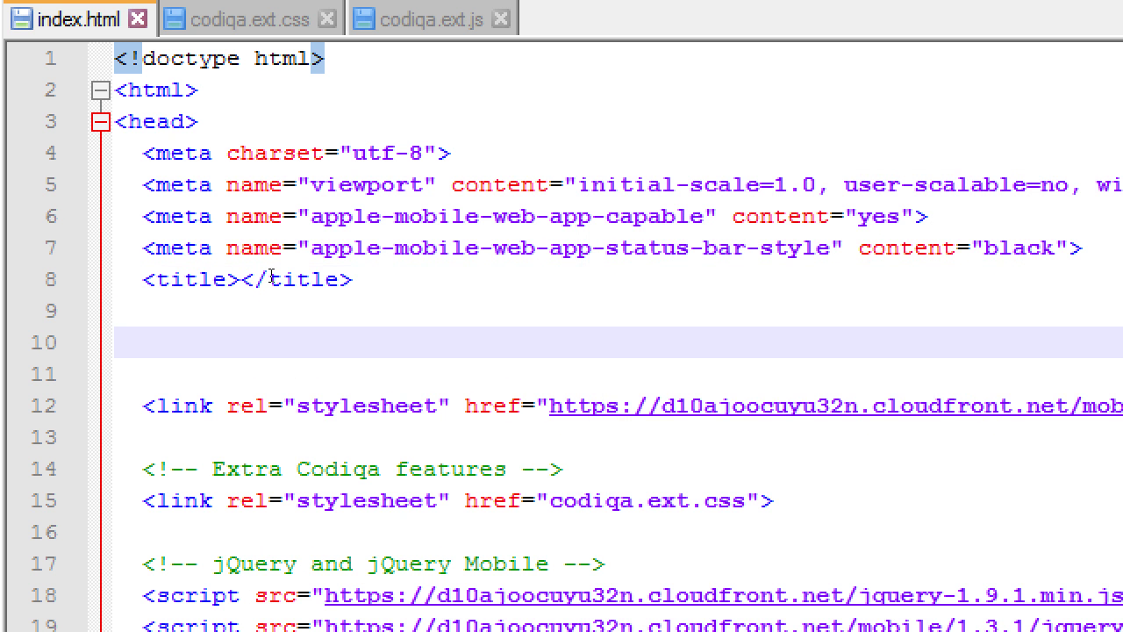
key("Down")
key("BackSpace")
key("BackSpace")
key("BackSpace")
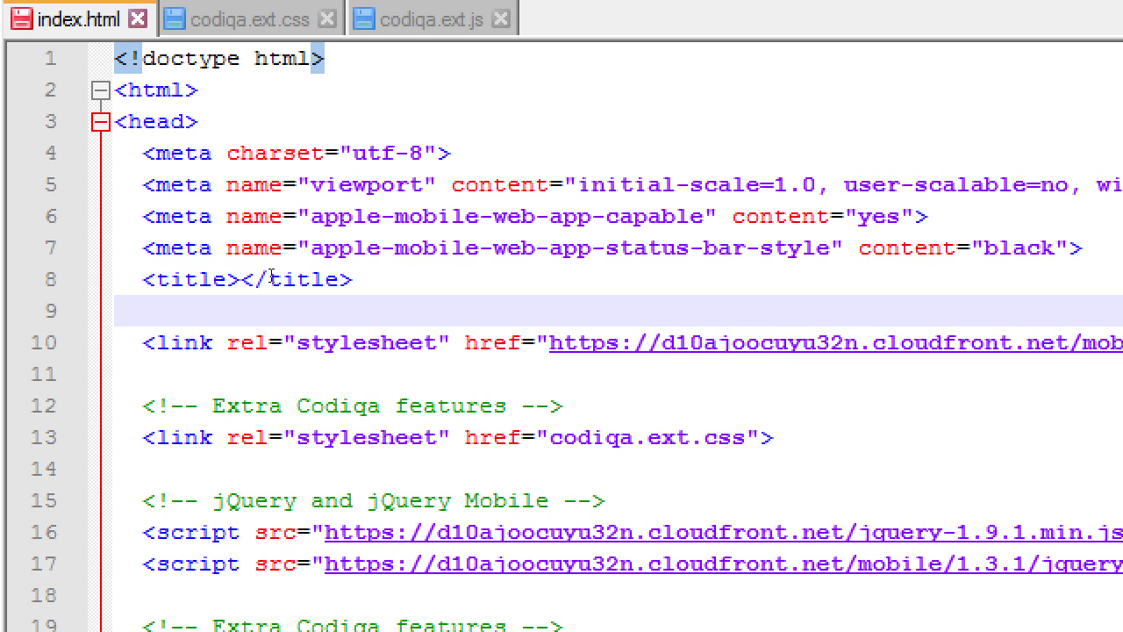
Review the two stylesheet links in the head, highlighting part of the codiqa.ext.css file name in the second one.
key("Down")
key("Down")
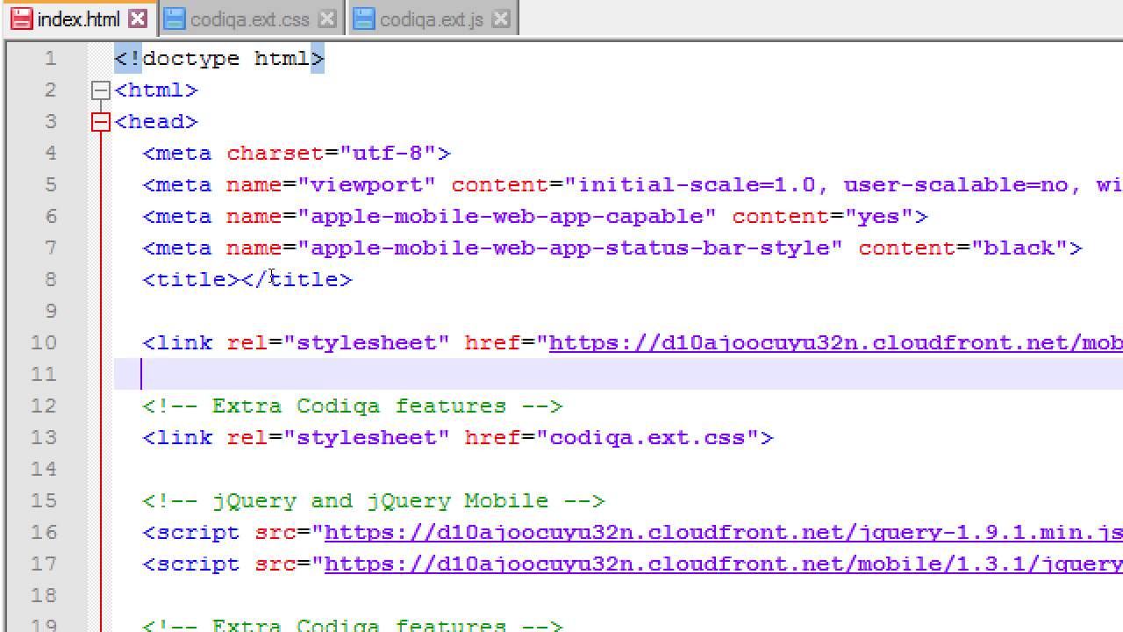
key("Up")
key("shift+Left")
key("shift+Left")
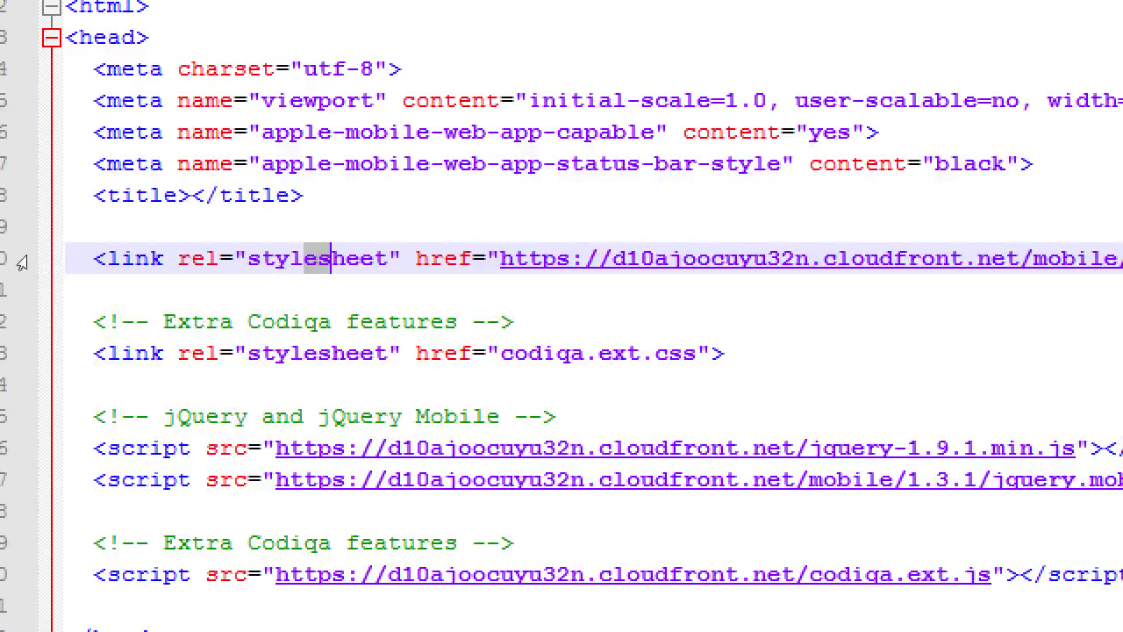
key("Down")
key("Down")
key("Down")
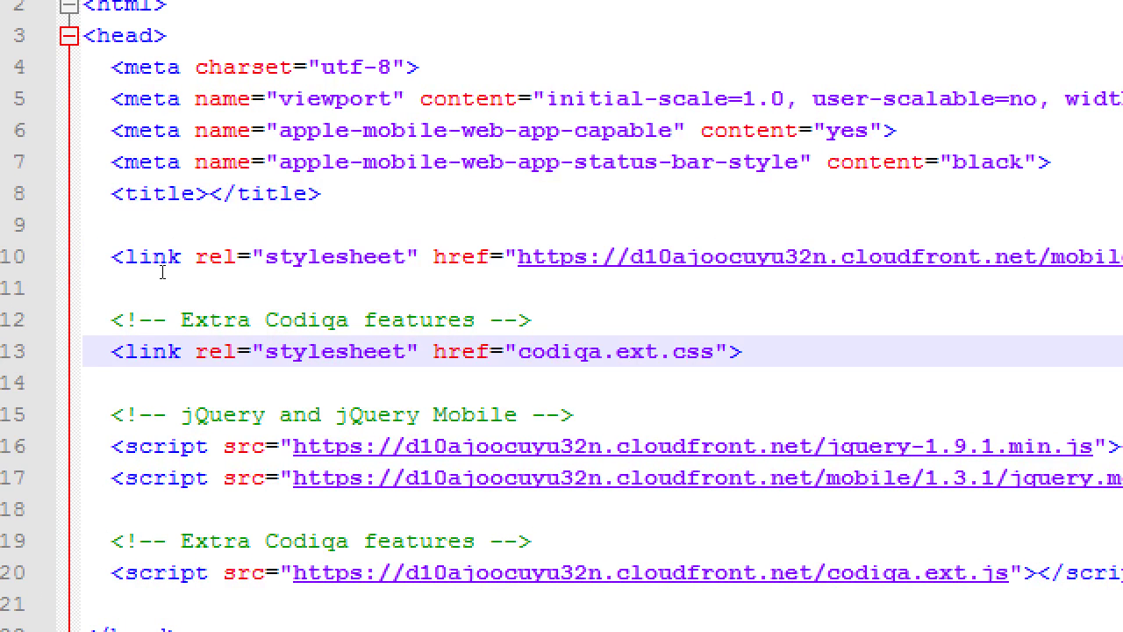
key("ctrl+Right")
key("ctrl+Right")
key("ctrl+Right")
key("ctrl+Right")
key("ctrl+Right")
key("ctrl+Right")
key("ctrl+shift+Right")
key("shift+Right")
key("shift+Right")
key("shift+Right")
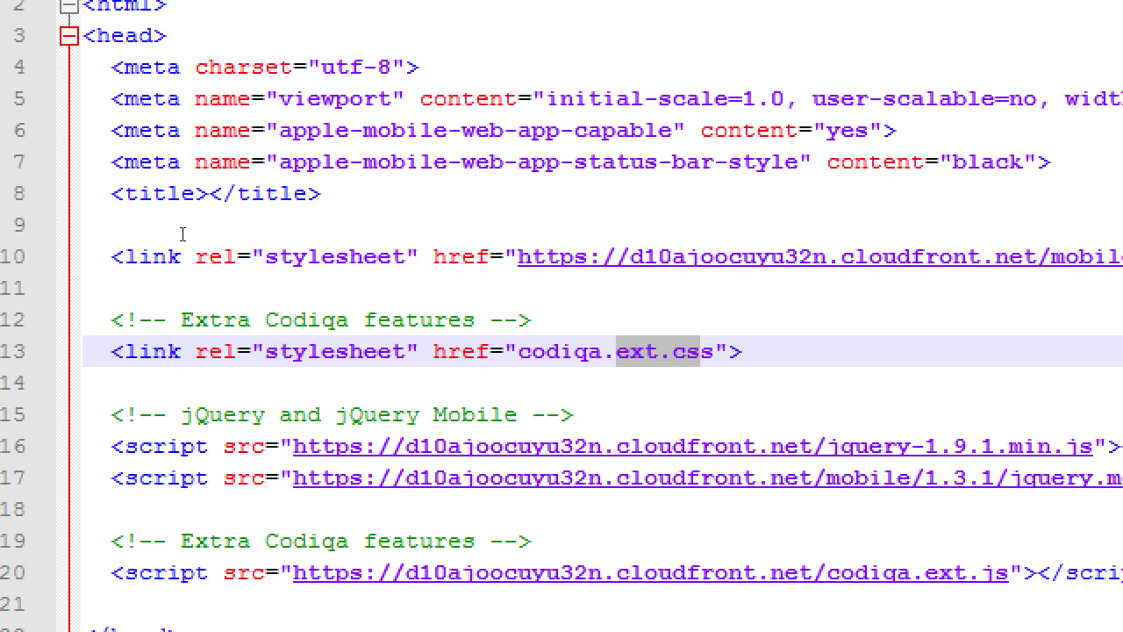
Highlight the stylesheet and href portion of the jQuery Mobile link that points to cloudfront.net.
key("Up")
key("Up")
key("Up")
key("shift+Right")
key("shift+Right")
key("shift+Right")
key("shift+Right")
key("shift+Right")
key("shift+Right")
key("shift+Right")
key("shift+Right")
key("shift+Right")
key("shift+Right")
key("shift+Right")
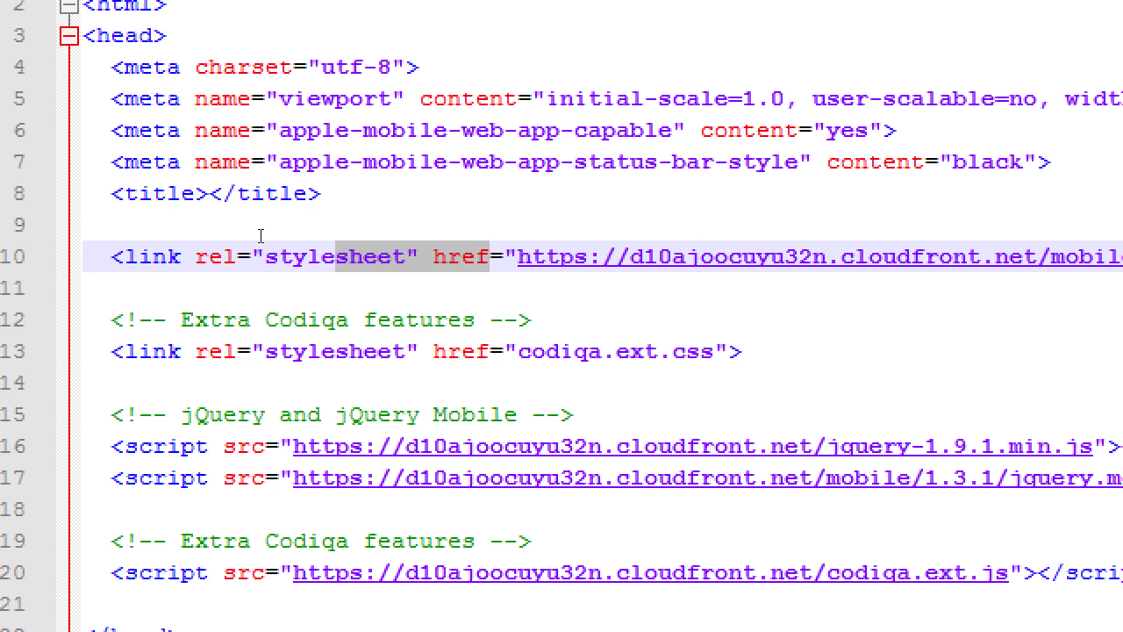
key("shift+Right")
key("shift+Right")
key("shift+Right")
key("shift+Right")
key("shift+Right")
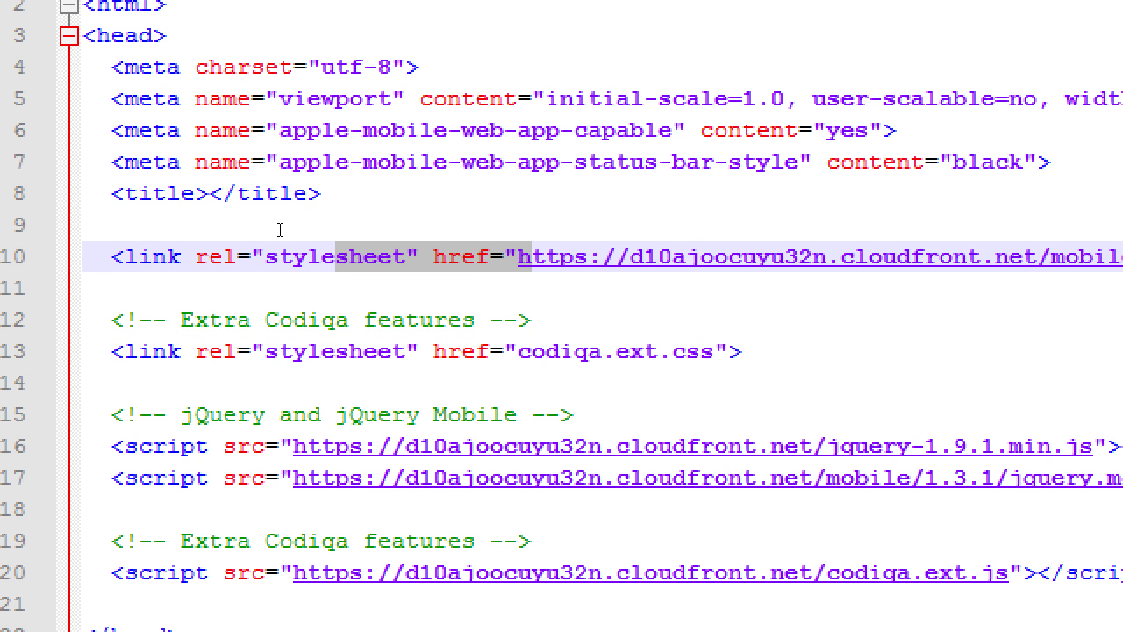
Highlight the href attribute of the codiqa.ext.css link for comparison with the external stylesheet link.
key("Down")
key("Down")
key("Down")
key("Left")
key("Left")
key("Left")
key("Left")
key("Left")
key("Left")
key("Left")
key("Left")
key("Left")
key("Left")
key("shift+Right")
key("shift+Right")
key("shift+Right")
key("shift+Right")
key("shift+Right")
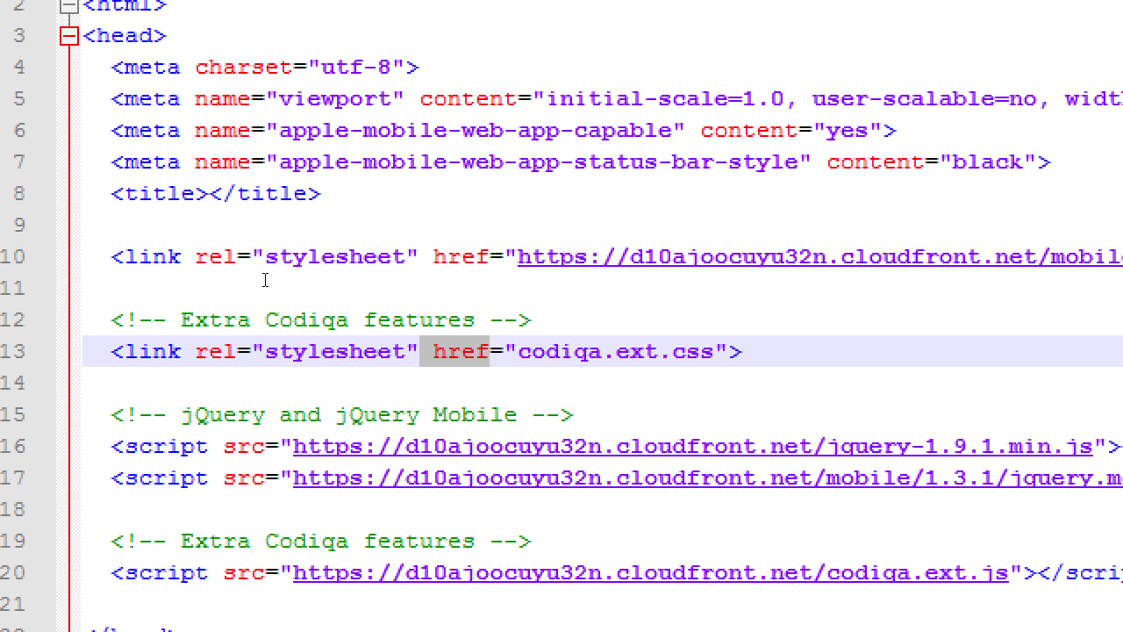
key("shift+Right")
key("shift+Right")
key("shift+Right")
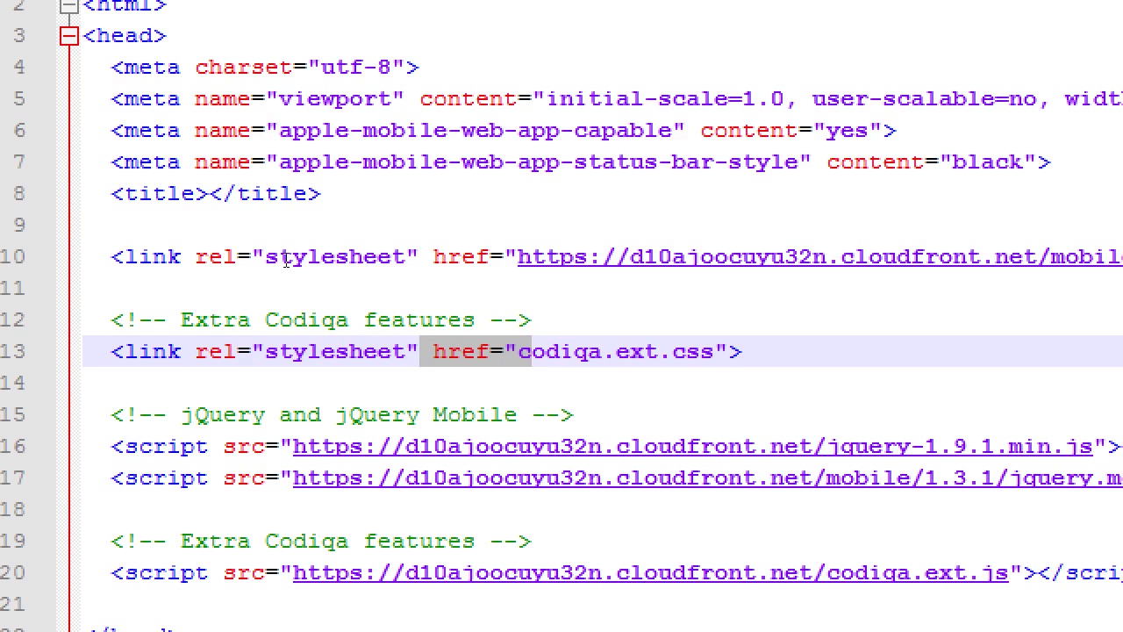
Compare the external https address in the first stylesheet link with the local codiqa.ext.css path in the second.
key("Up")
key("Up")
key("Up")
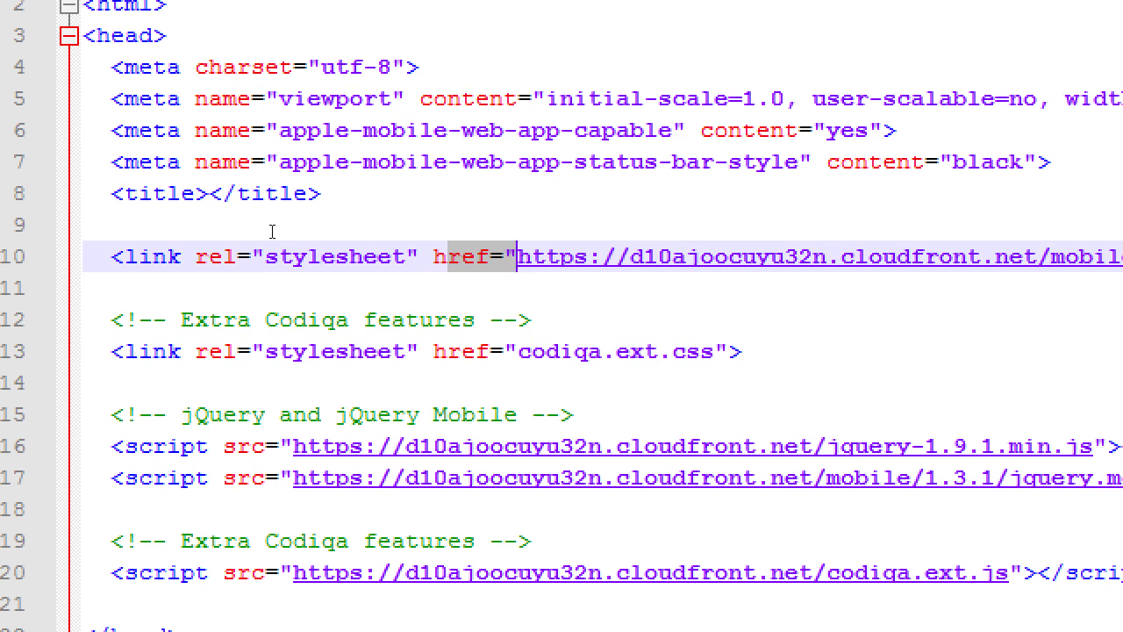
key("shift+Right")
key("shift+Right")
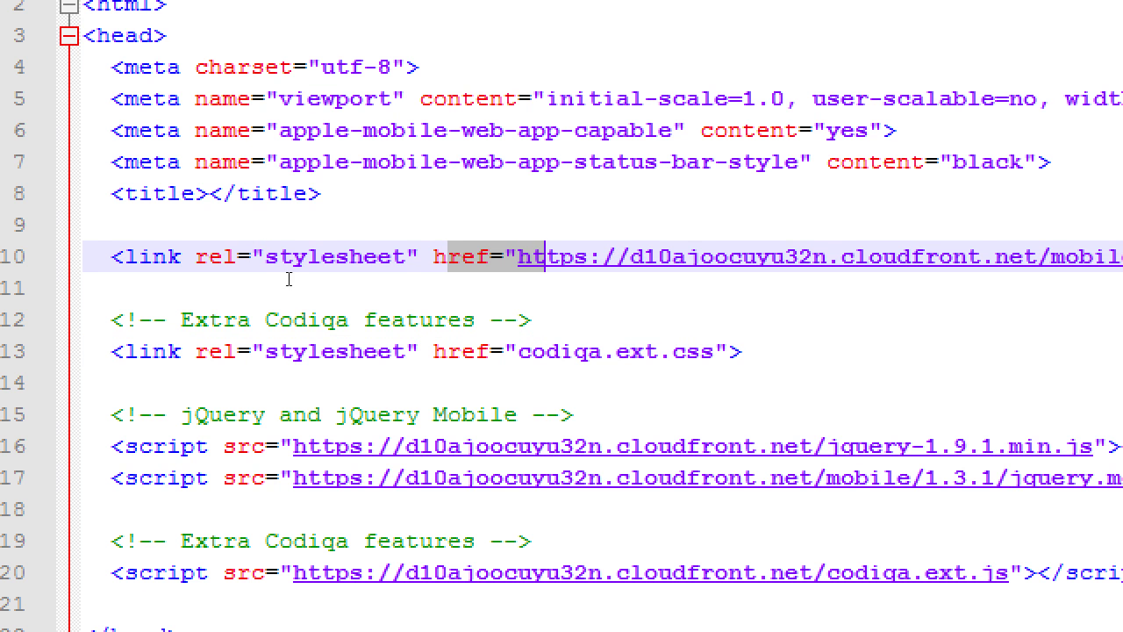
key("Down")
key("Down")
key("Down")
key("shift+Right")
key("shift+Right")
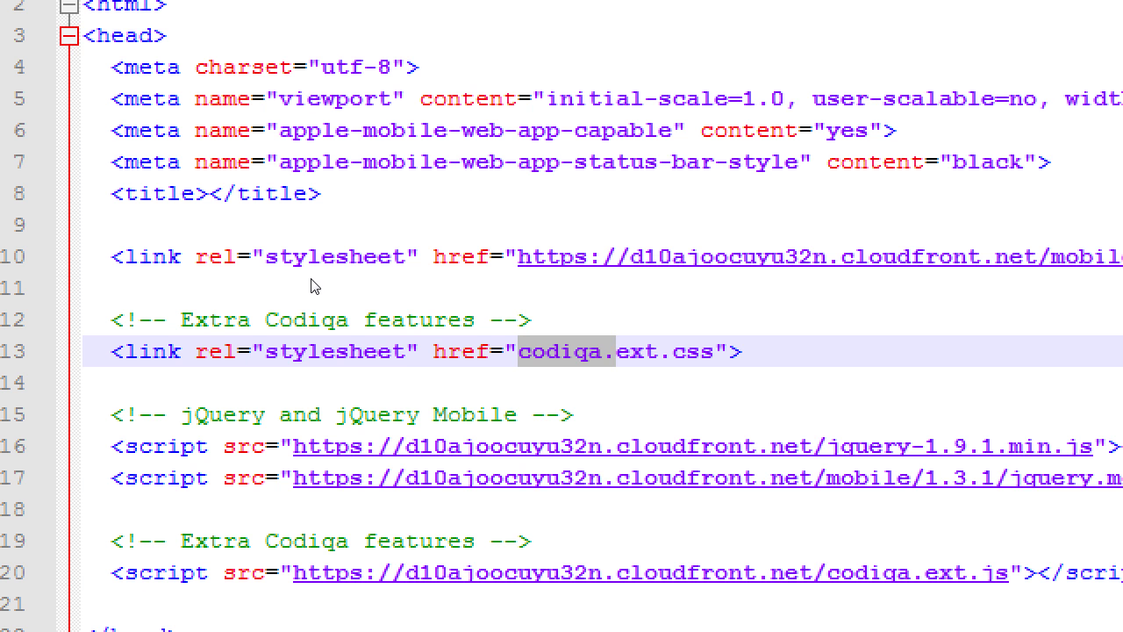
Review the head section around the "jQuery and jQuery Mobile" comment, highlighting part of that comment above the script tags.
key("Up")
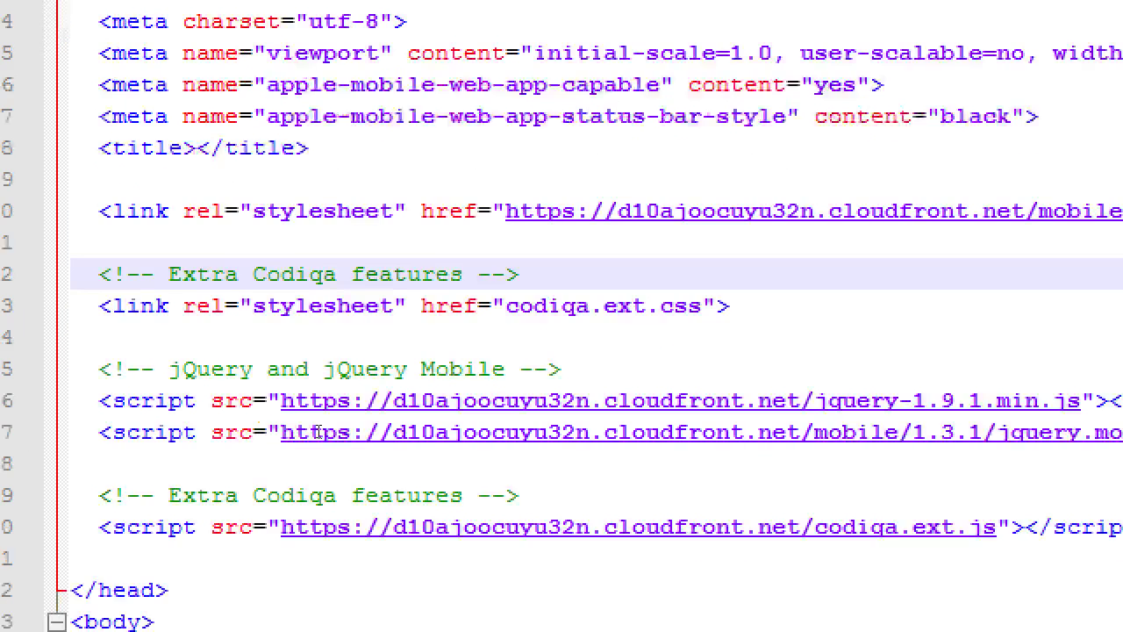
key("Down")
key("Down")
key("shift+Left")
key("shift+Left")
key("shift+Left")
key("shift+Left")
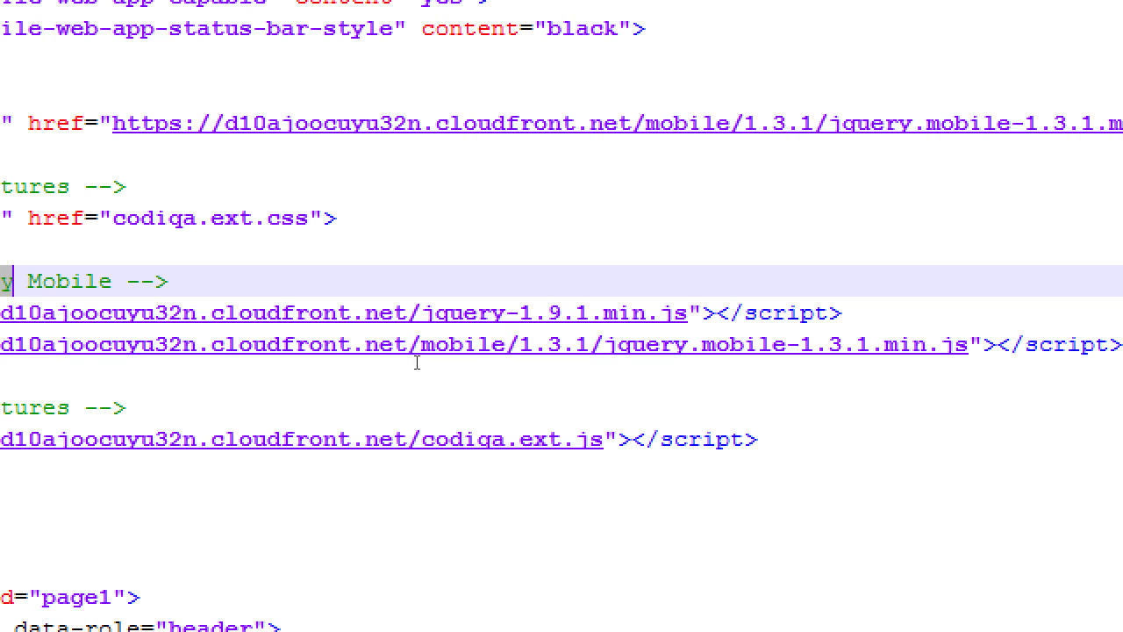
Remove the cloudfront.net address from the Extra Codiqa features script tag so its src is just codiqa.ext.js.
left_click(110, 398)
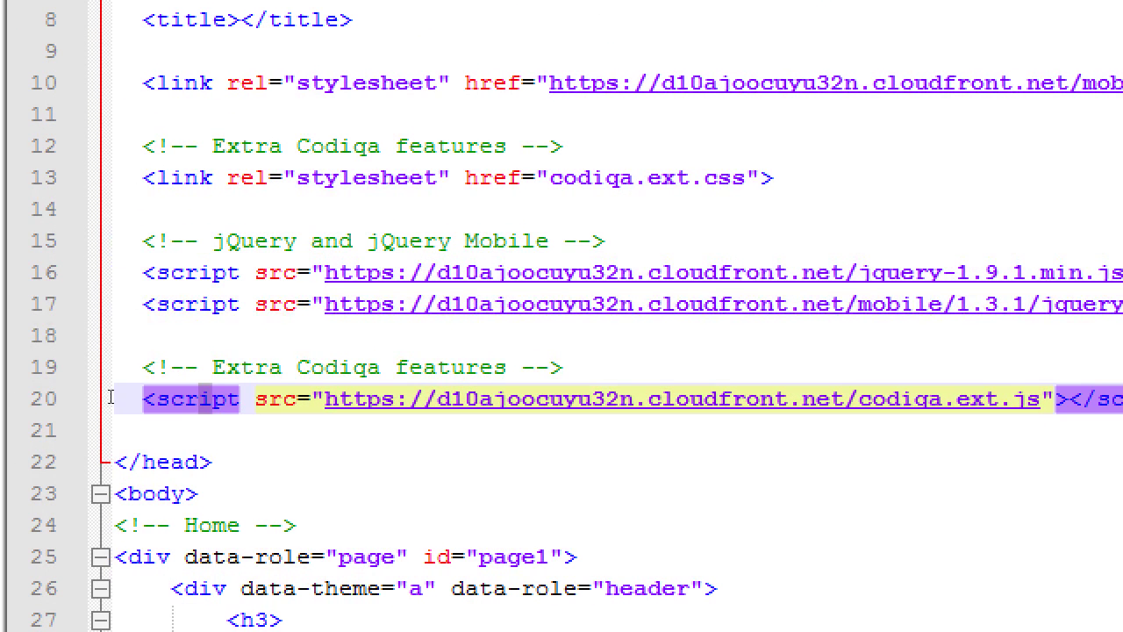
key("shift+Right")
key("shift+Right")
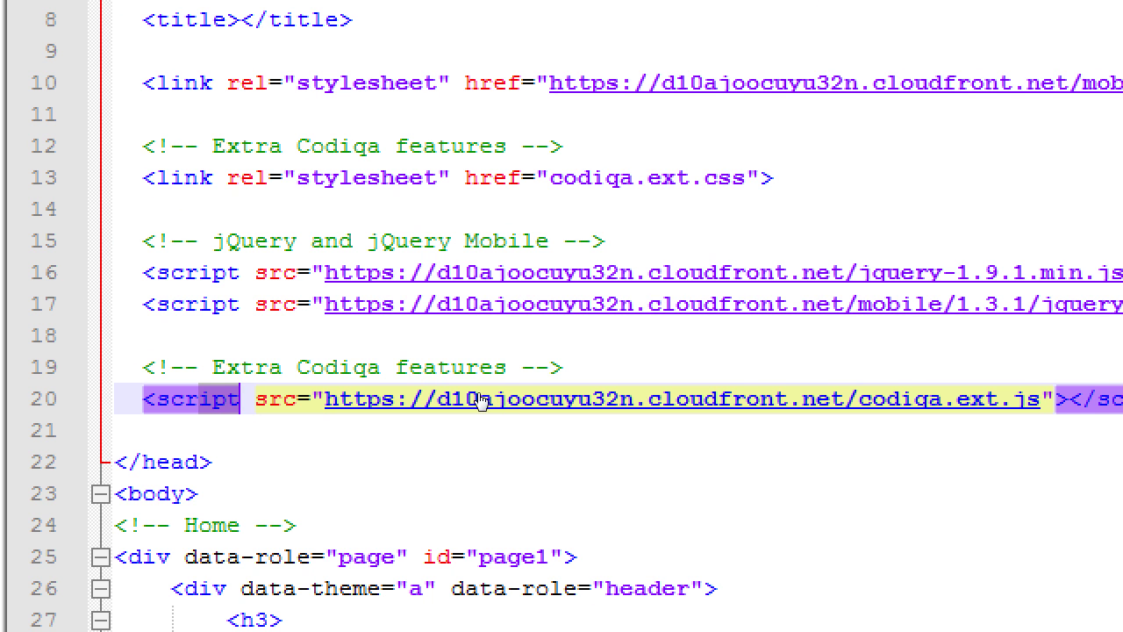
key("ctrl+Right")
key("ctrl+Right")
key("ctrl+Right")
key("ctrl+Right")
key("ctrl+Right")
key("ctrl+Right")
key("ctrl+Right")
key("ctrl+Right")
key("ctrl+Right")
key("ctrl+Right")
key("ctrl+Right")
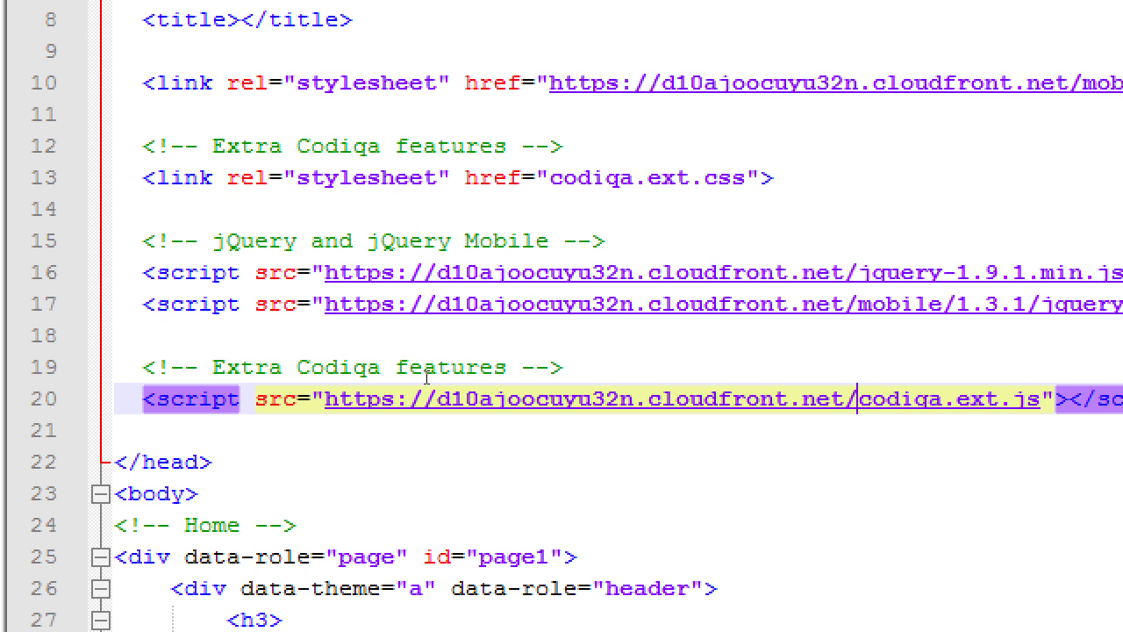
key("BackSpace")
key("BackSpace")
key("BackSpace")
key("BackSpace")
key("BackSpace")
key("BackSpace")
key("BackSpace")
key("BackSpace")
key("BackSpace")
key("BackSpace")
key("BackSpace")
key("BackSpace")
key("BackSpace")
key("BackSpace")
key("BackSpace")
key("BackSpace")
key("BackSpace")
key("BackSpace")
key("BackSpace")
key("BackSpace")
key("BackSpace")
key("BackSpace")
key("BackSpace")
key("BackSpace")
key("BackSpace")
key("BackSpace")
key("BackSpace")
key("BackSpace")
key("BackSpace")
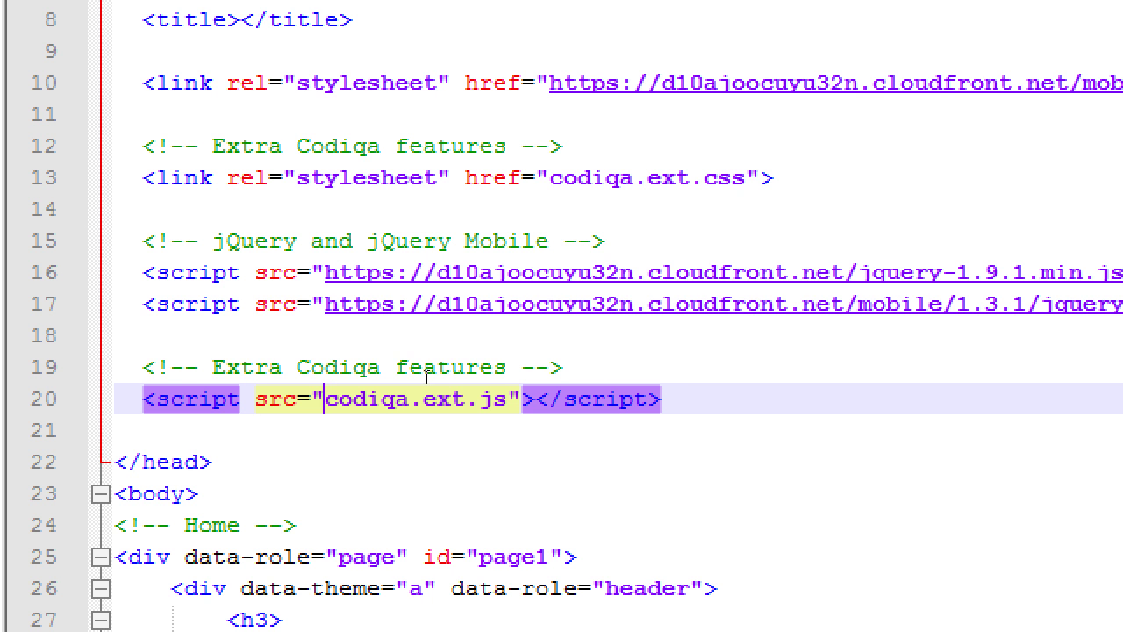
Copy the jQuery and Extra Codiqa features script block, delete it from the head, and clear the leftover blank lines.
key("End")
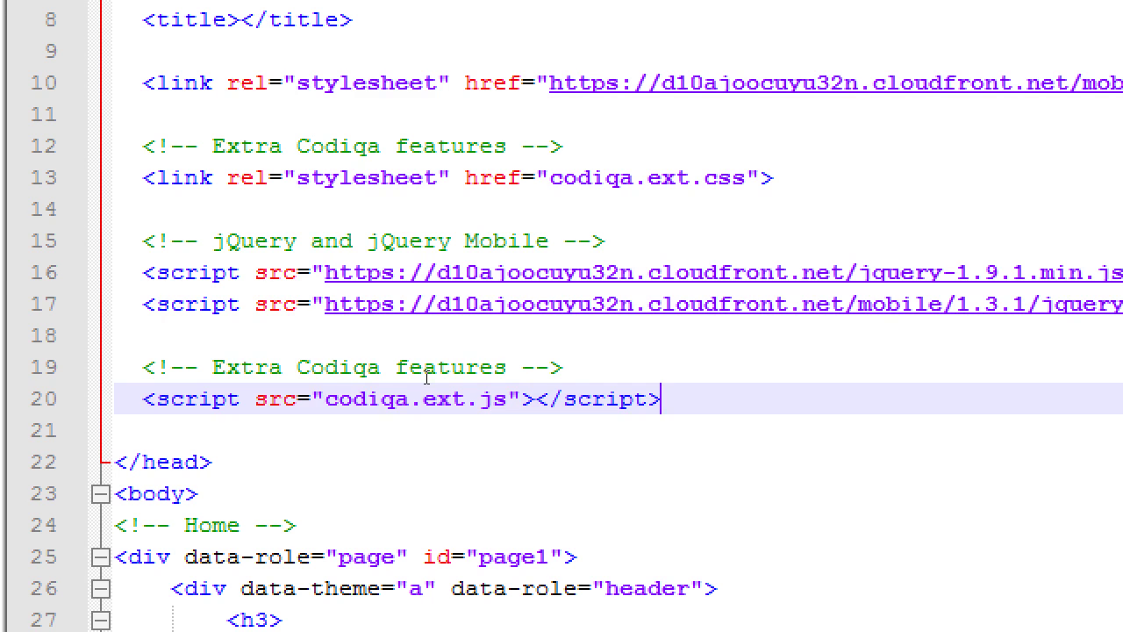
key("shift+Home")
key("shift+Up")
key("shift+Up")
key("shift+Up")
key("shift+Up")
key("shift+Up")
key("shift+Left")
key("shift+Left")
key("ctrl+c")
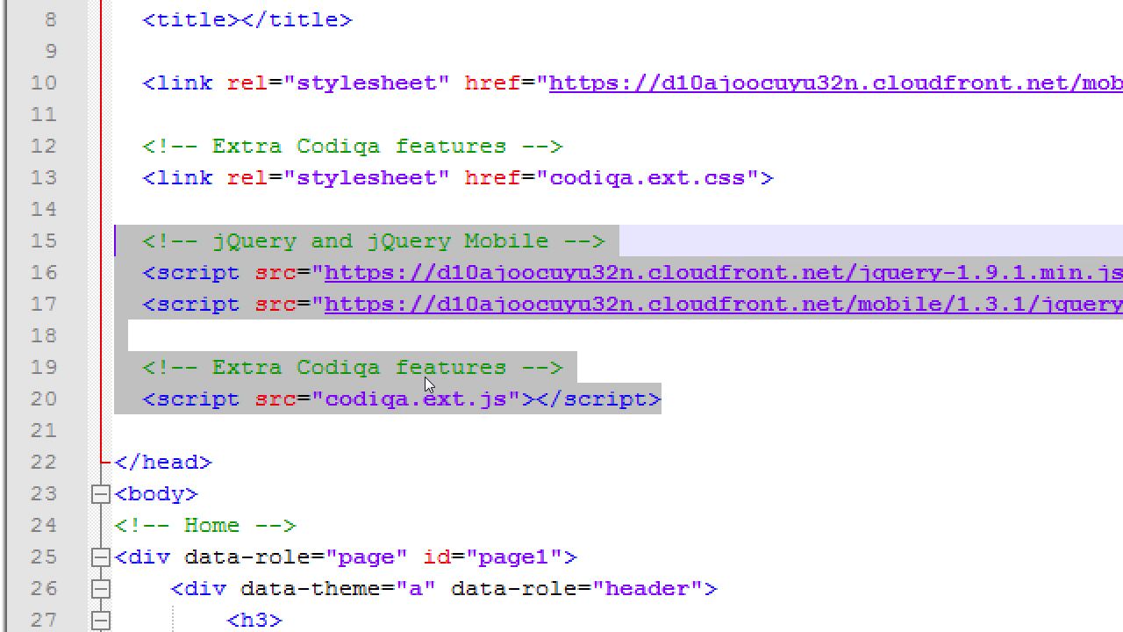
key("Delete")
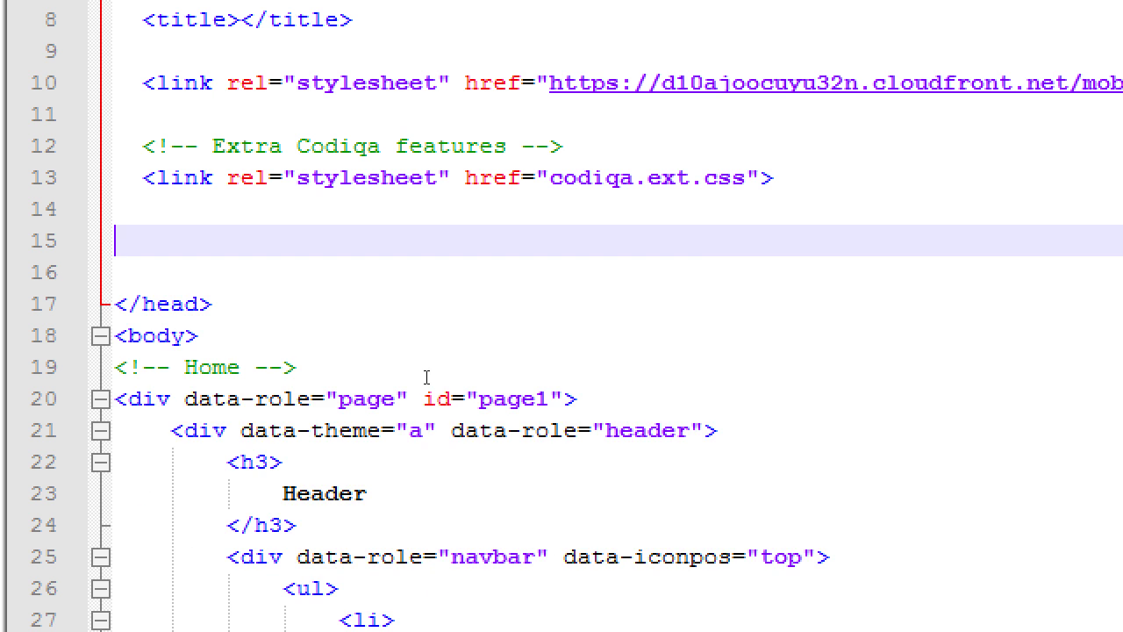
key("Delete")
key("BackSpace")
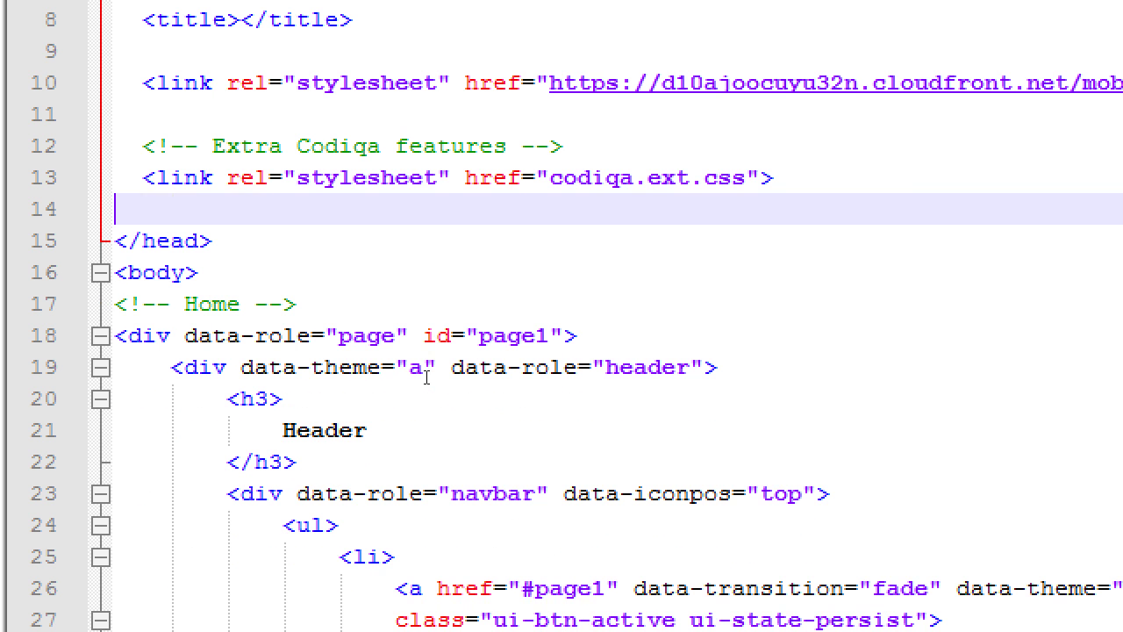
key("BackSpace")
Delete the blank line at the end of the file and paste the script block just above the closing body tag.
scroll(426, 377, "down", 20)
key("ctrl+End")
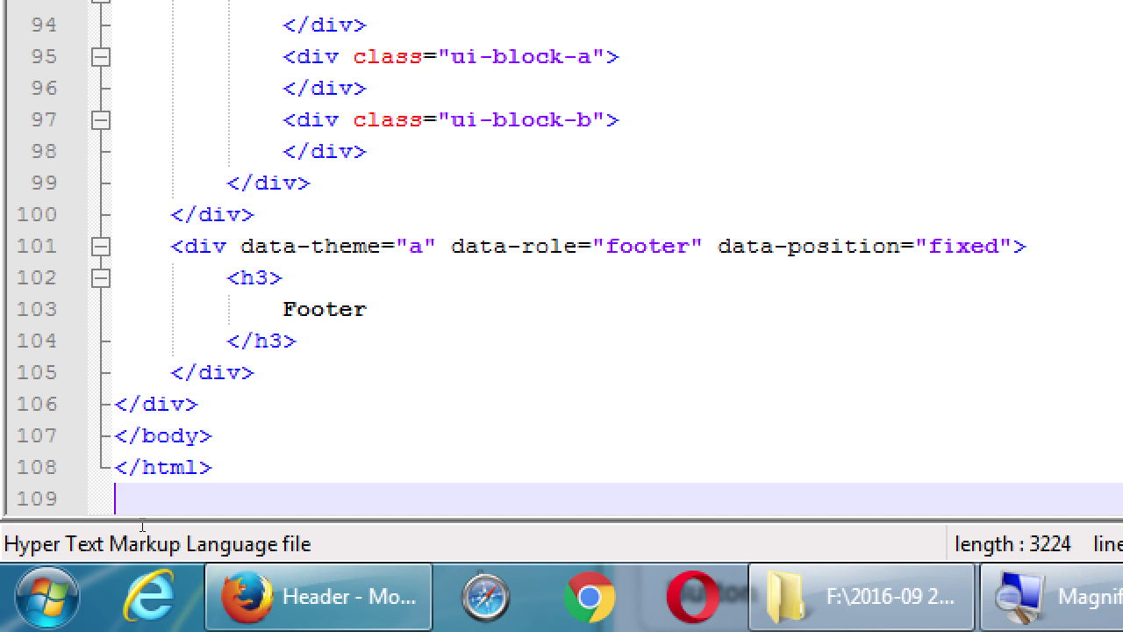
key("BackSpace")
key("Up")
key("Up")
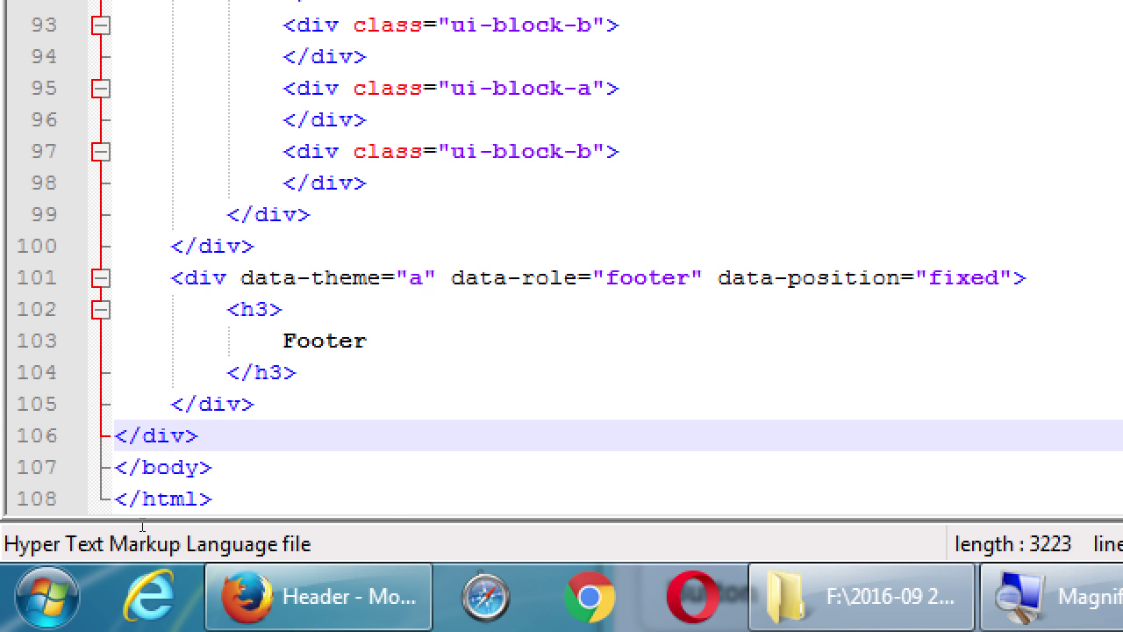
key("Return")
key("ctrl+v")
key("ctrl+End")
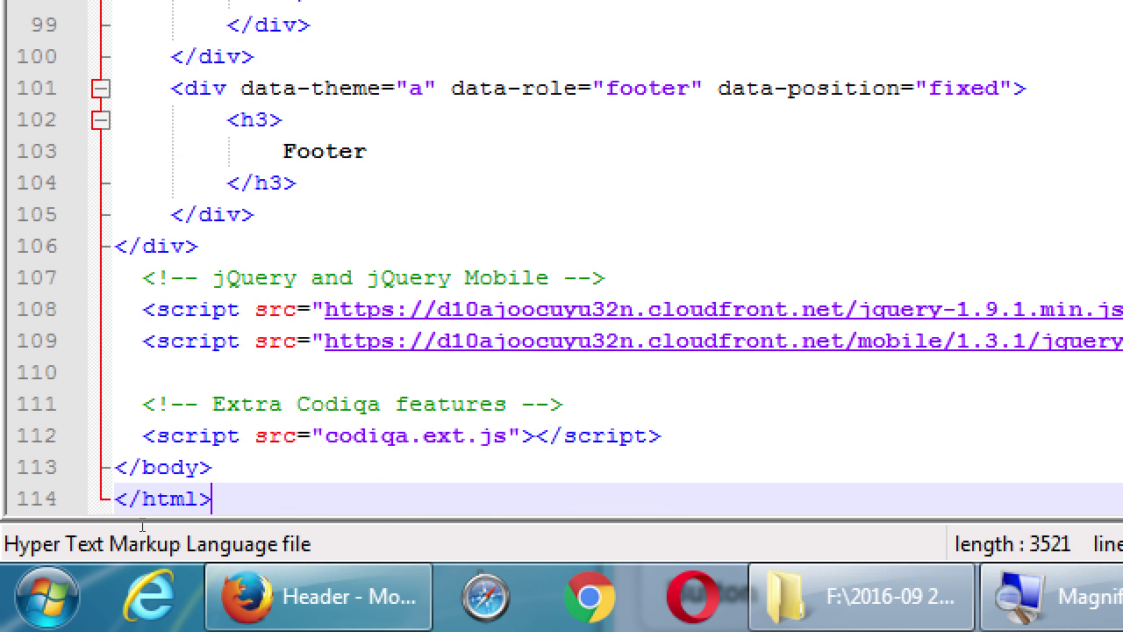
Highlight the relocated script block, from the codiqa.ext.js tag up to the jQuery comment, for review.
key("Up")
key("Up")
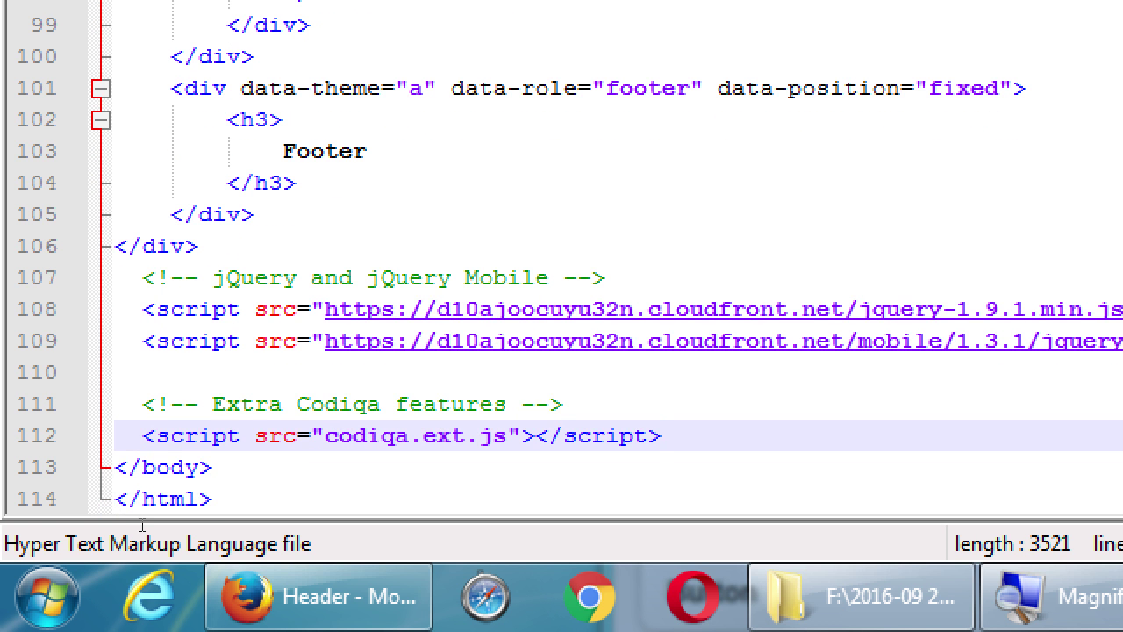
key("shift+Home")
key("shift+Up")
key("shift+Up")
key("shift+Up")
key("shift+Up")
key("shift+Up")
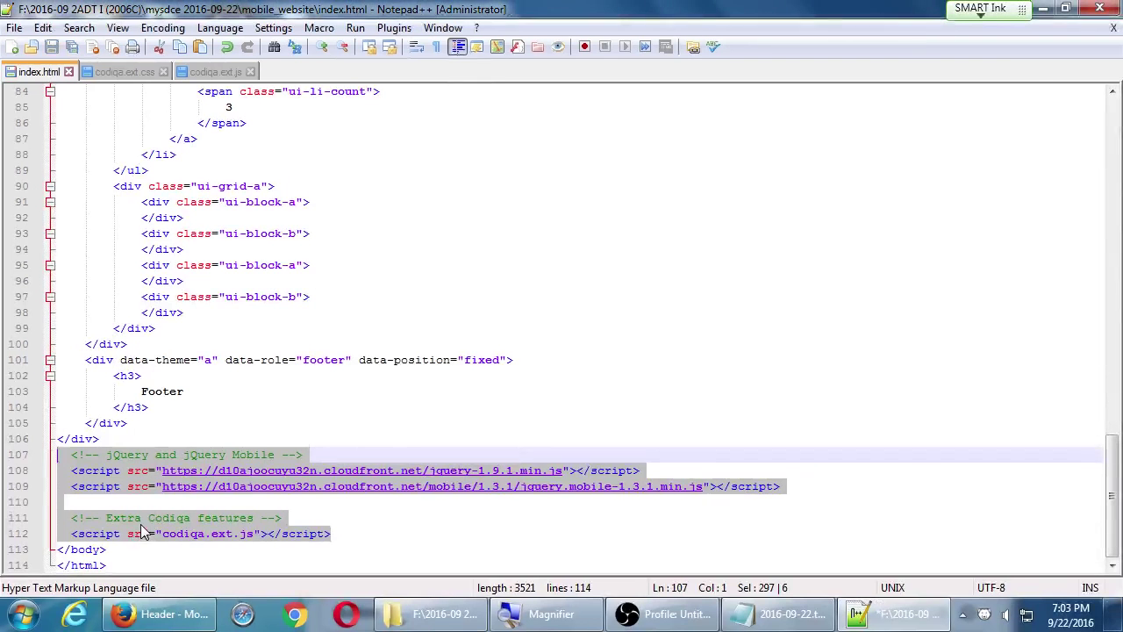
Save index.html, preview the page in Firefox, and return to the code in Notepad++.
key("ctrl+alt+shift+x")
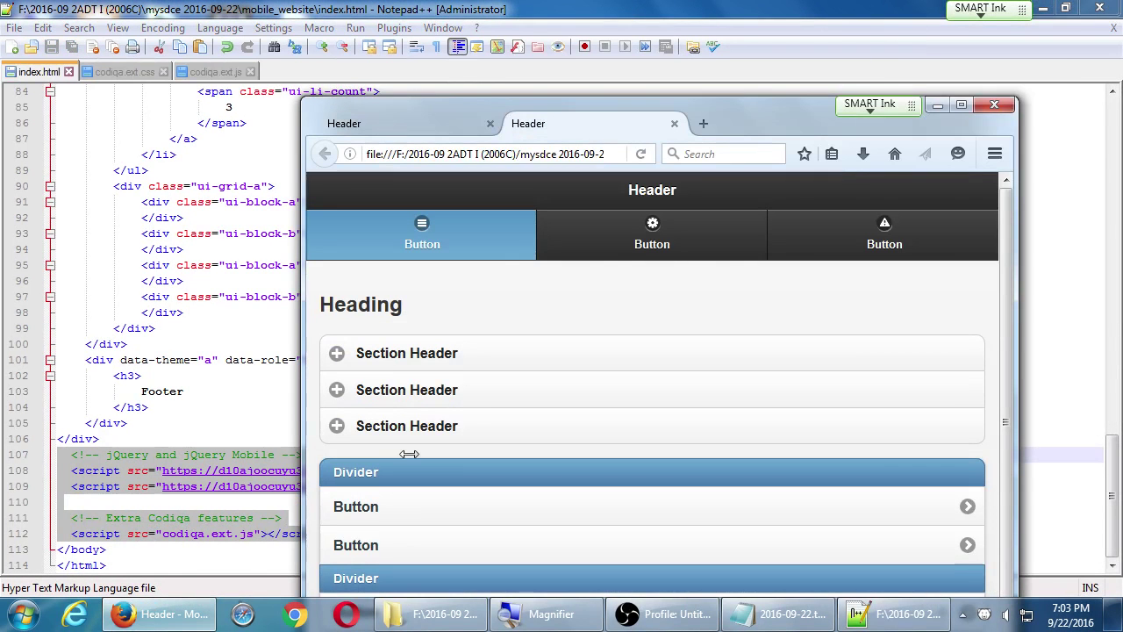
left_click_drag(791, 116, 806, 21)
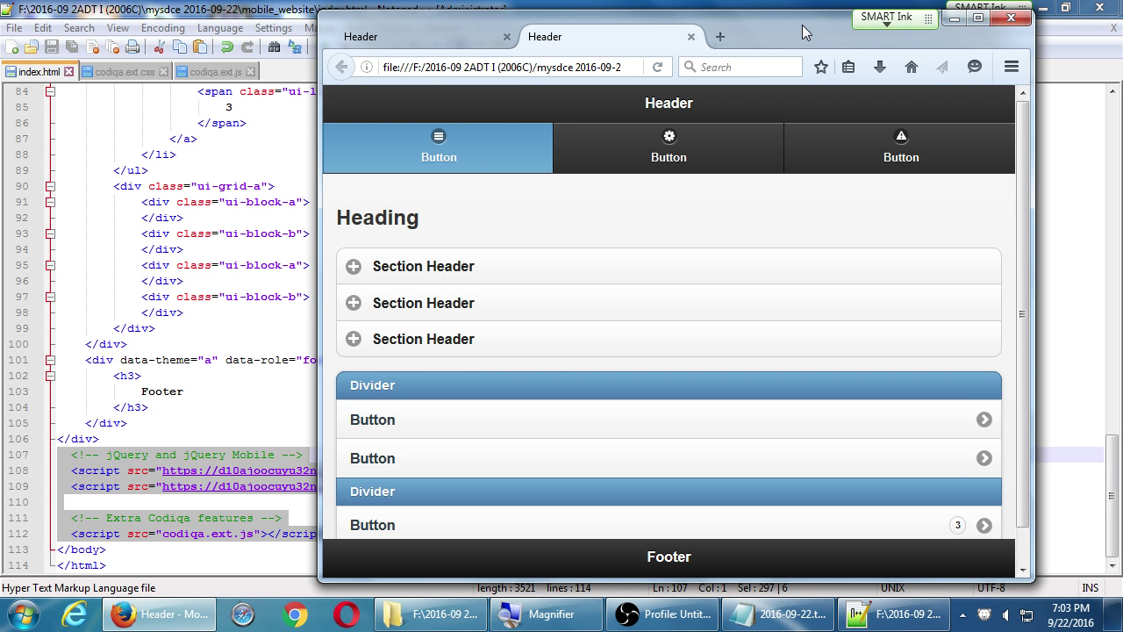
left_click(250, 395)
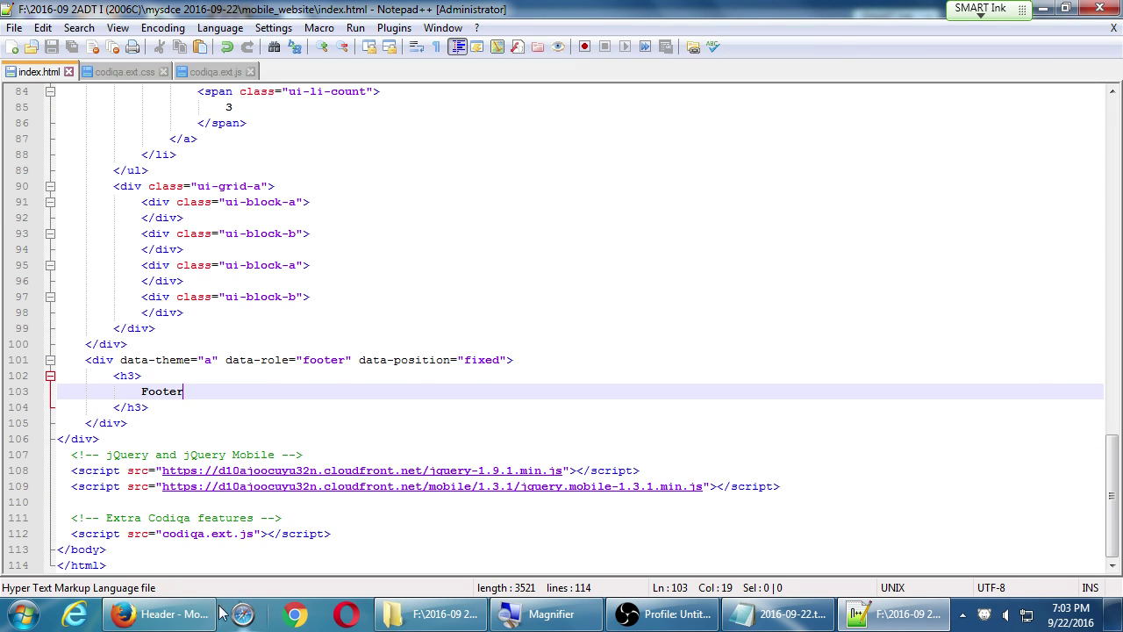
Try to load jquerymobile.com in a maximized Firefox window and close the browser with all its tabs.
left_click(158, 615)
left_click(978, 18)
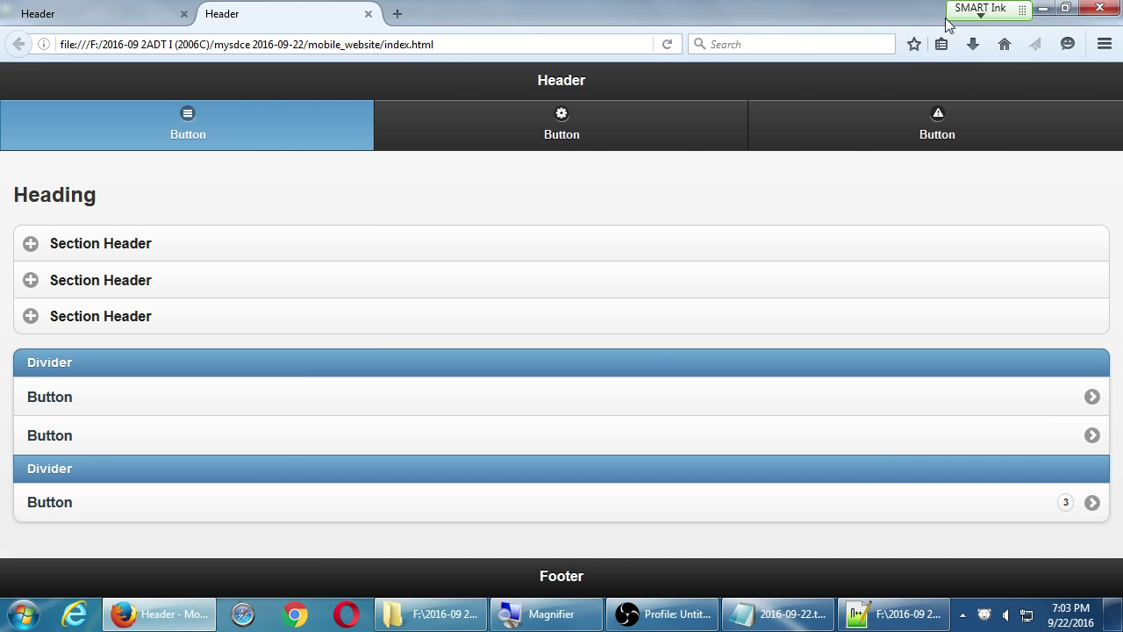
left_click(484, 46)
type("jquerymobil")
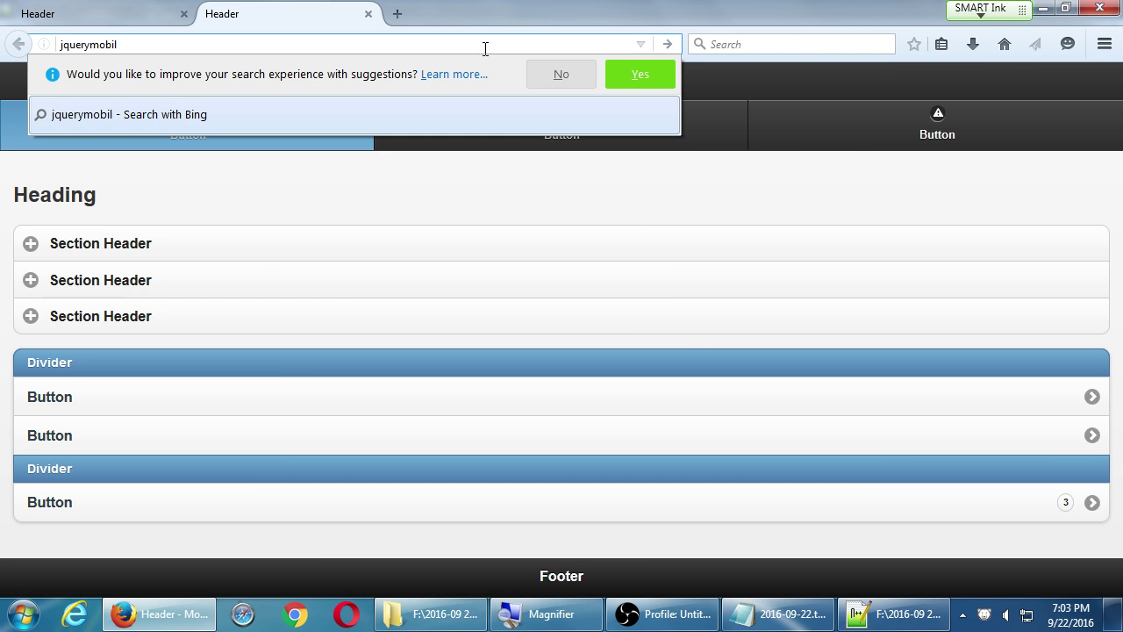
type("e.com")
key("Return")
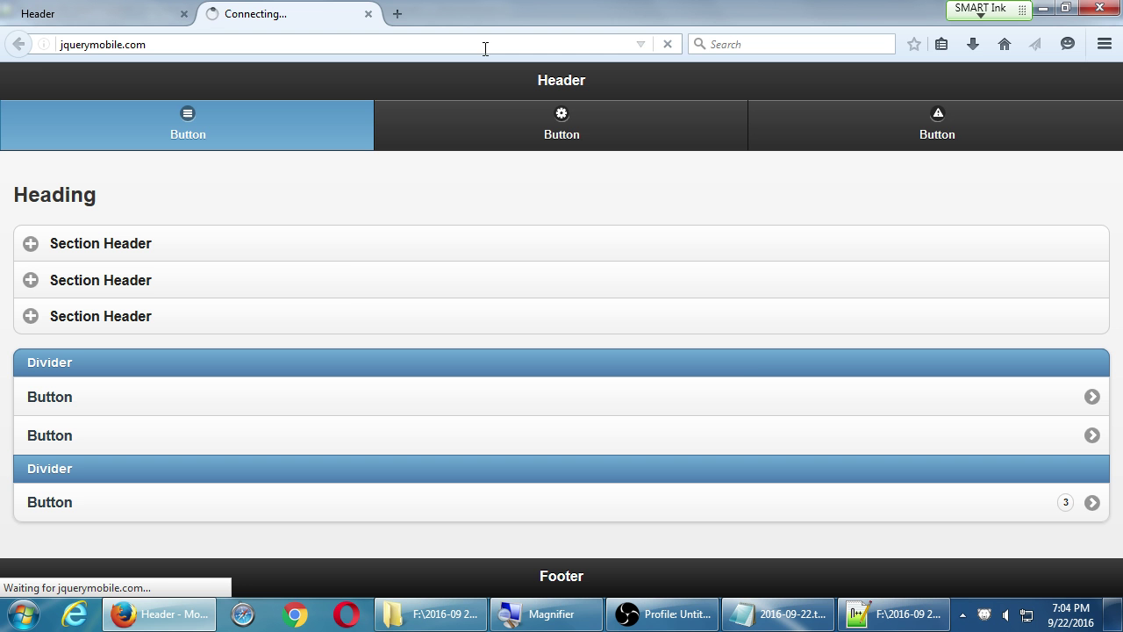
left_click(1099, 7)
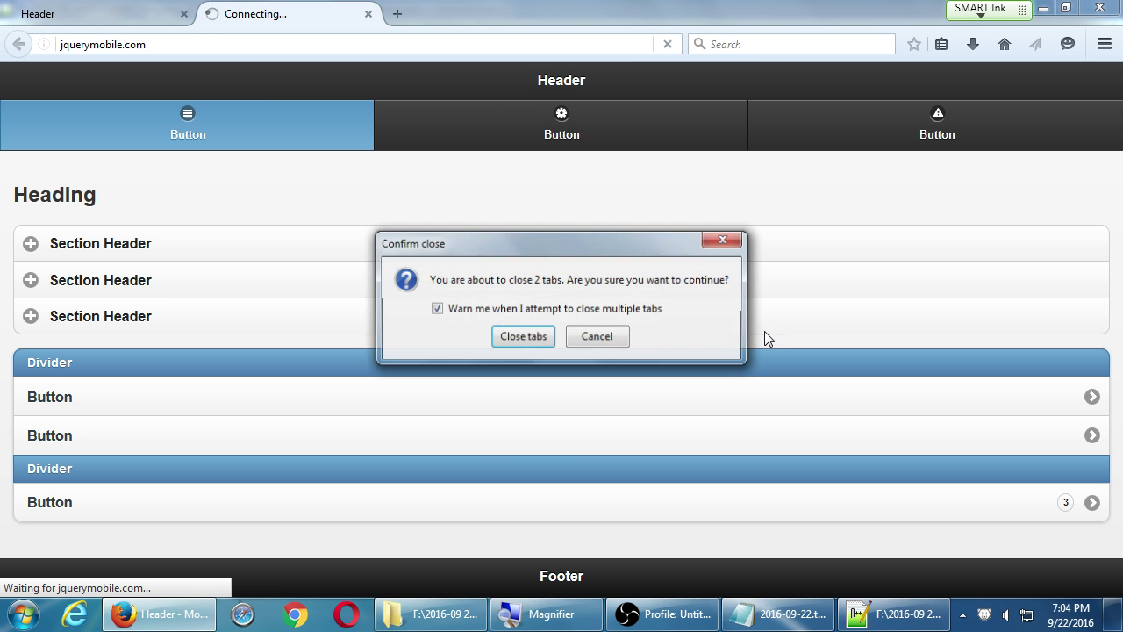
left_click(524, 336)
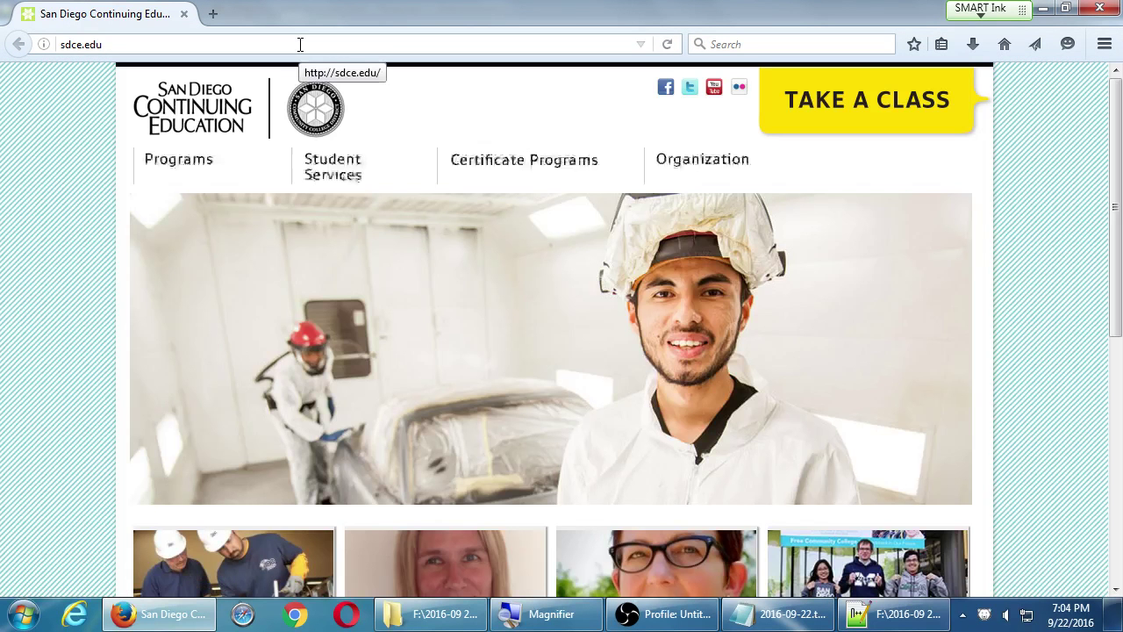
Request jquerymobile.com again from a freshly opened Firefox window.
left_click(299, 44)
type("jquery")
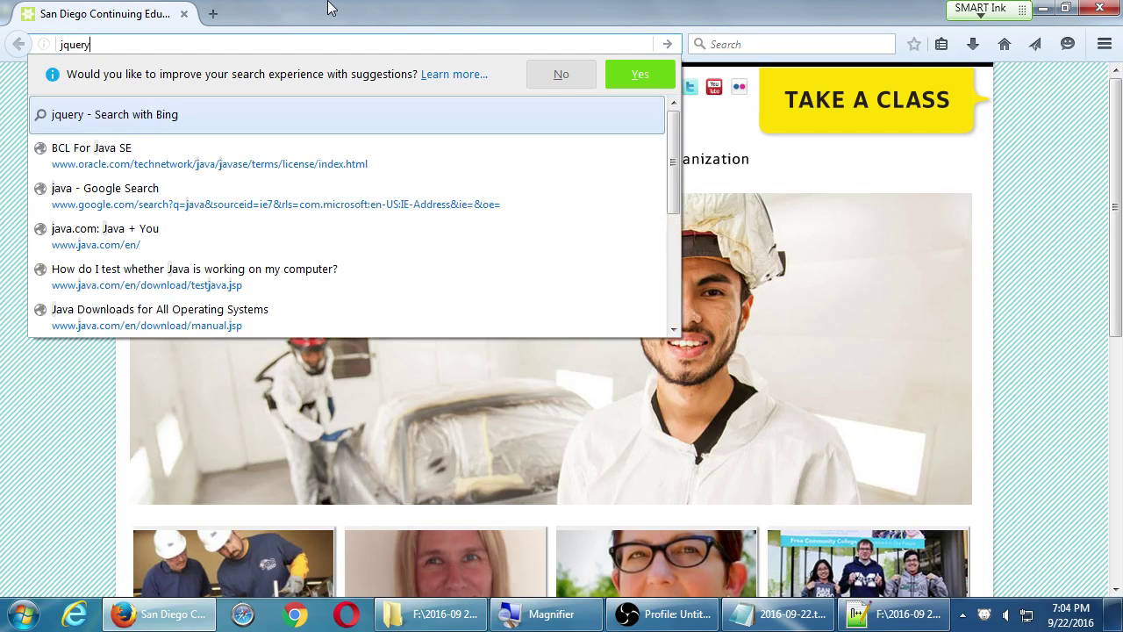
type("mobile.com")
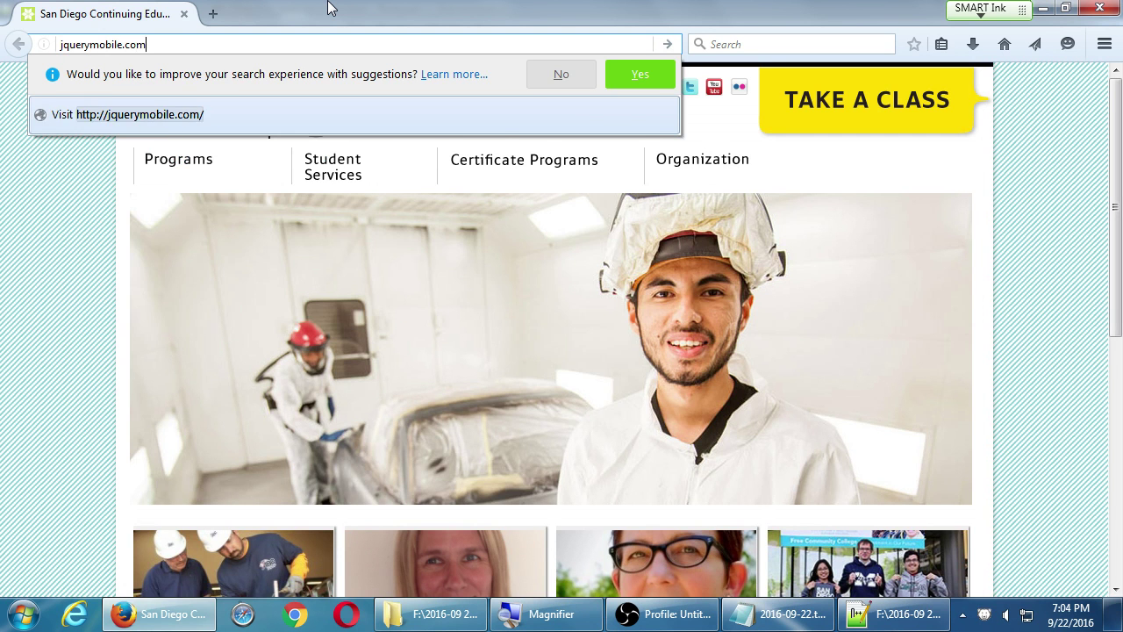
key("Return")
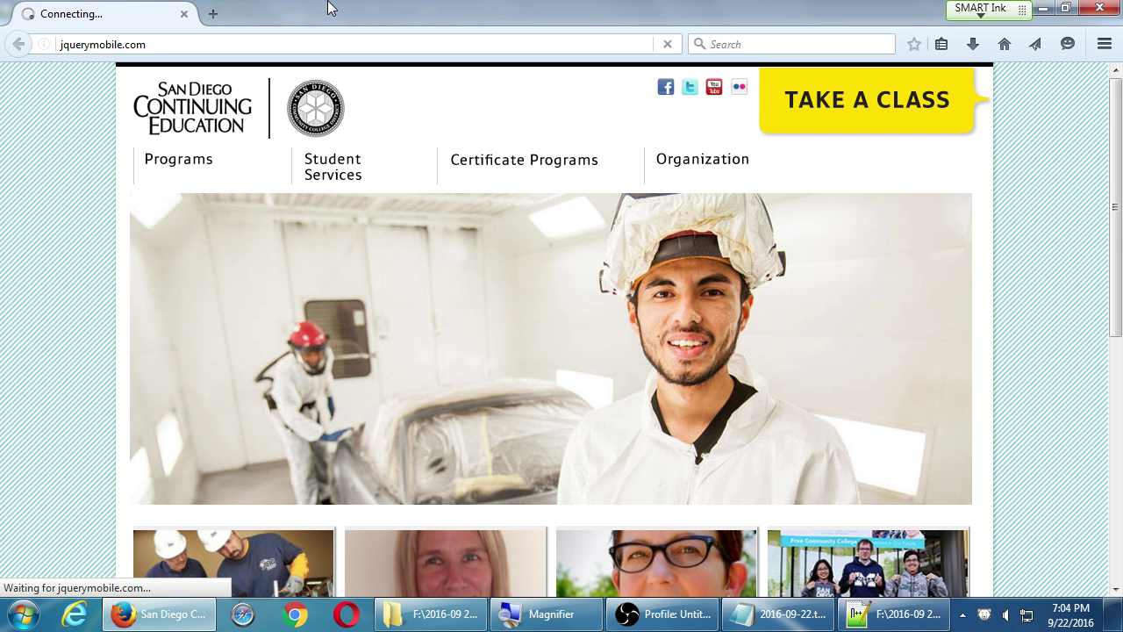
Open the zold folder on the Corsair32Gb (F:) drive from the desktop and check on the loading Firefox page.
key("super+d")
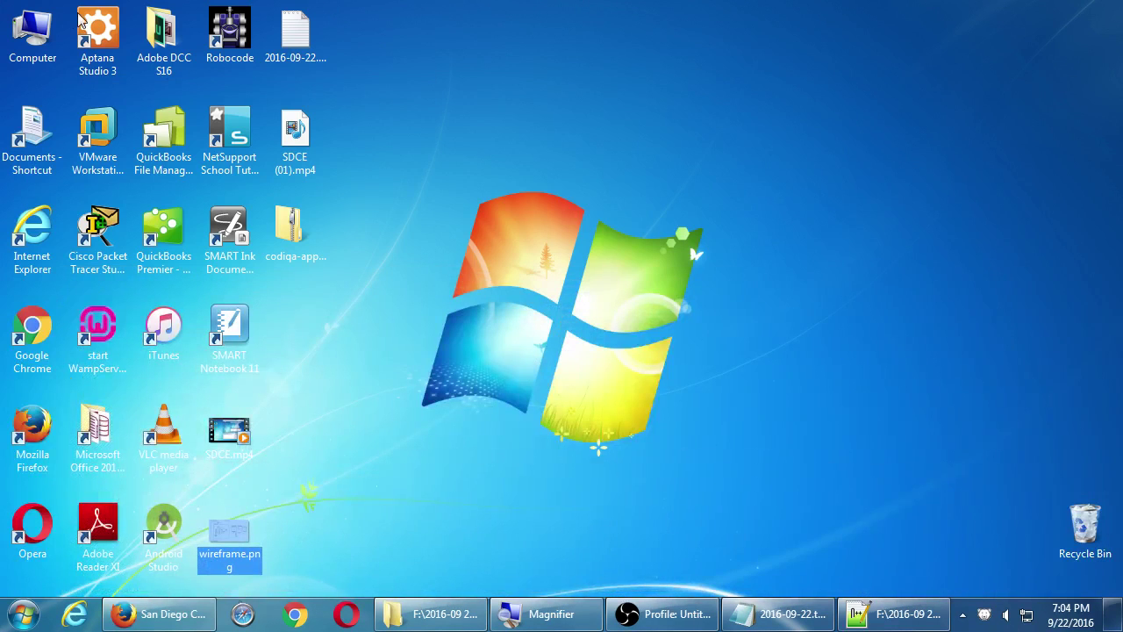
double_click(35, 26)
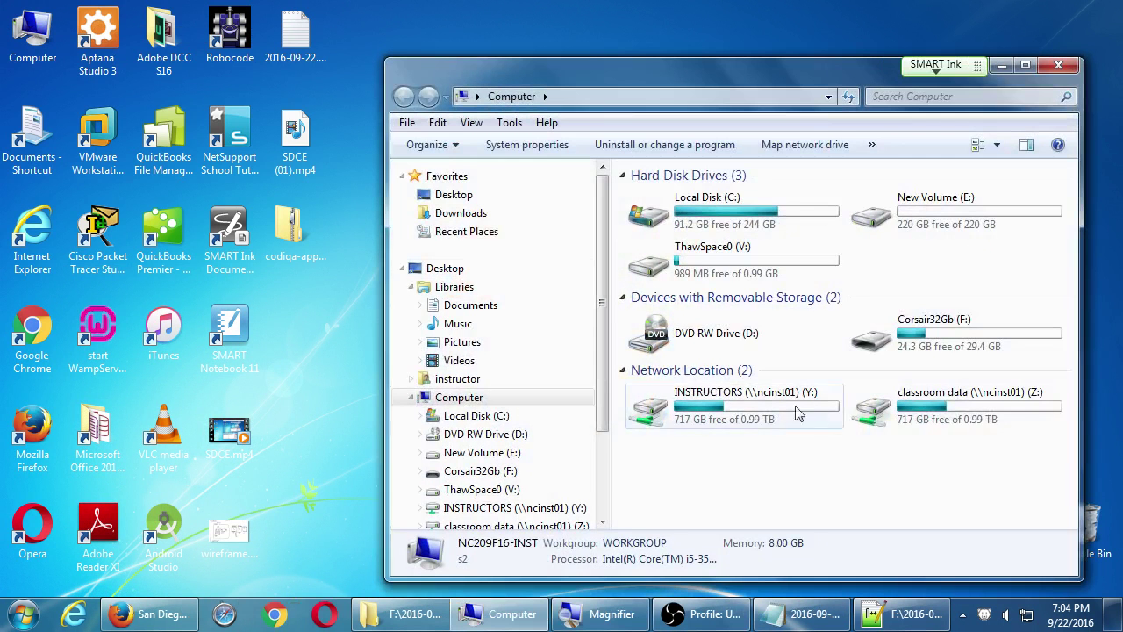
double_click(925, 344)
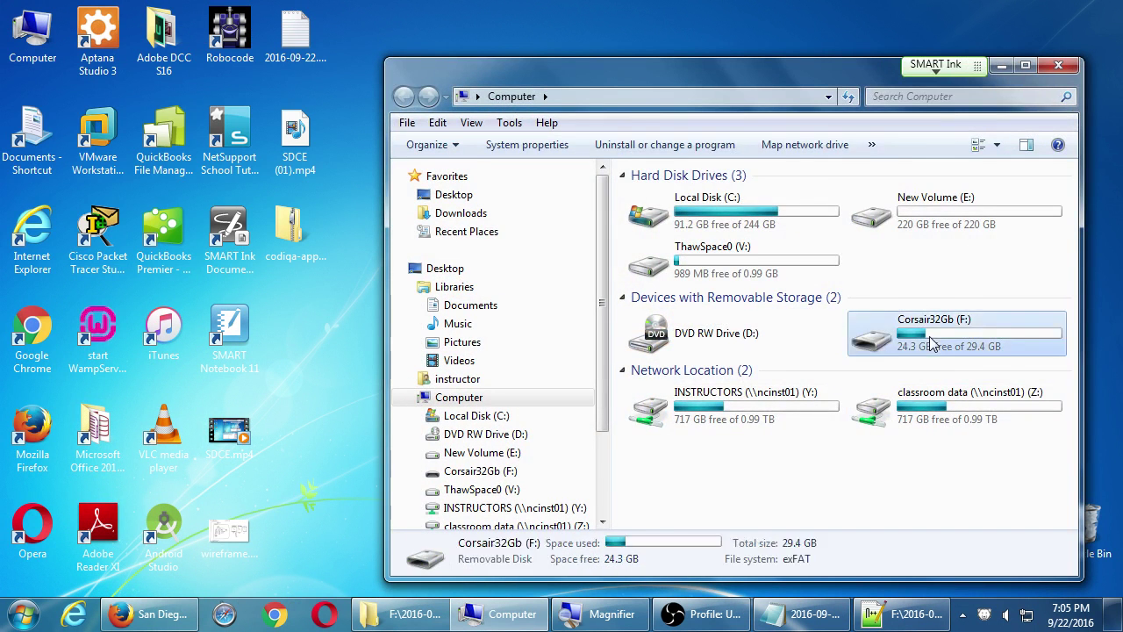
double_click(692, 253)
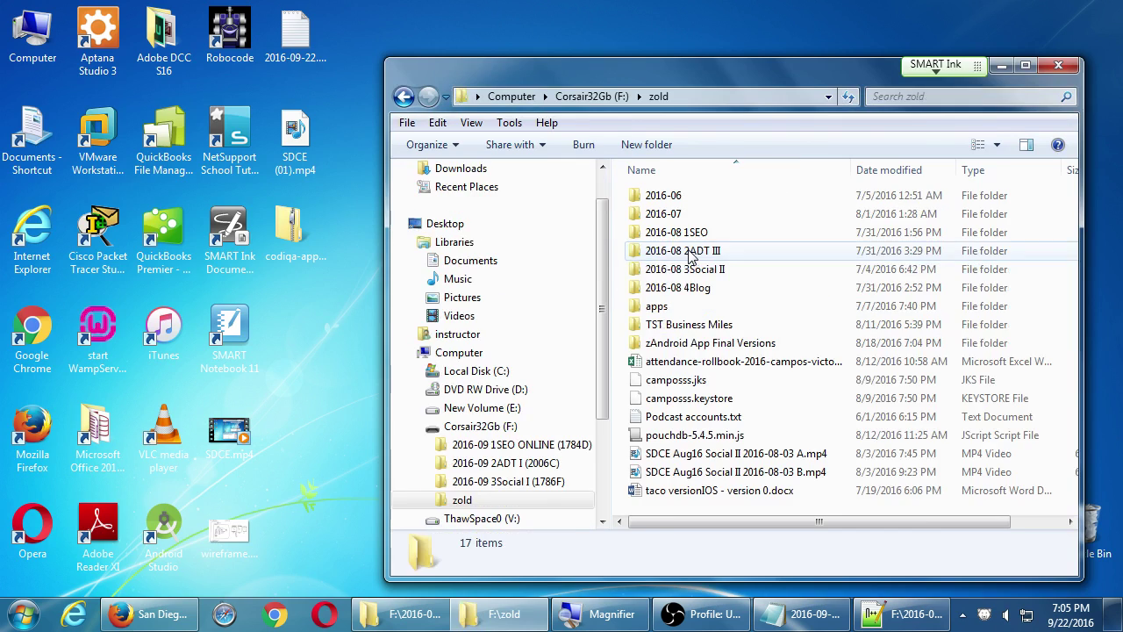
left_click(149, 614)
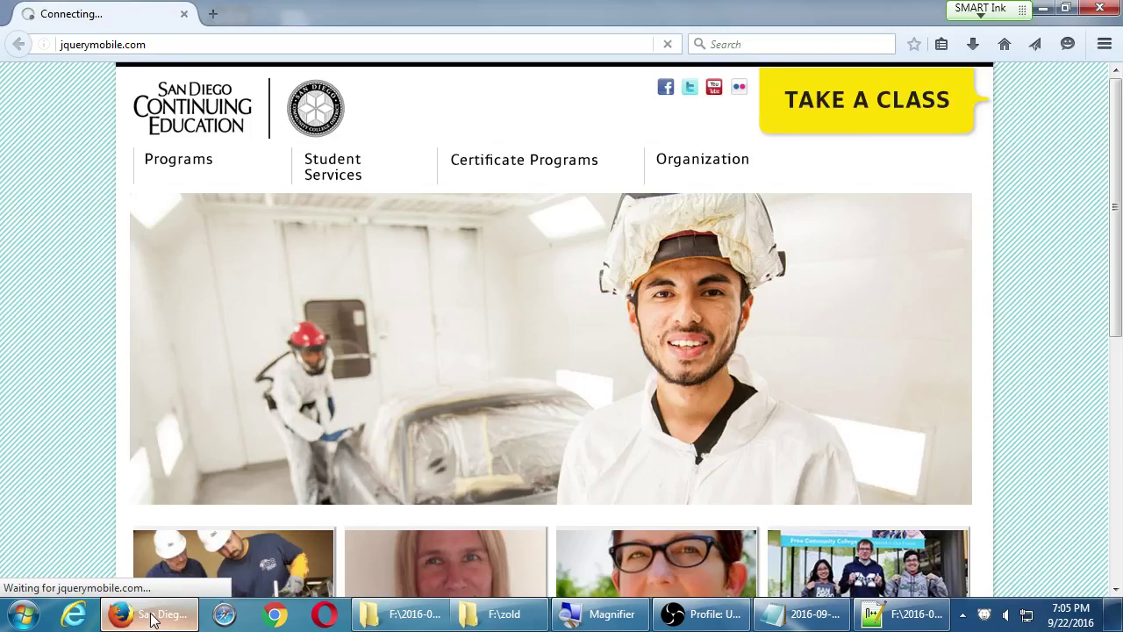
left_click(150, 613)
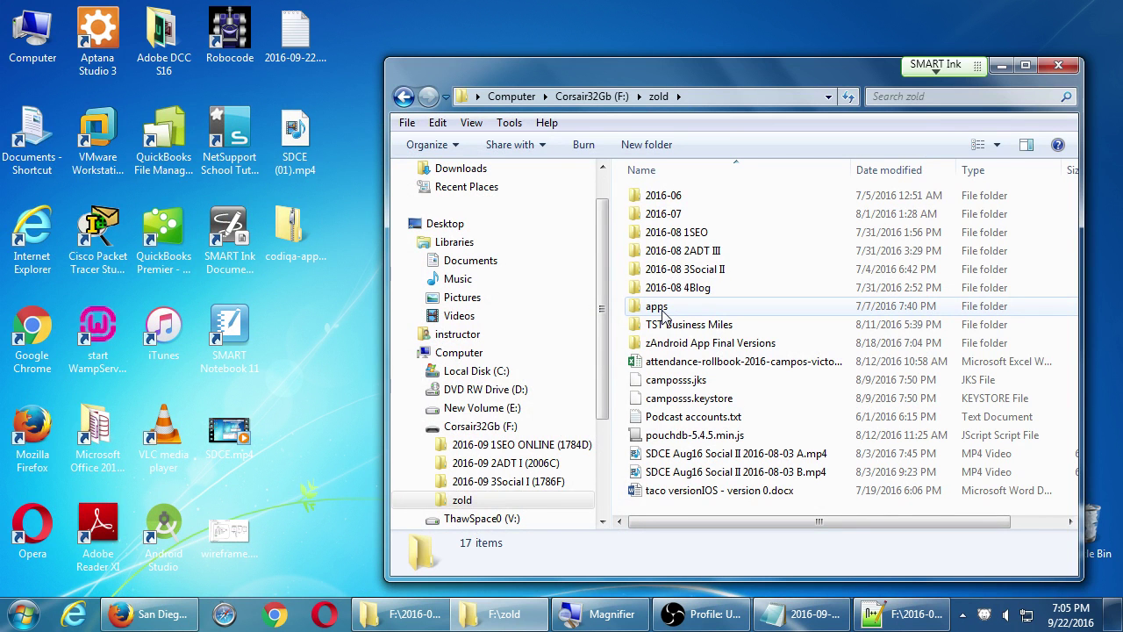
Look through the files in the 2016-08 2ADT III folder and return to zold.
double_click(671, 250)
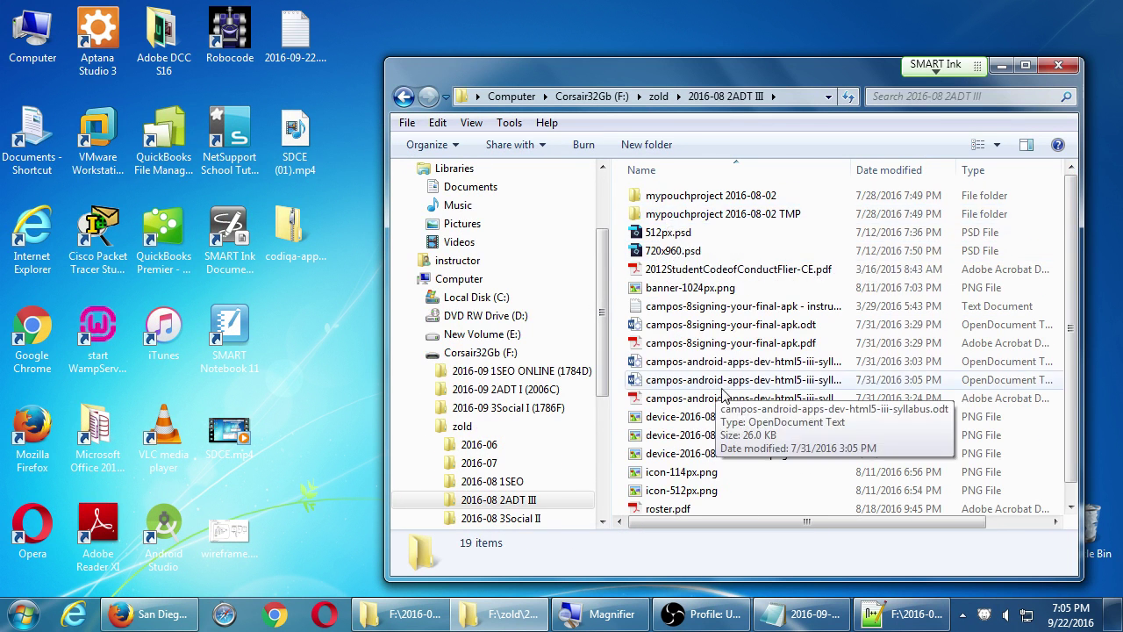
scroll(685, 365, "down", 1)
key("BackSpace")
Open the template 2016-07-07 project folder inside the apps folder.
double_click(678, 312)
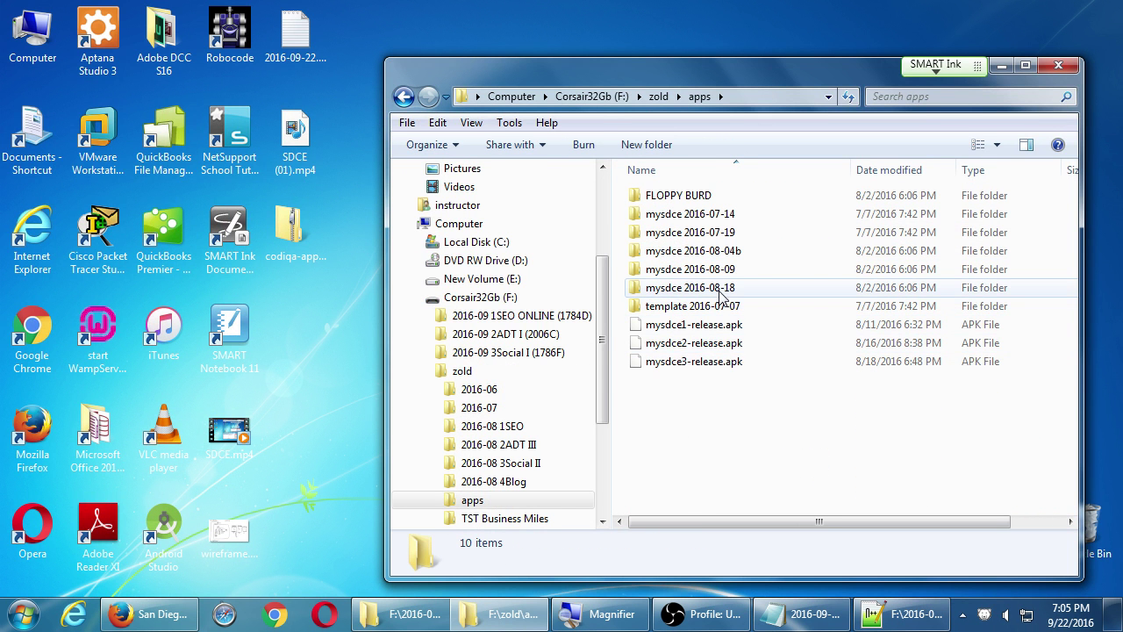
double_click(720, 304)
left_click(712, 308)
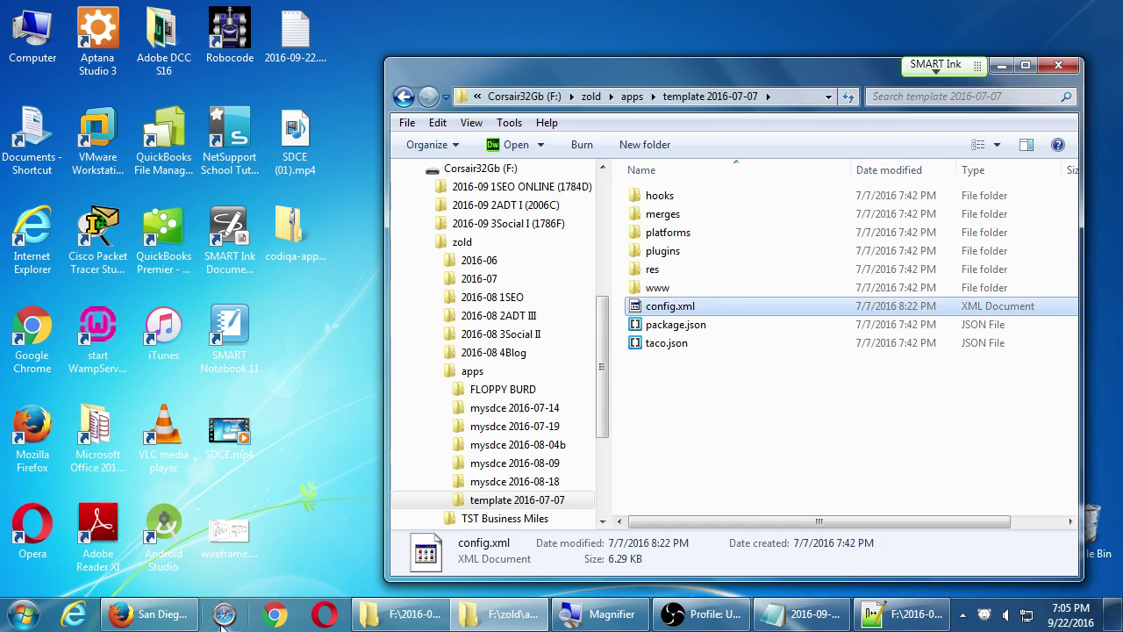
Switch to Firefox and open the jquerymobile.com site.
left_click(176, 617)
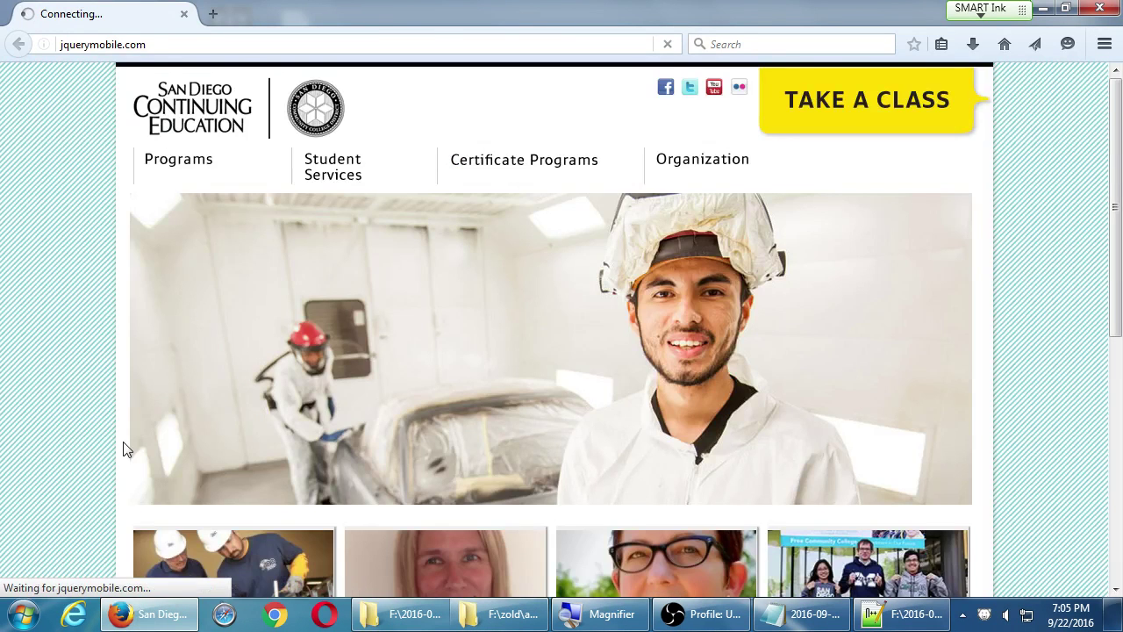
key("ctrl+t")
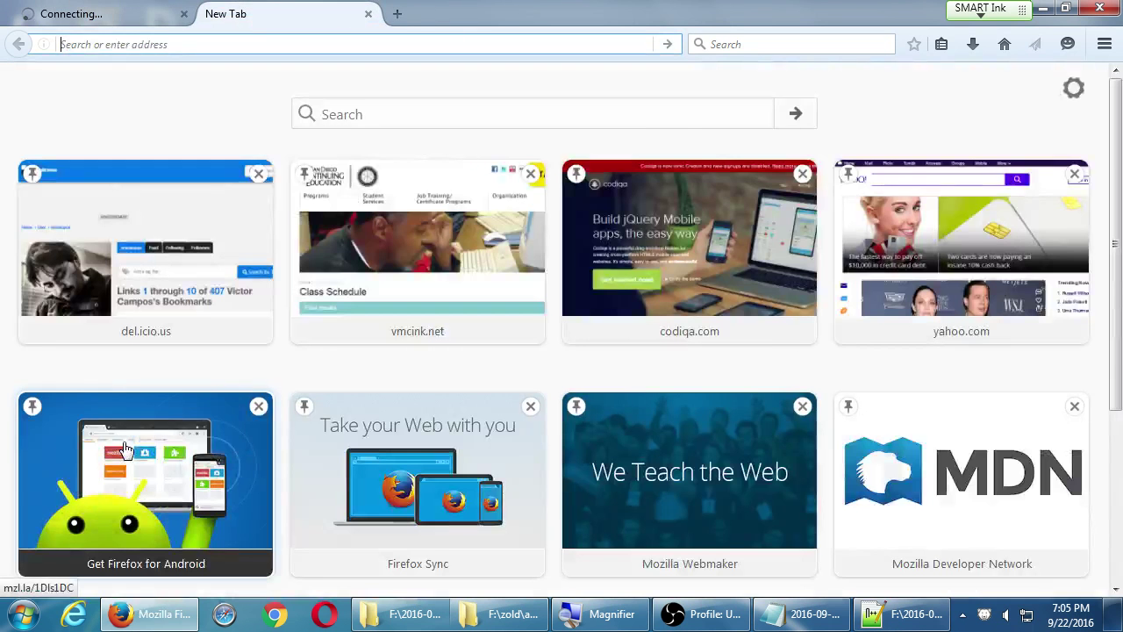
type("g")
key("BackSpace")
type("jquerymobile.com/")
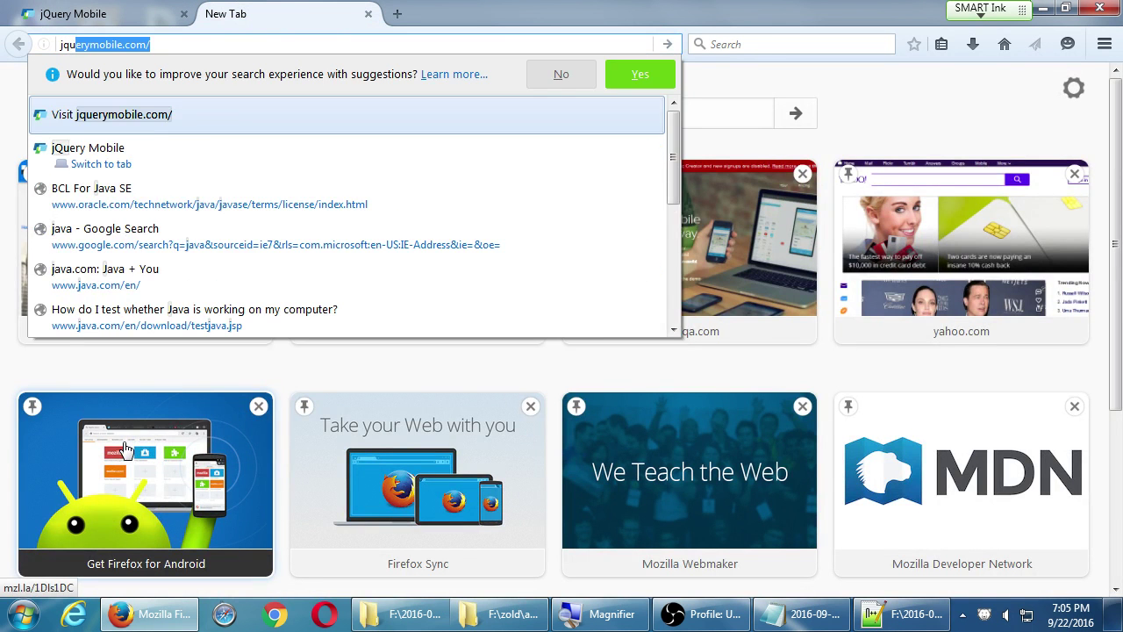
key("Return")
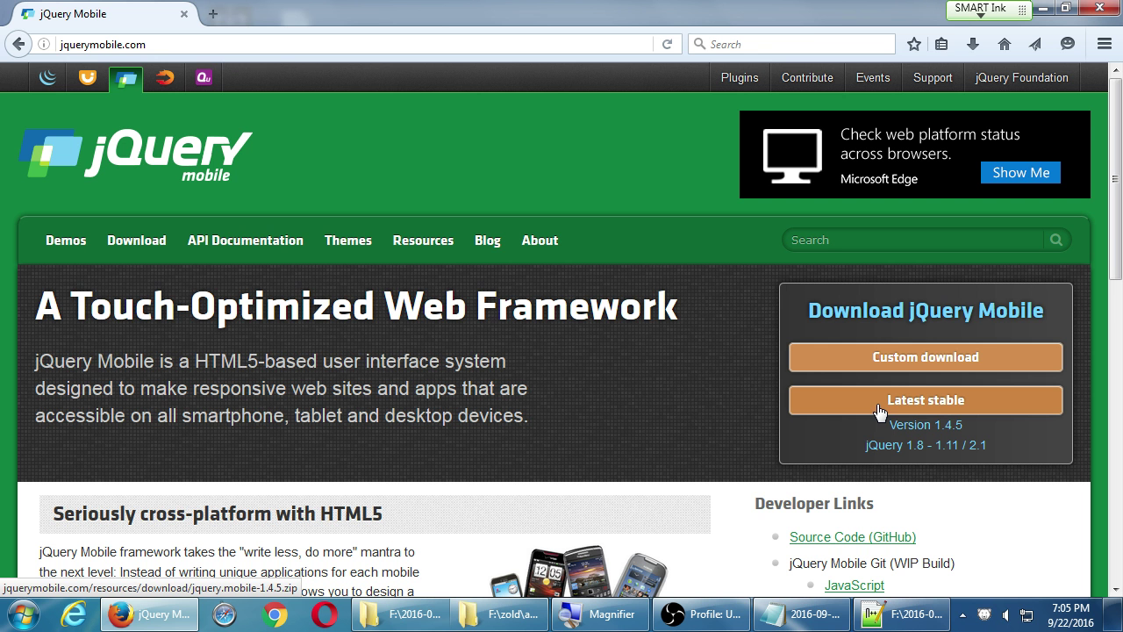
Download the latest stable jQuery Mobile release as jquery.mobile-1.4.5.zip and show the saved file in its folder.
left_click(990, 406)
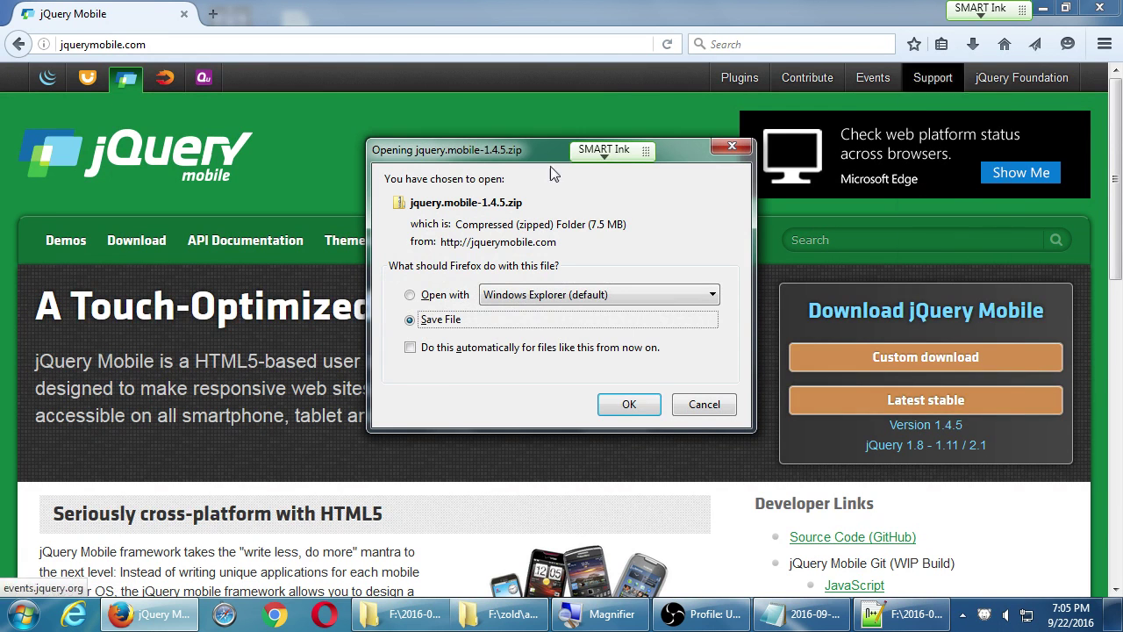
left_click(623, 405)
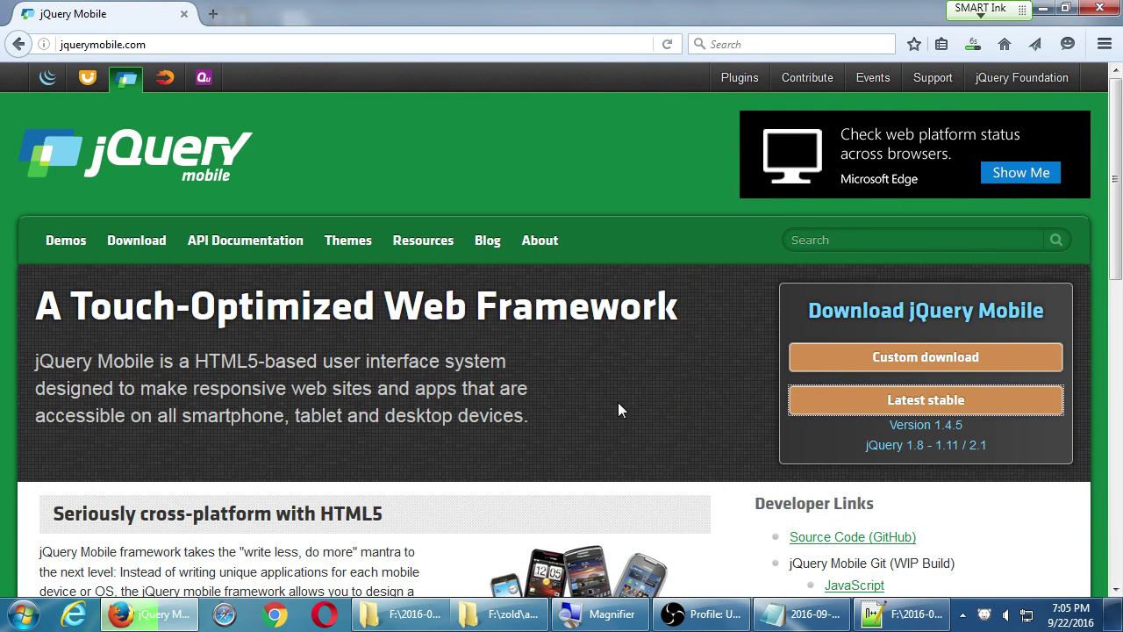
mouse_move(982, 81)
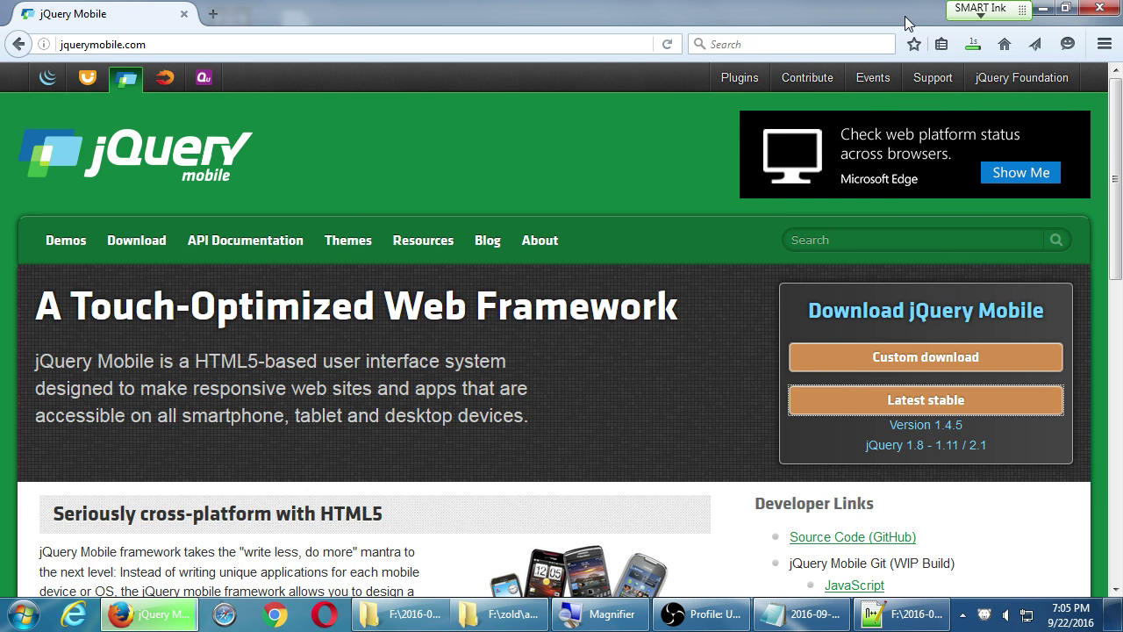
left_click(972, 43)
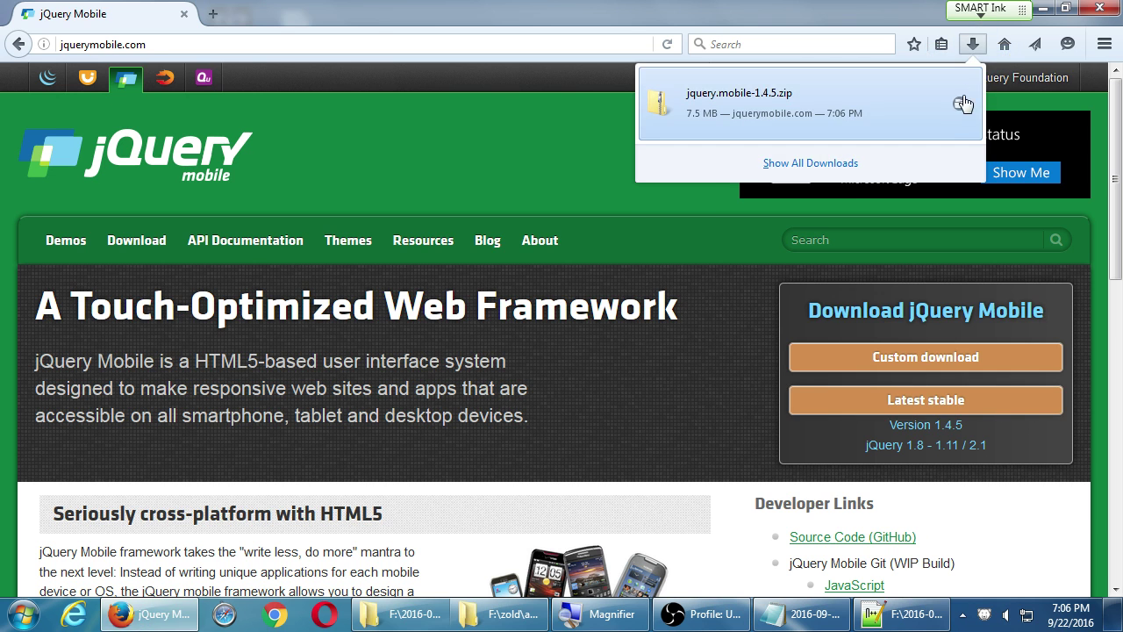
left_click(956, 103)
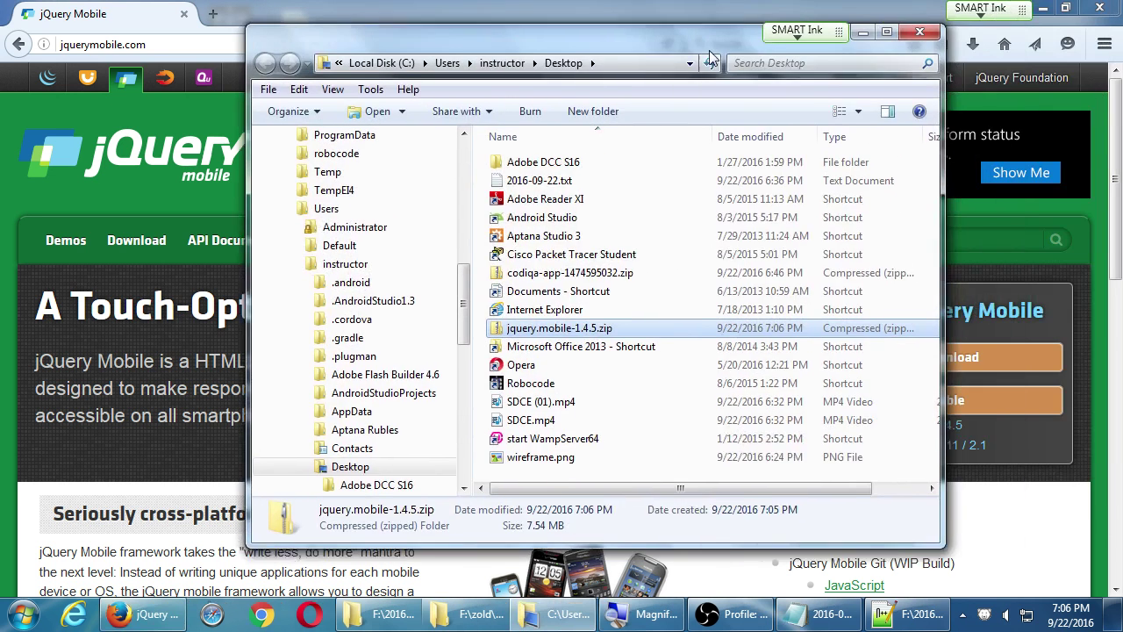
Minimize Firefox, close the template 2016-07-07 window, and arrange the Desktop and mobile_website folder windows side by side.
left_click(1043, 8)
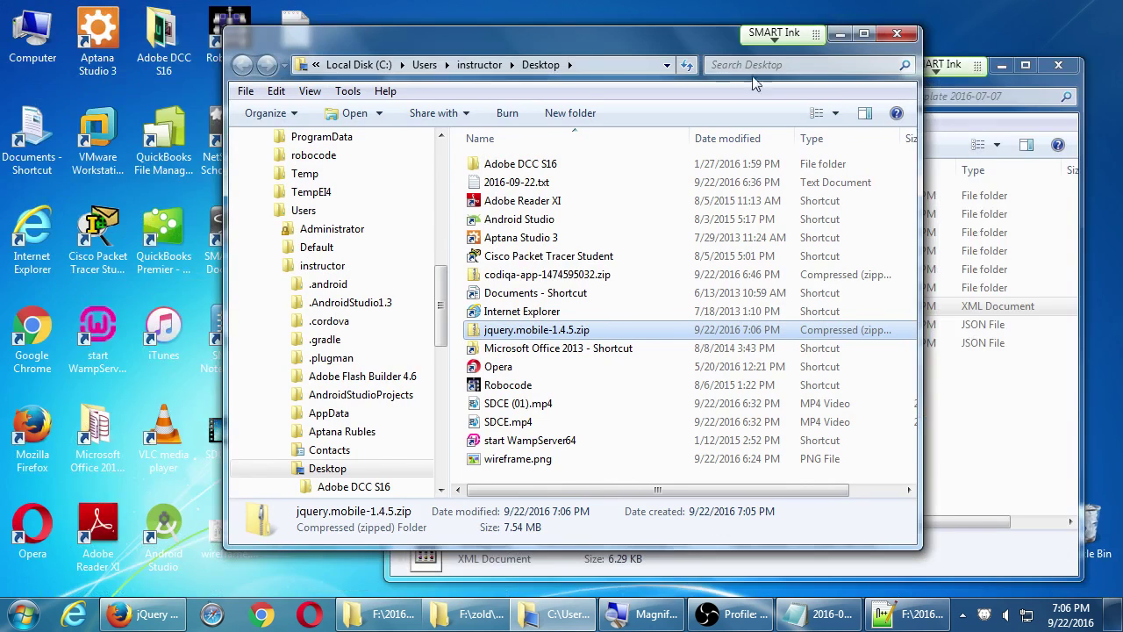
left_click_drag(684, 58, 495, 62)
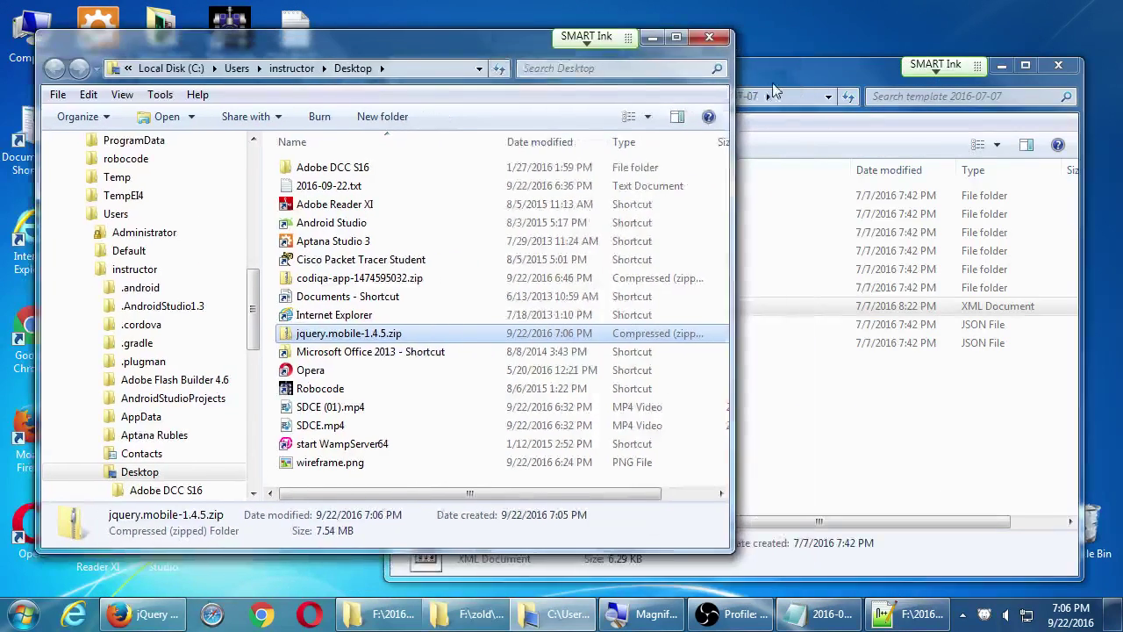
left_click_drag(773, 88, 666, 122)
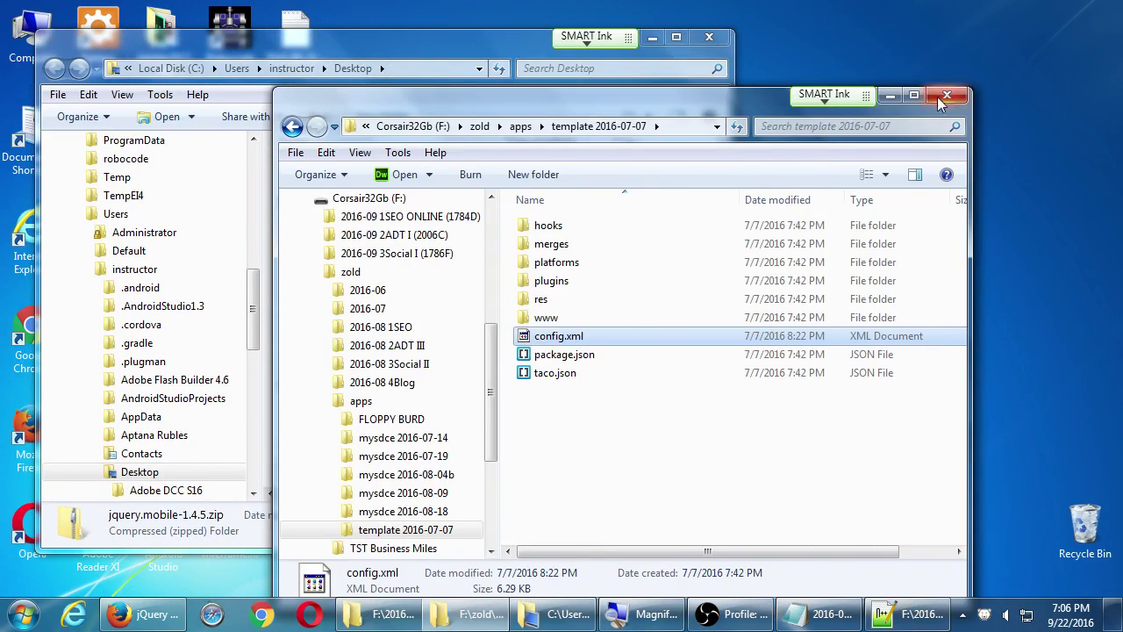
key("alt+F4")
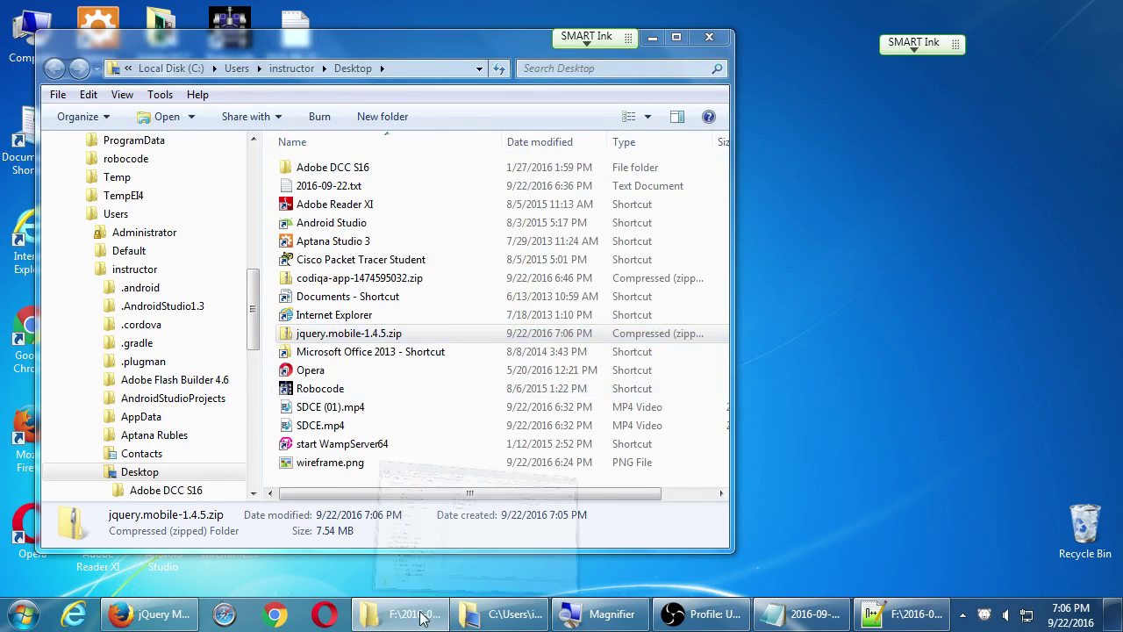
left_click(403, 614)
left_click_drag(599, 52, 790, 82)
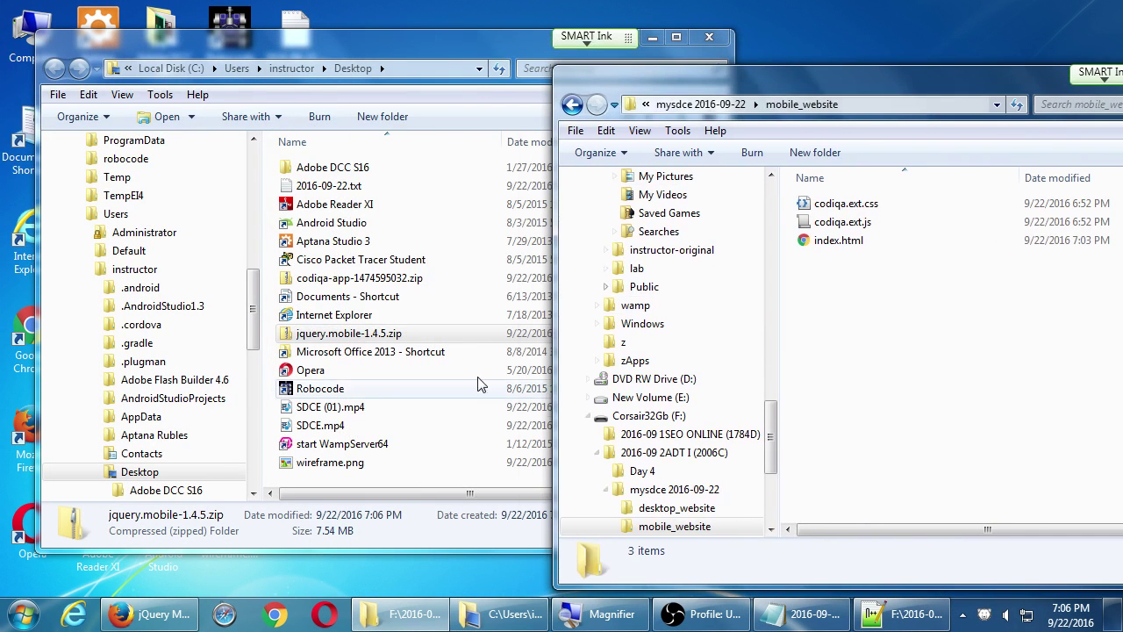
Open jquery.mobile-1.4.5.zip and copy jquery.mobile-1.4.5.min.css and jquery.mobile-1.4.5.min.js into the mobile_website folder.
left_click(286, 341)
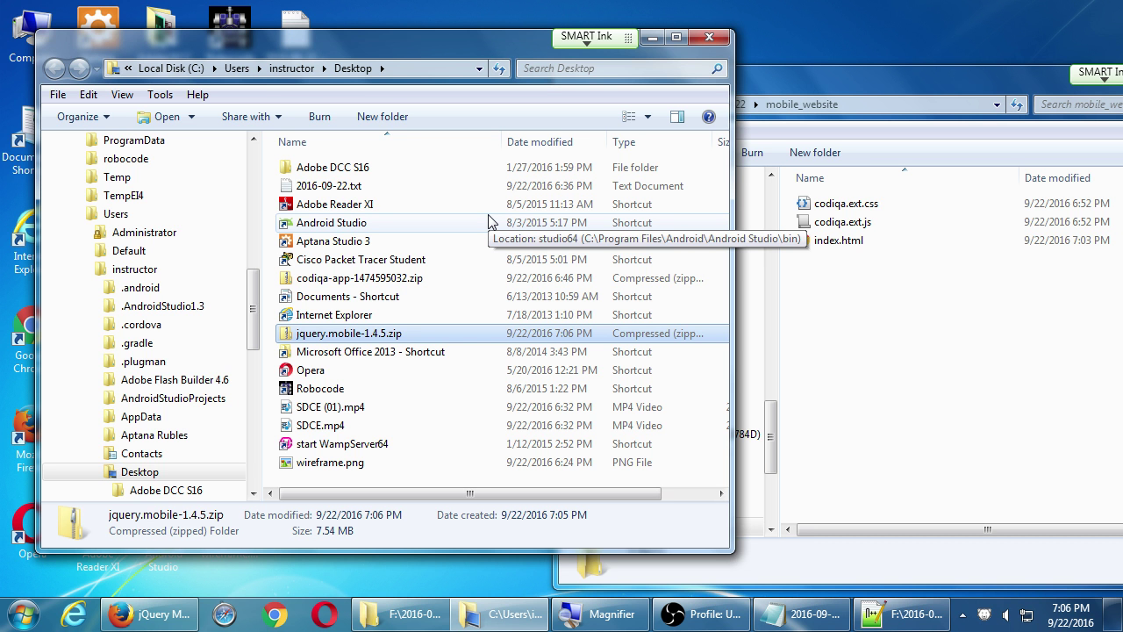
key("Return")
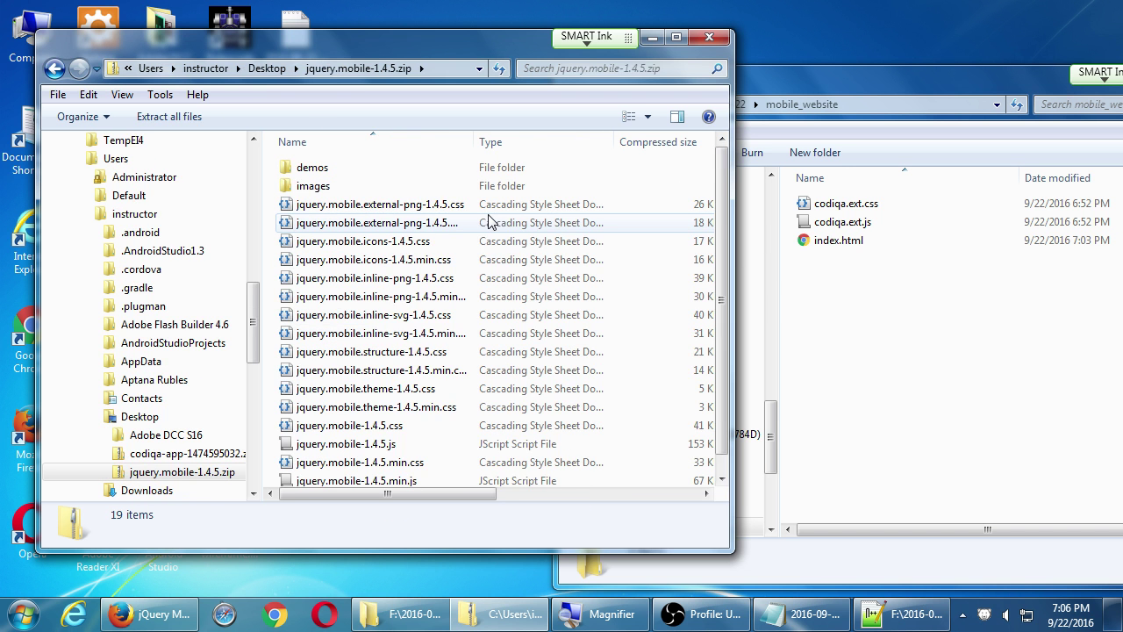
scroll(500, 264, "down", 1)
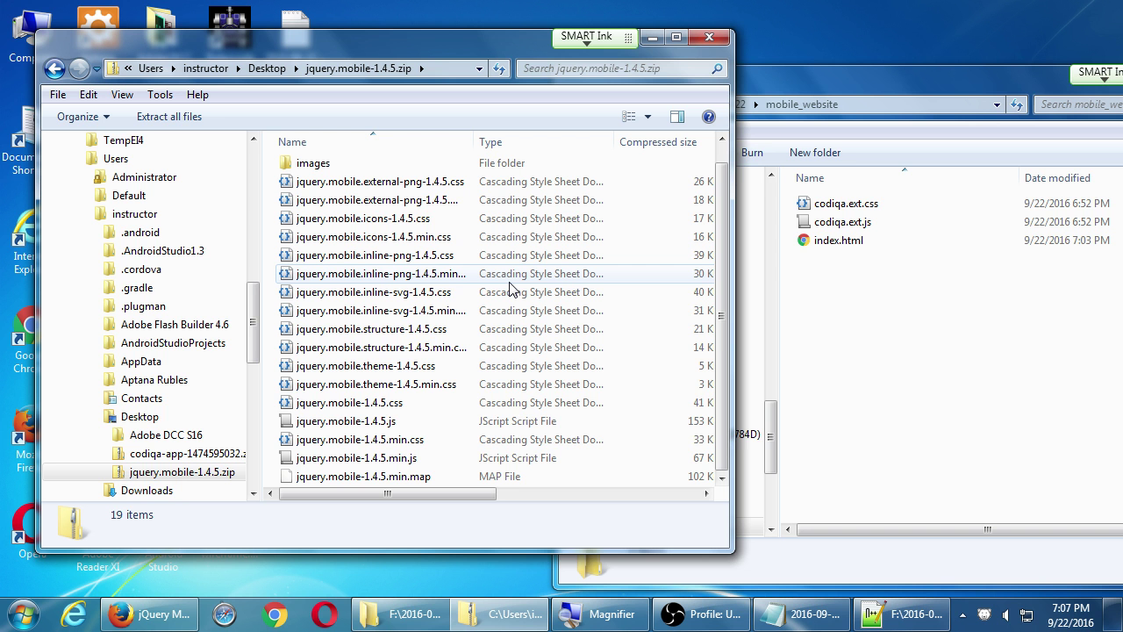
left_click(409, 440)
left_click(409, 458, "shift")
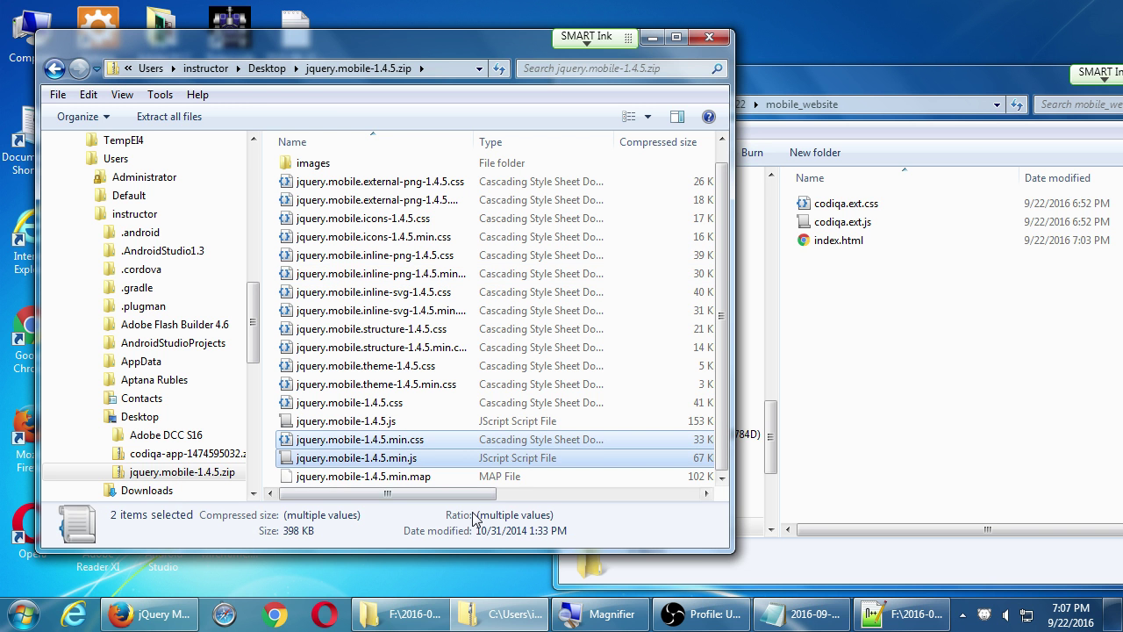
left_click_drag(413, 462, 893, 362)
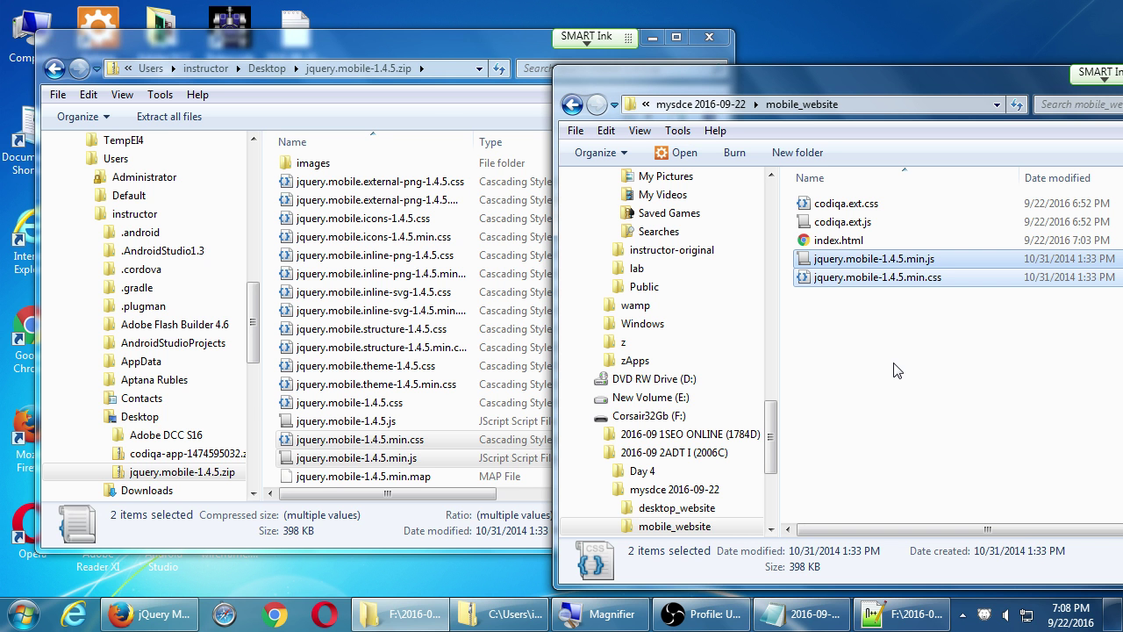
Copy the images folder from the jQuery Mobile zip into mobile_website and enlarge the zip's window.
left_click_drag(314, 163, 909, 386)
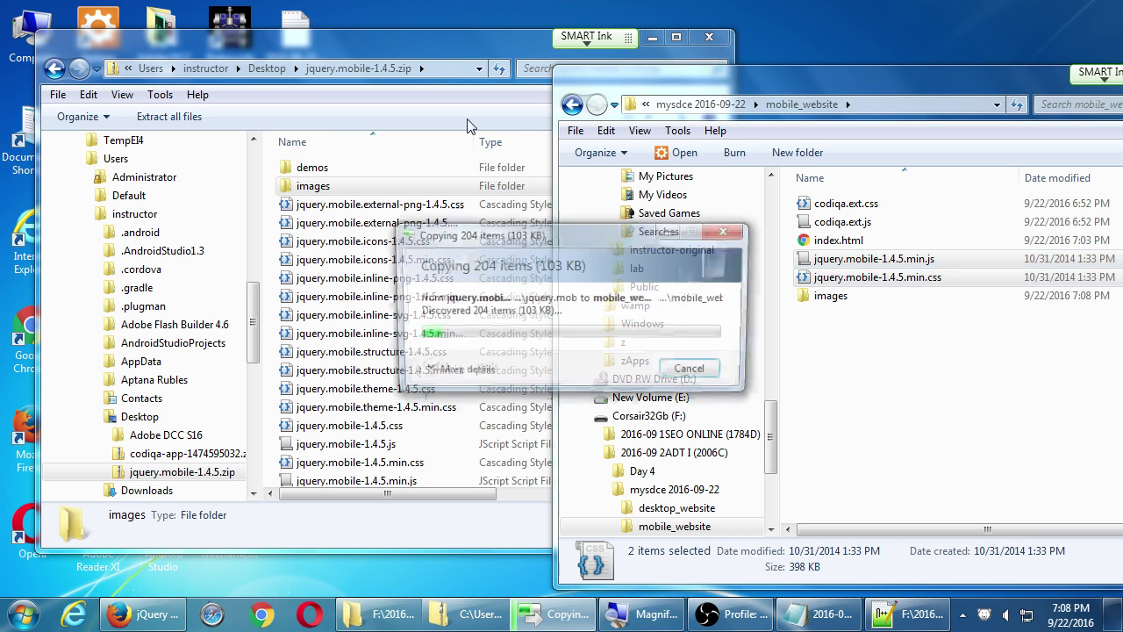
left_click_drag(420, 29, 420, 4)
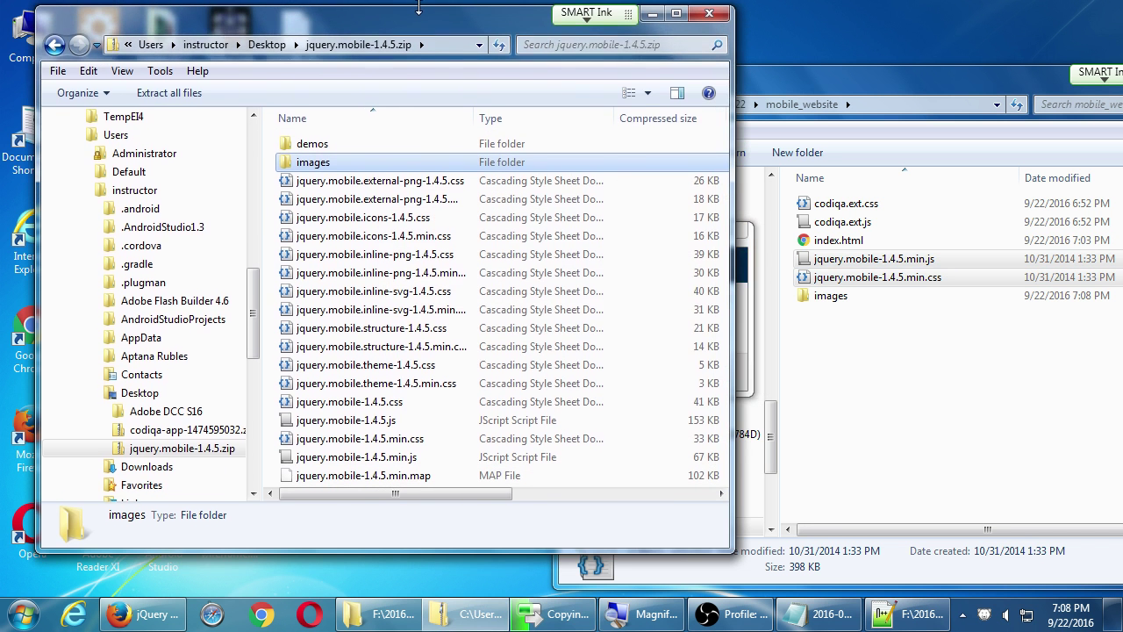
left_click(743, 272)
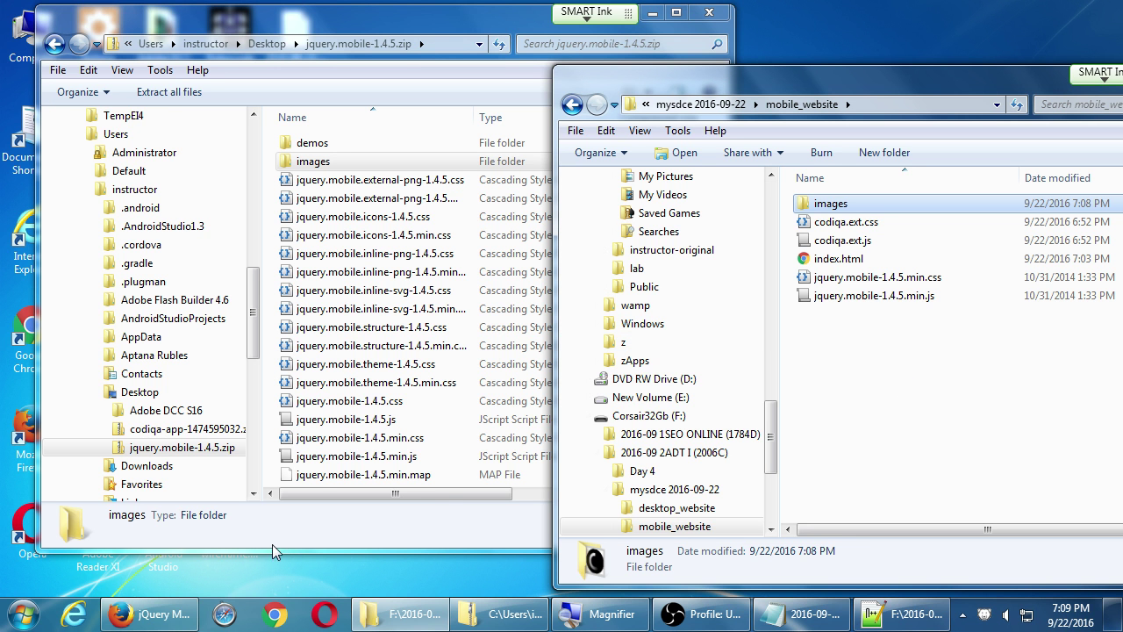
Return to Firefox, go to the jQuery site, and open its download page.
left_click(180, 612)
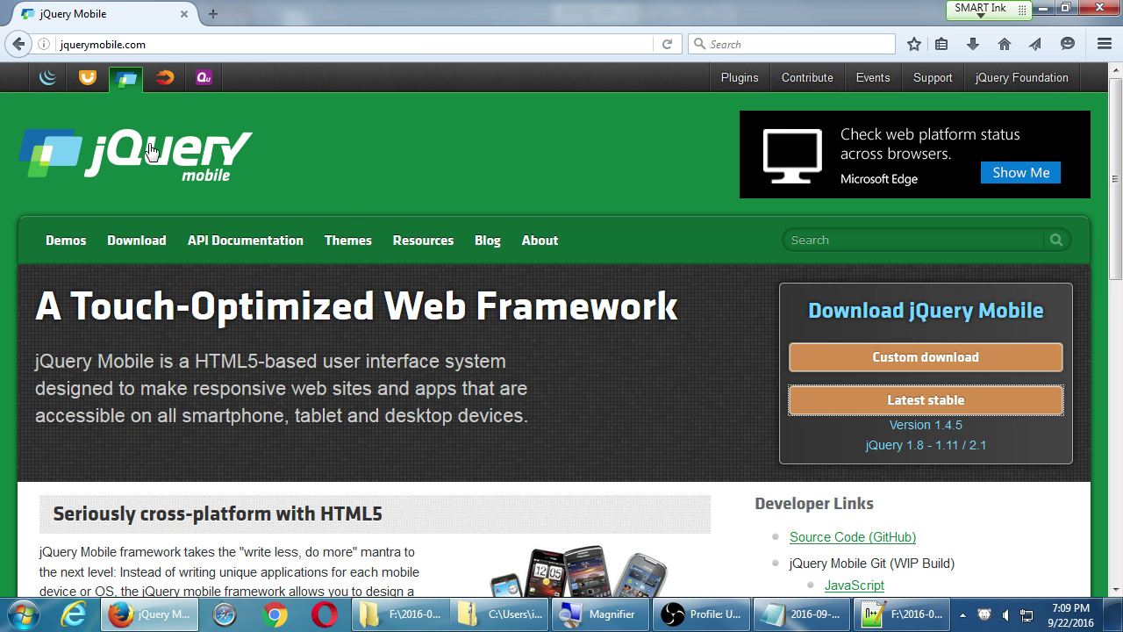
left_click(48, 79)
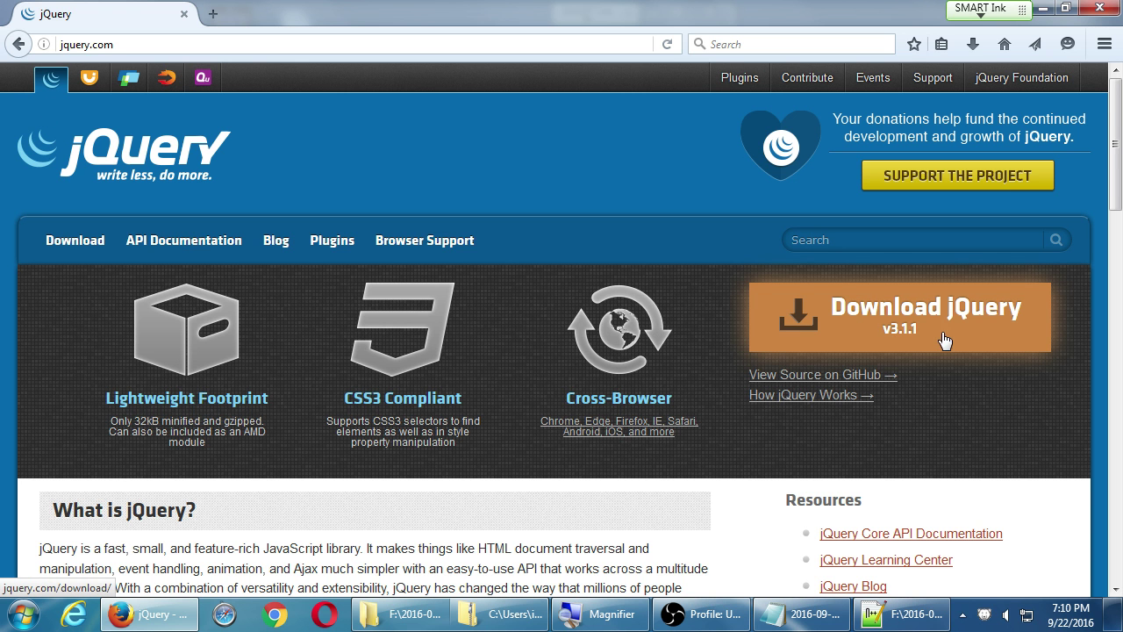
left_click(917, 334)
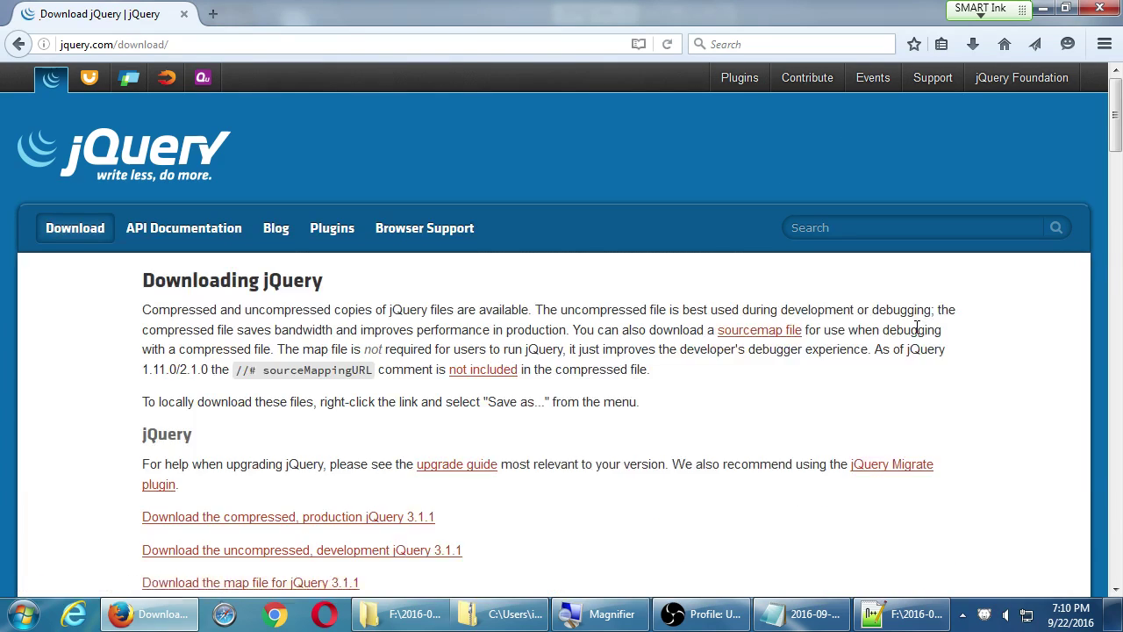
Look through the jQuery download page for available versions and past releases.
scroll(697, 426, "down", 5)
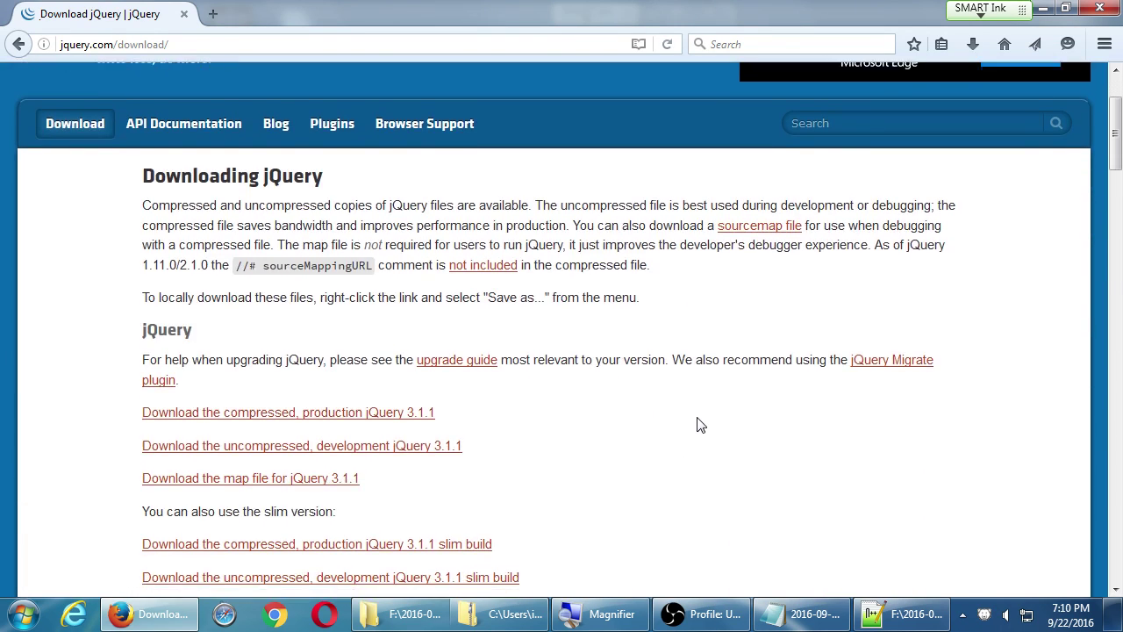
scroll(702, 423, "down", 10)
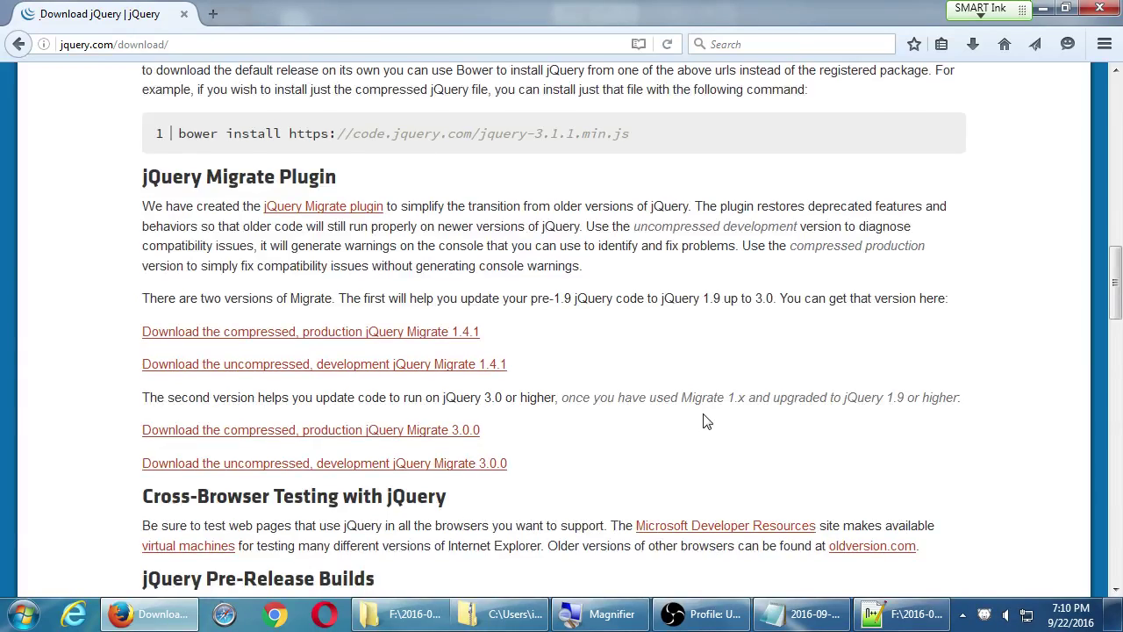
scroll(706, 422, "down", 6)
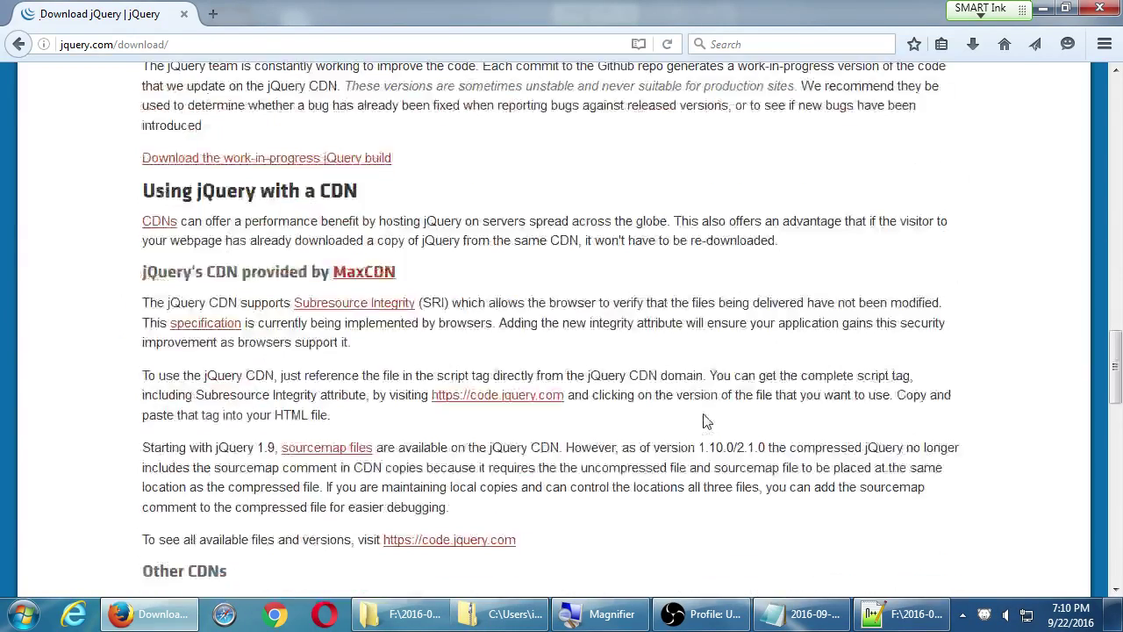
scroll(707, 422, "down", 8)
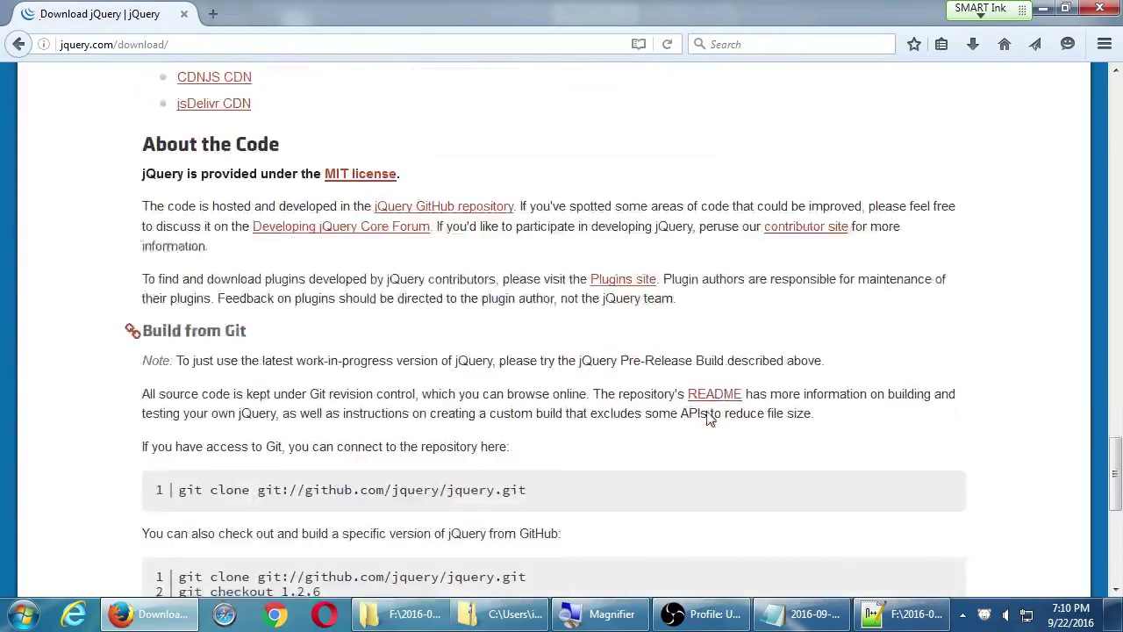
scroll(709, 418, "down", 5)
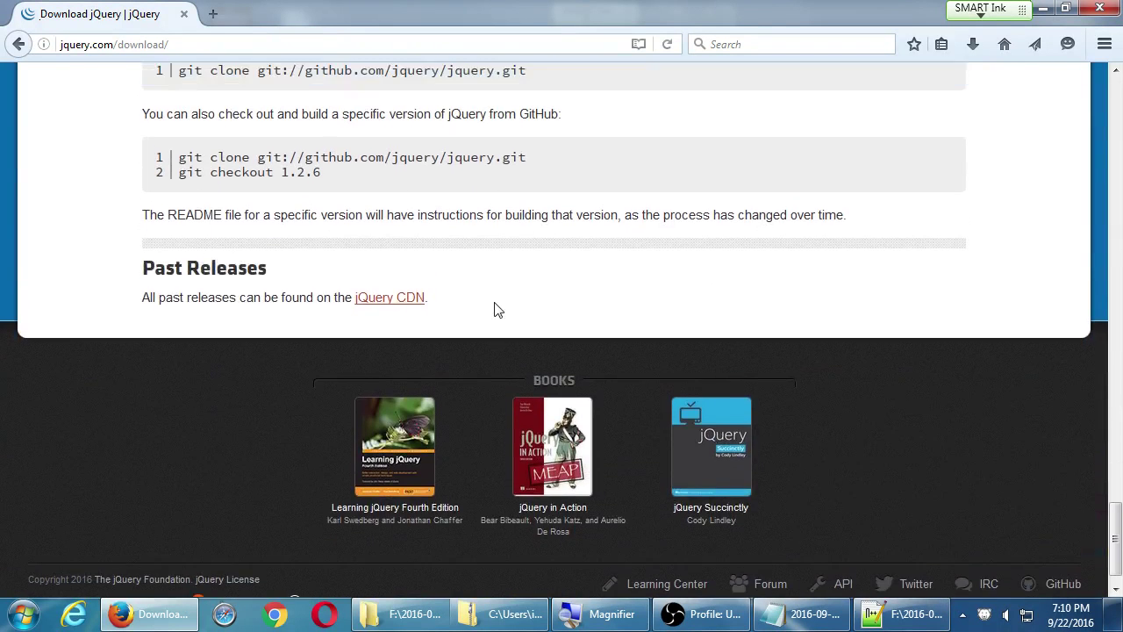
scroll(497, 309, "up", 3)
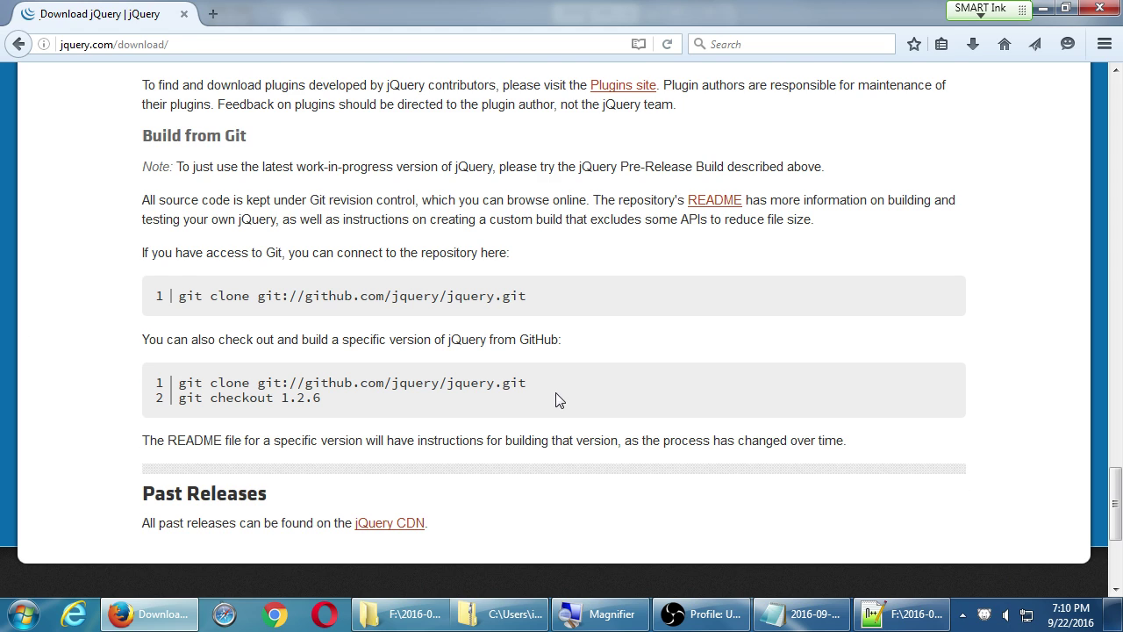
scroll(659, 392, "up", 8)
scroll(665, 389, "down", 10)
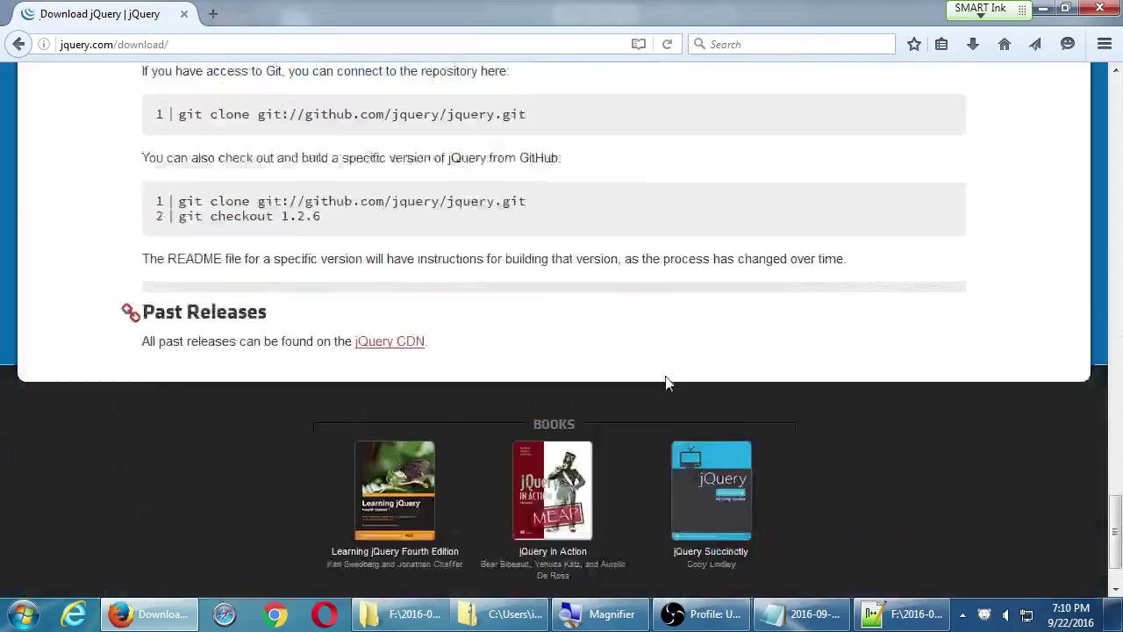